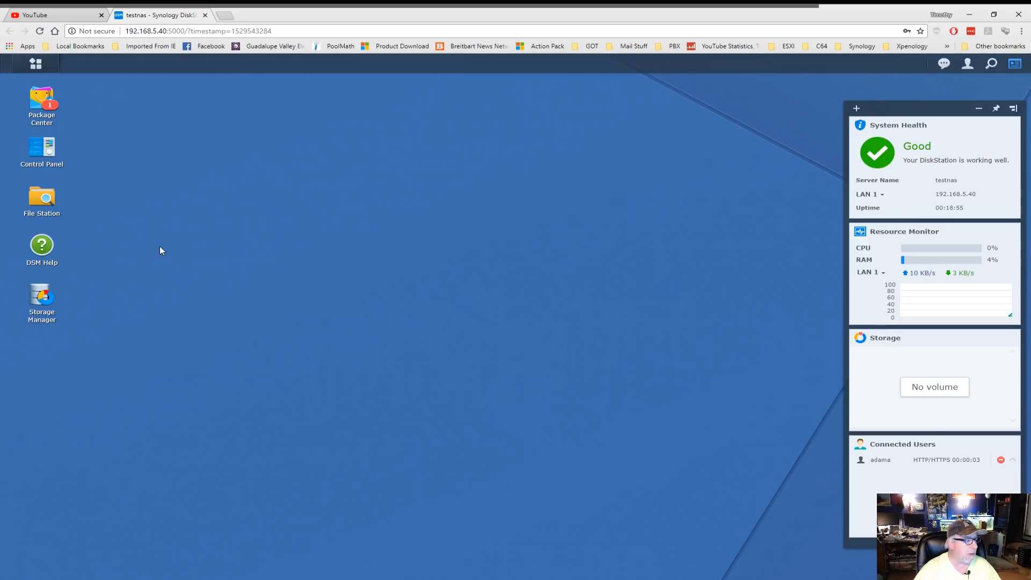
- Check the server's hardware and DSM version on the Info Center General tab in Control Panel
{"action": "left_click", "coordinate": [42, 151]}
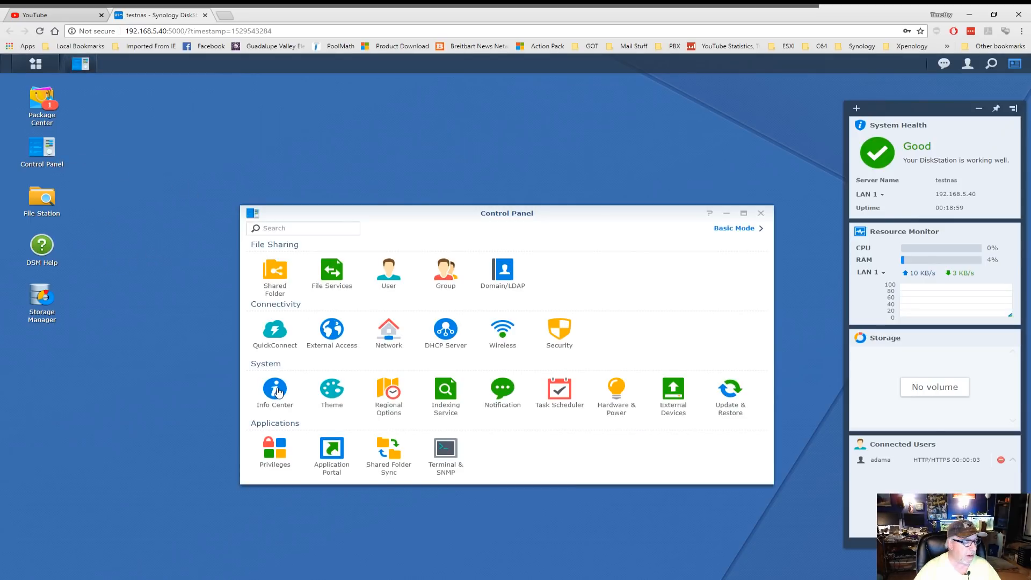
{"action": "left_click", "coordinate": [276, 389]}
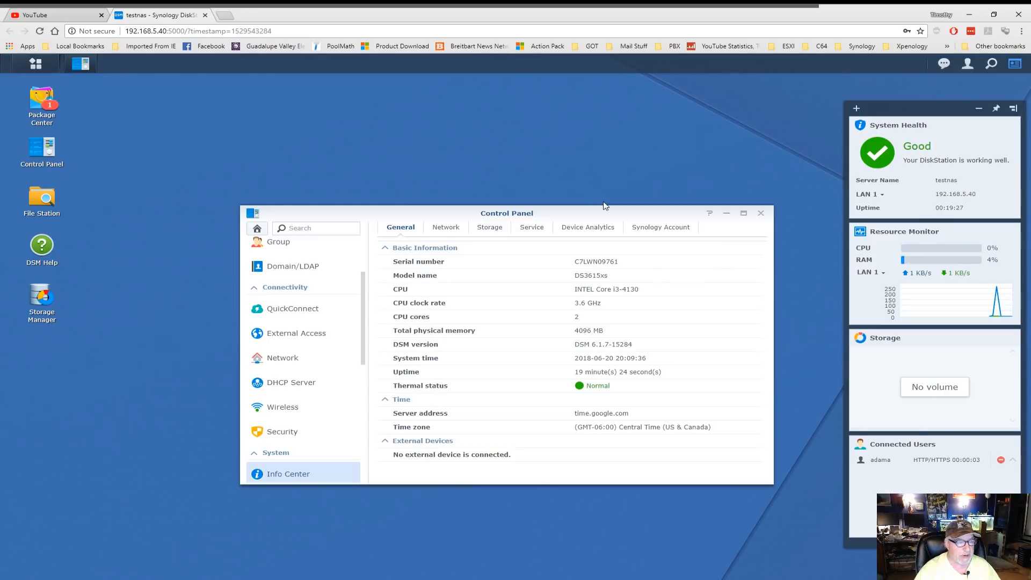
{"action": "left_click_drag", "start_coordinate": [621, 209], "coordinate": [579, 149]}
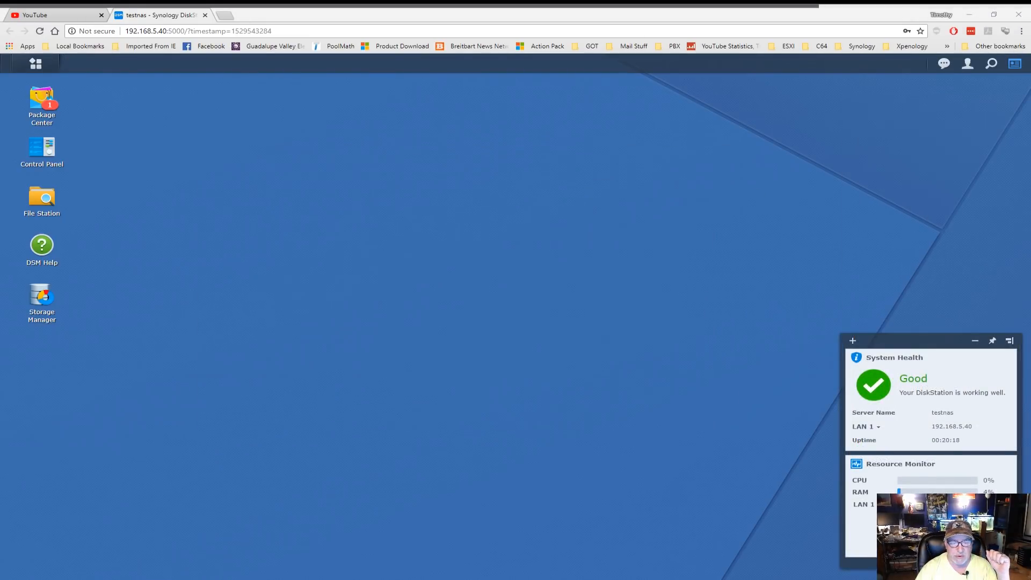
- Move the status widget panel back up to the top right of the desktop
{"action": "left_click_drag", "start_coordinate": [940, 340], "coordinate": [936, 97]}
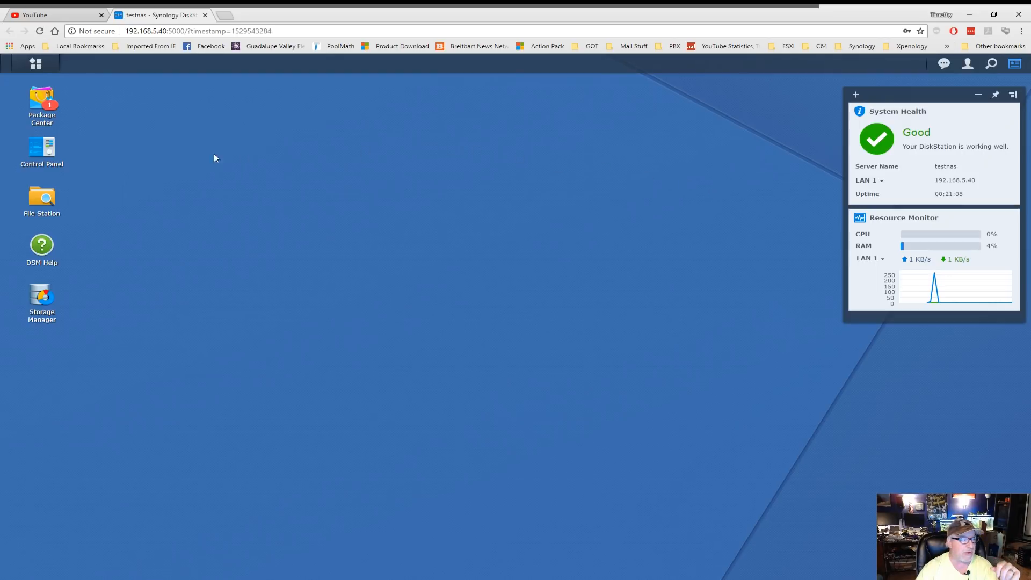
- Select the admin account in Control Panel's User list
{"action": "left_click", "coordinate": [53, 153]}
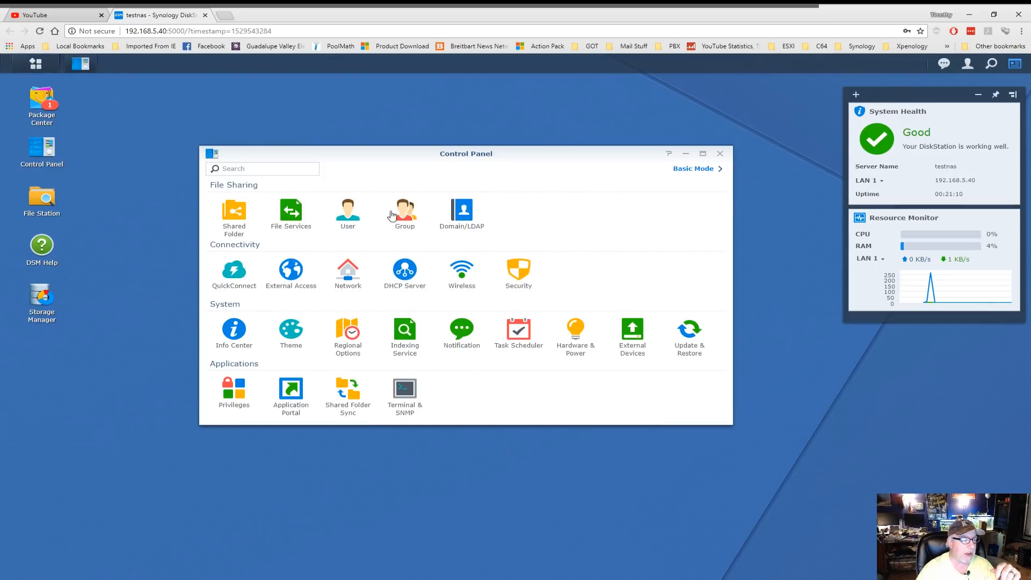
{"action": "left_click", "coordinate": [352, 214]}
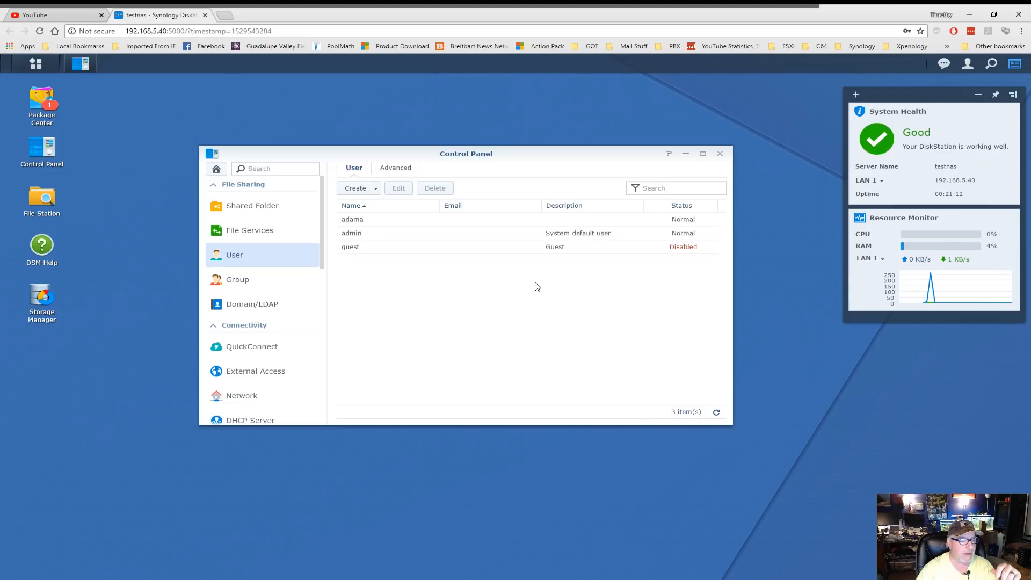
{"action": "left_click", "coordinate": [357, 234]}
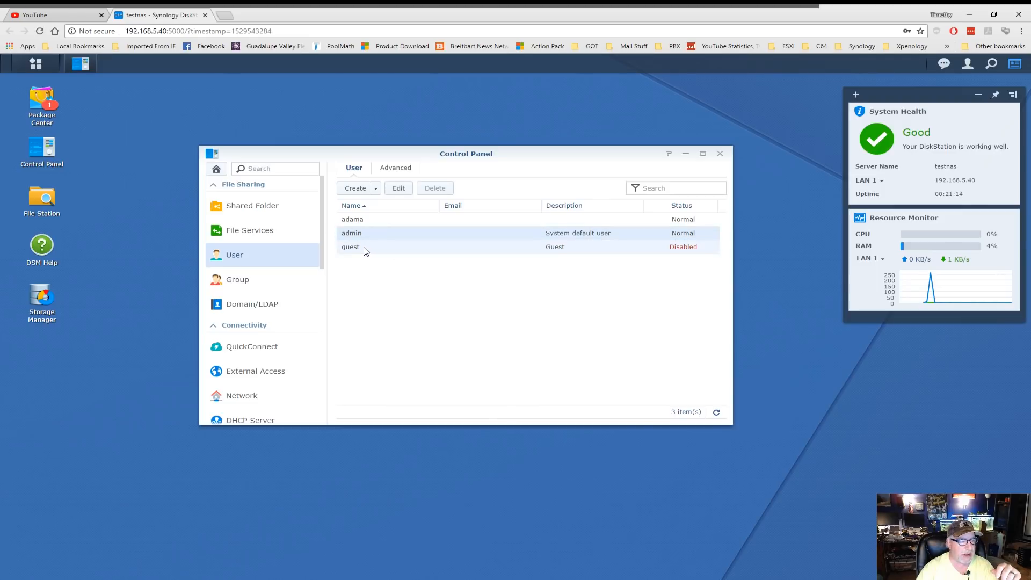
{"action": "left_click", "coordinate": [365, 252]}
{"action": "left_click", "coordinate": [365, 238]}
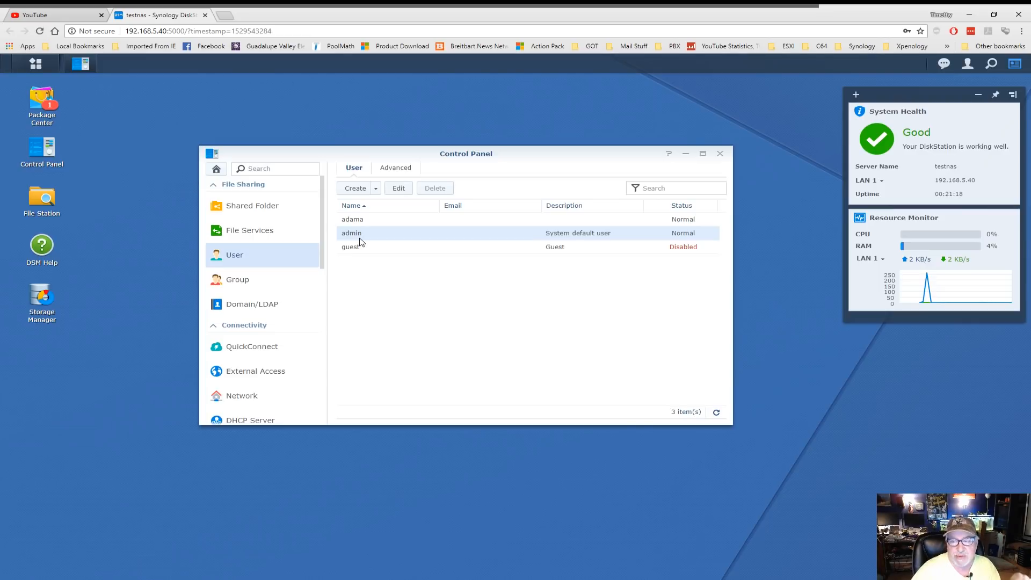
- Disable the admin account and confirm it shows Disabled beside guest
{"action": "left_click", "coordinate": [404, 192]}
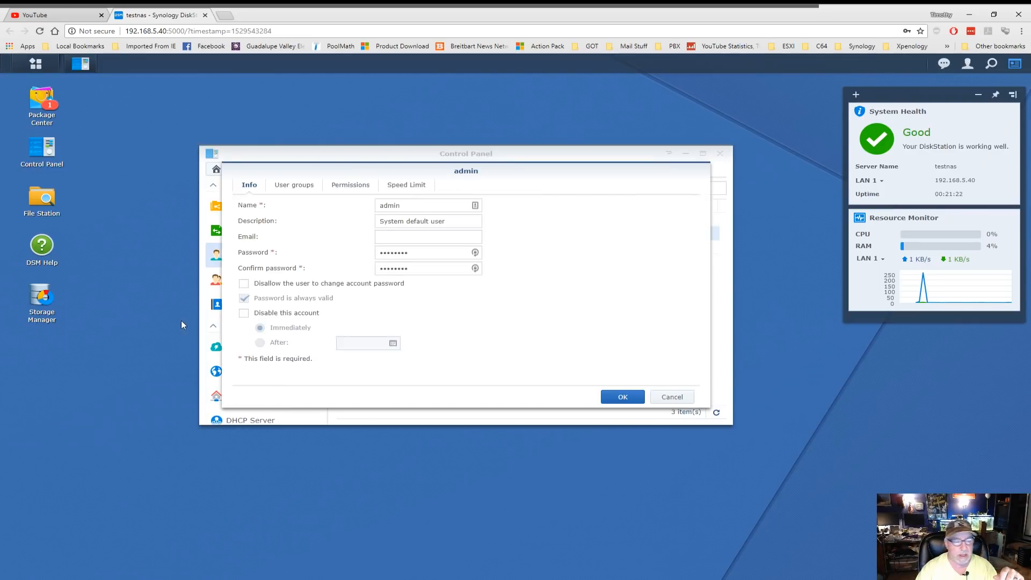
{"action": "left_click", "coordinate": [245, 315]}
{"action": "left_click", "coordinate": [621, 397]}
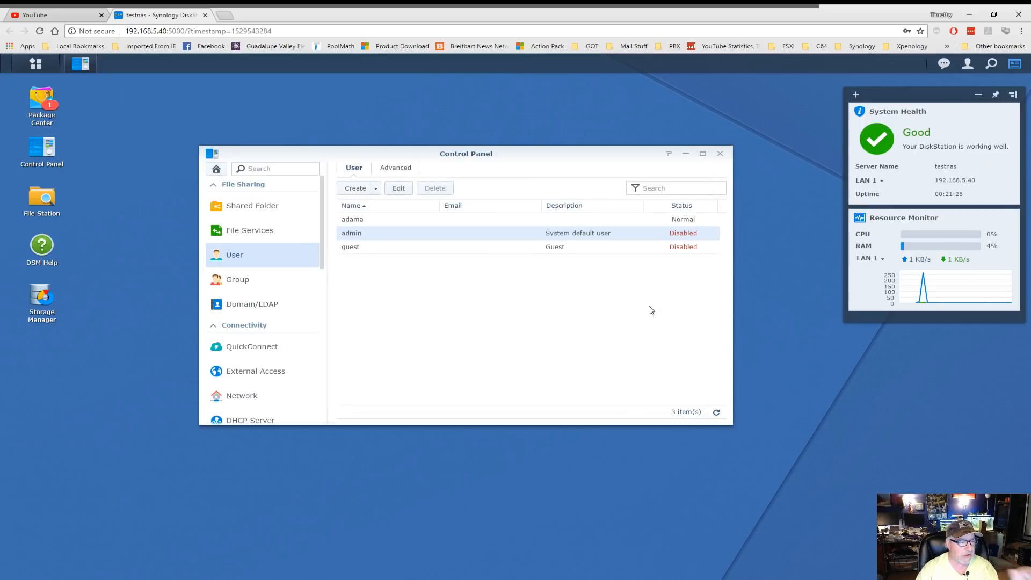
{"action": "left_click", "coordinate": [376, 248]}
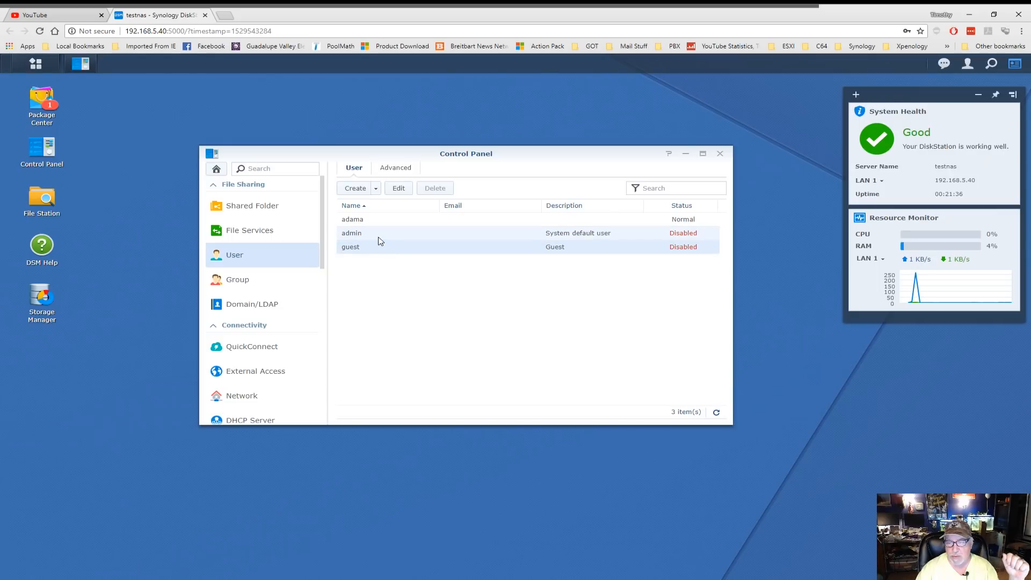
{"action": "left_click", "coordinate": [379, 237]}
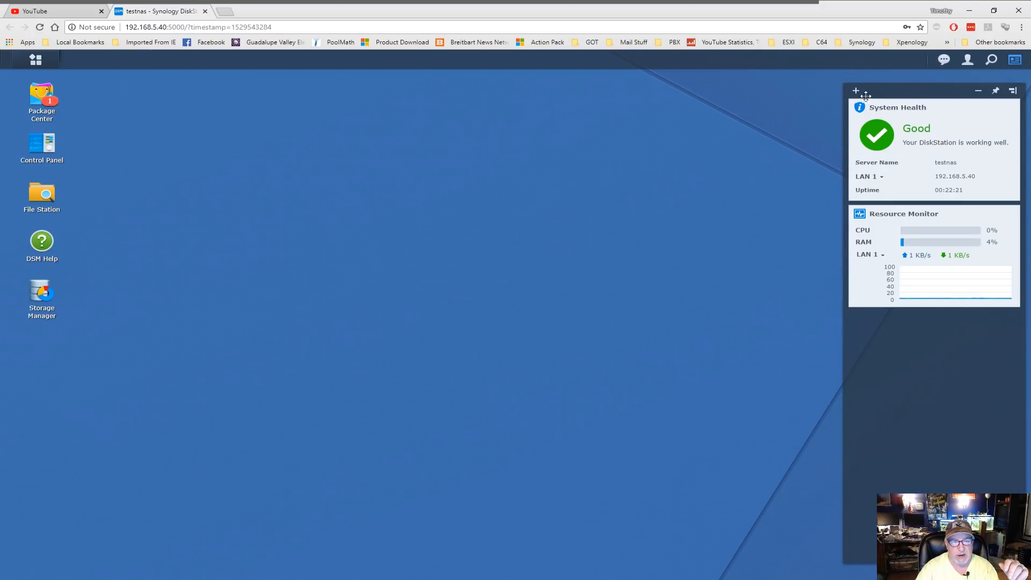
- Add the Storage and Connected Users widgets, placing Storage lower in the widget panel
{"action": "left_click", "coordinate": [856, 90]}
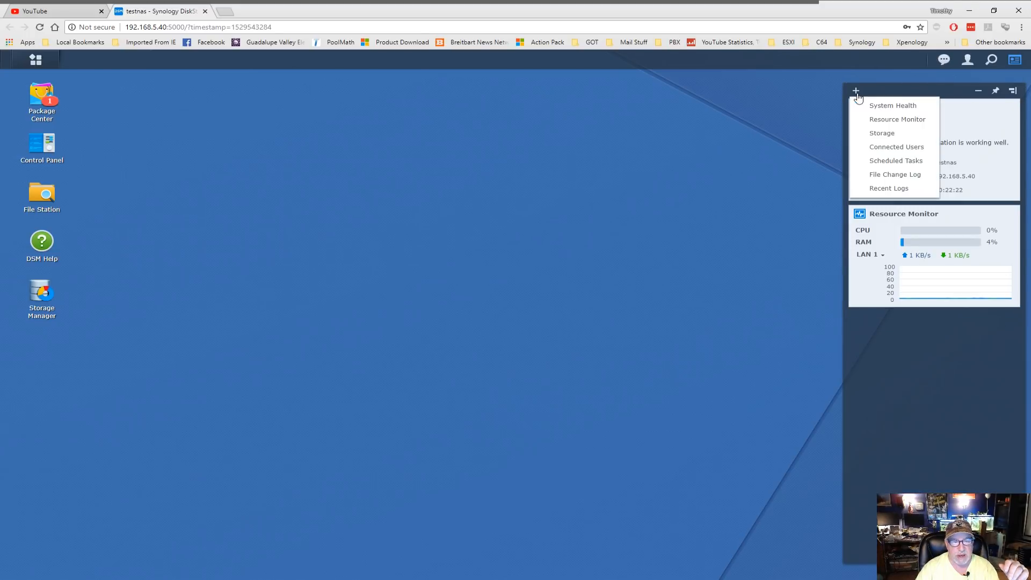
{"action": "left_click", "coordinate": [879, 135]}
{"action": "left_click_drag", "start_coordinate": [969, 107], "coordinate": [968, 336]}
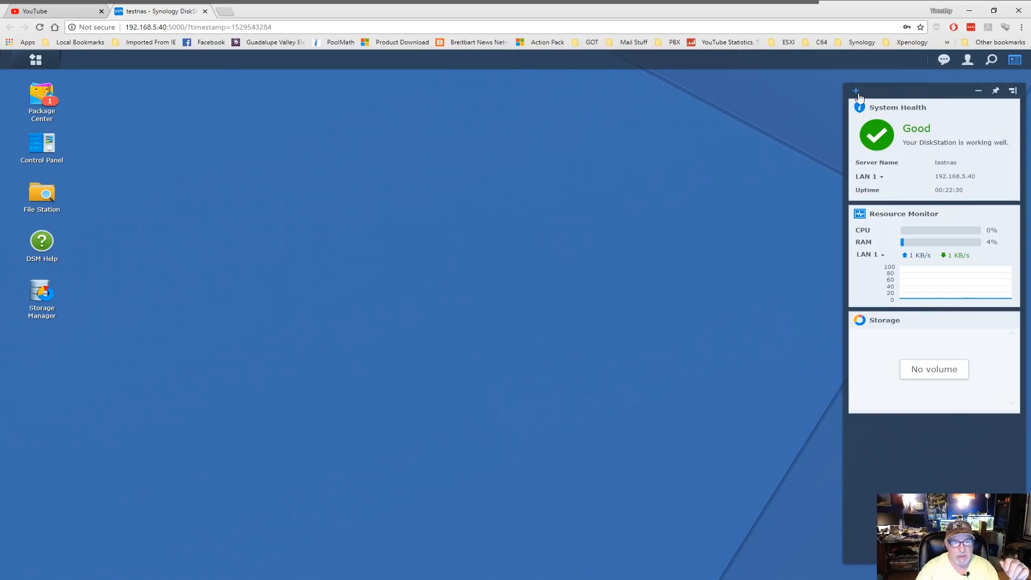
{"action": "left_click", "coordinate": [856, 92]}
{"action": "left_click", "coordinate": [896, 146]}
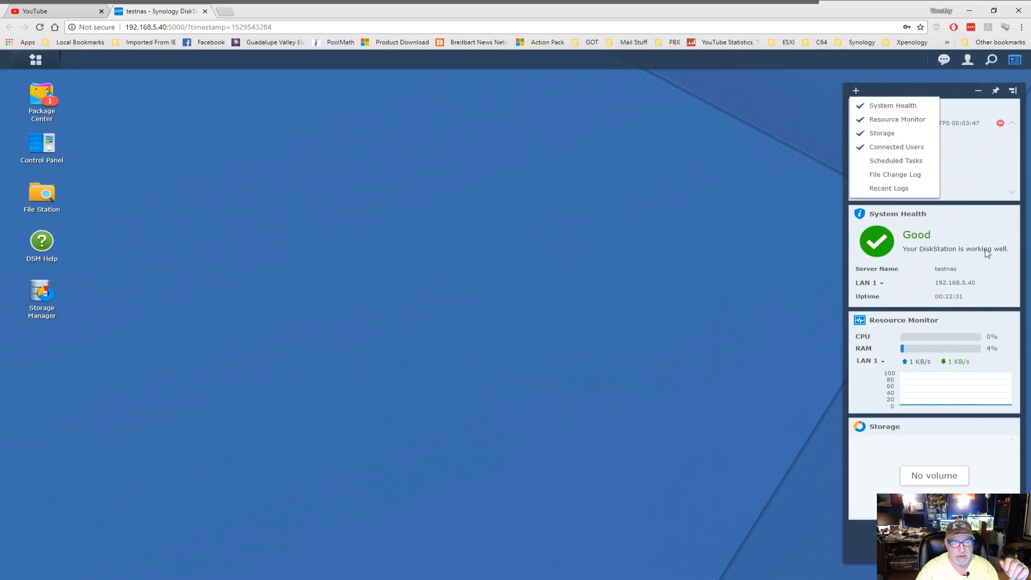
{"action": "left_click_drag", "start_coordinate": [956, 92], "coordinate": [925, 315]}
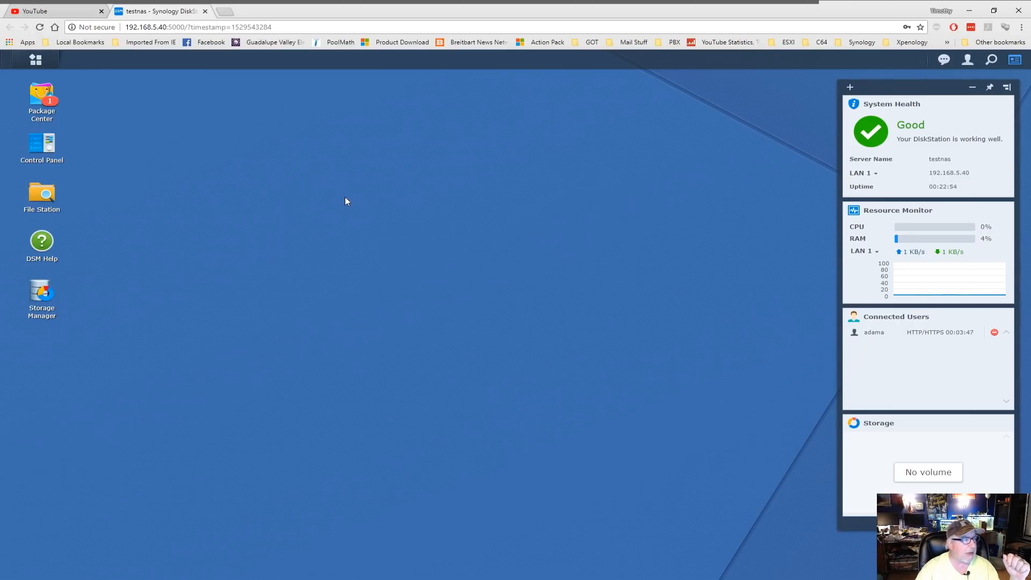
- Put a Log Center shortcut on the desktop from the Main Menu's application list
{"action": "left_click", "coordinate": [36, 60]}
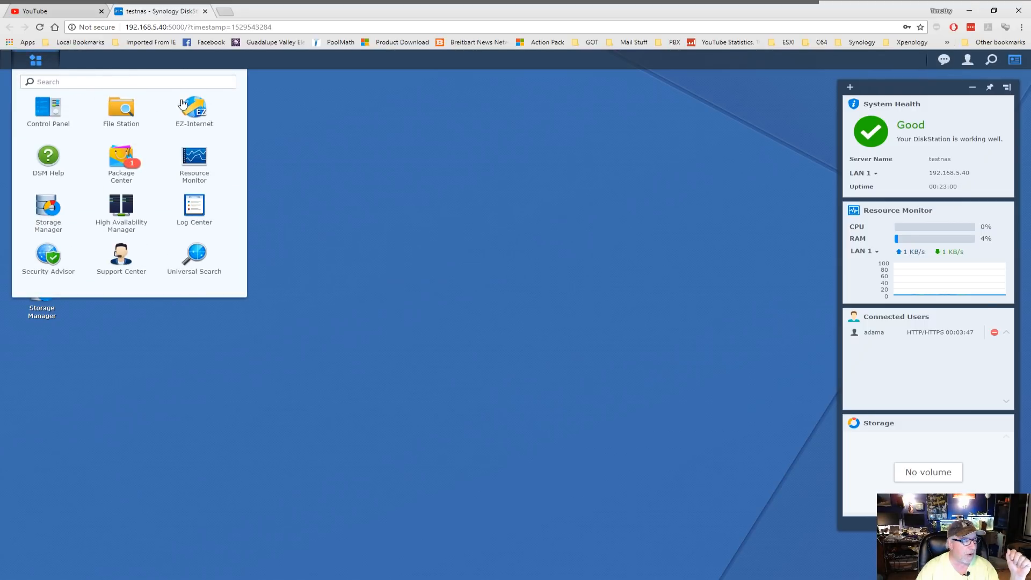
{"action": "right_click", "coordinate": [195, 209]}
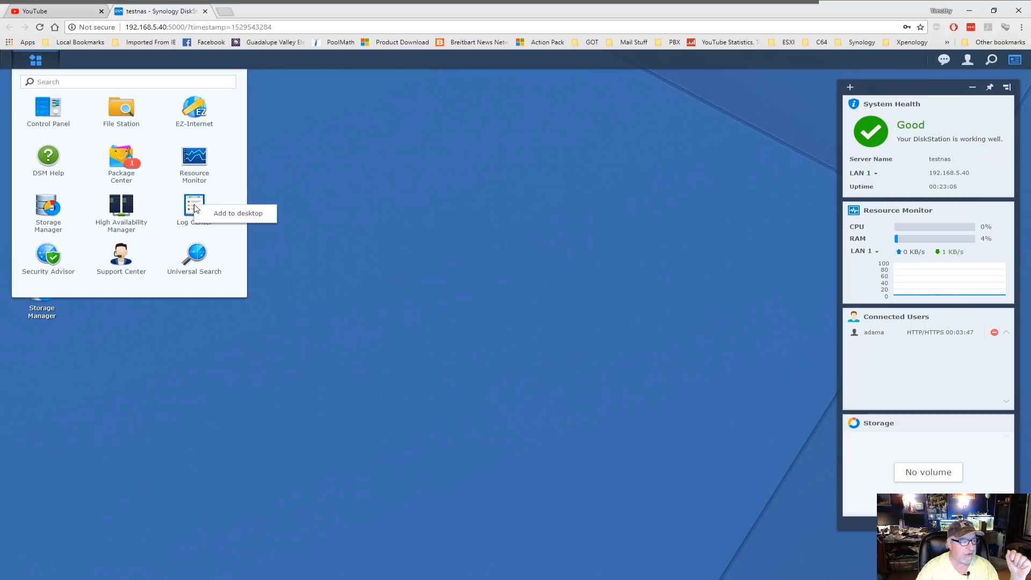
{"action": "left_click", "coordinate": [233, 214]}
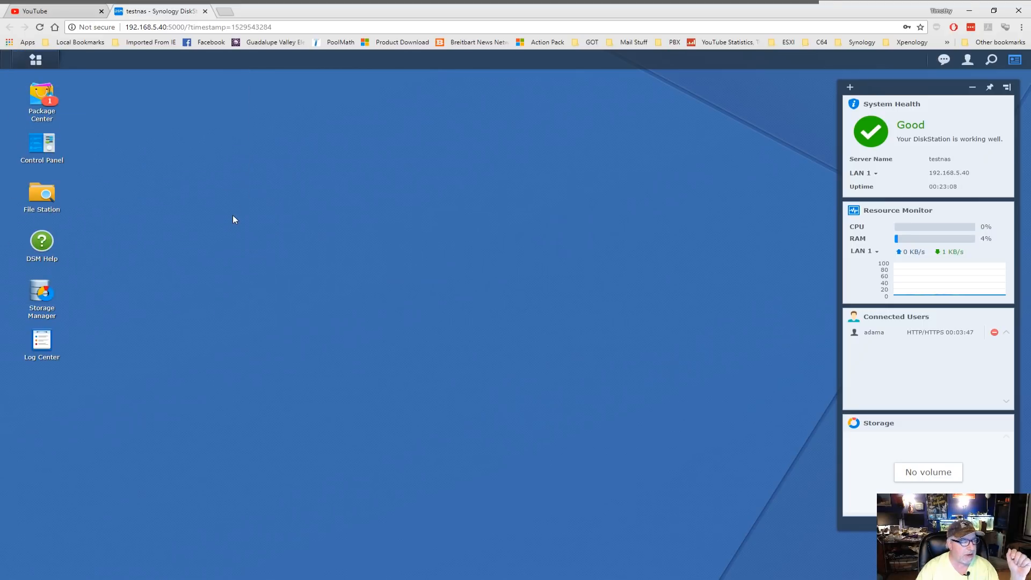
{"action": "left_click", "coordinate": [35, 59]}
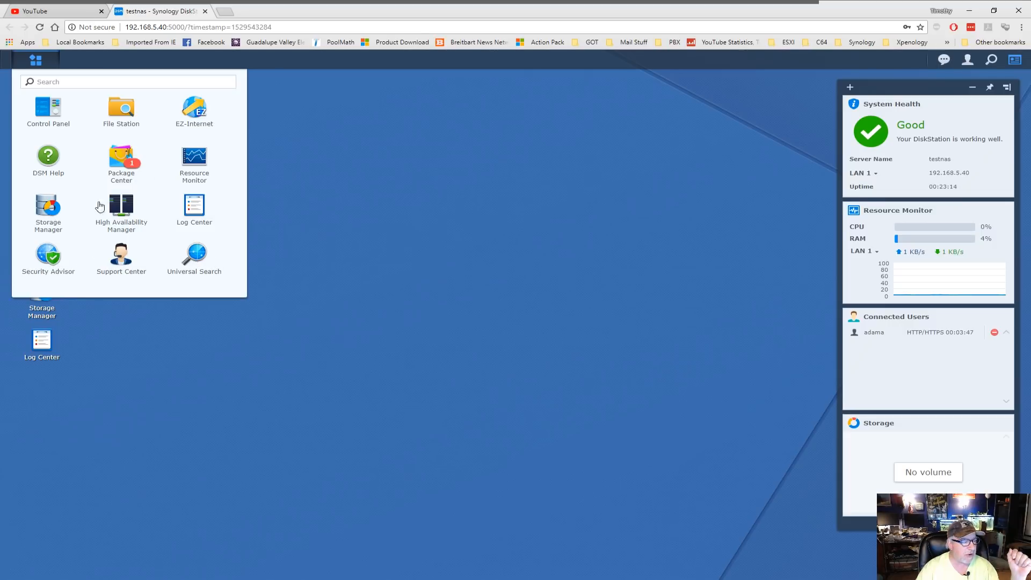
{"action": "left_click", "coordinate": [375, 261]}
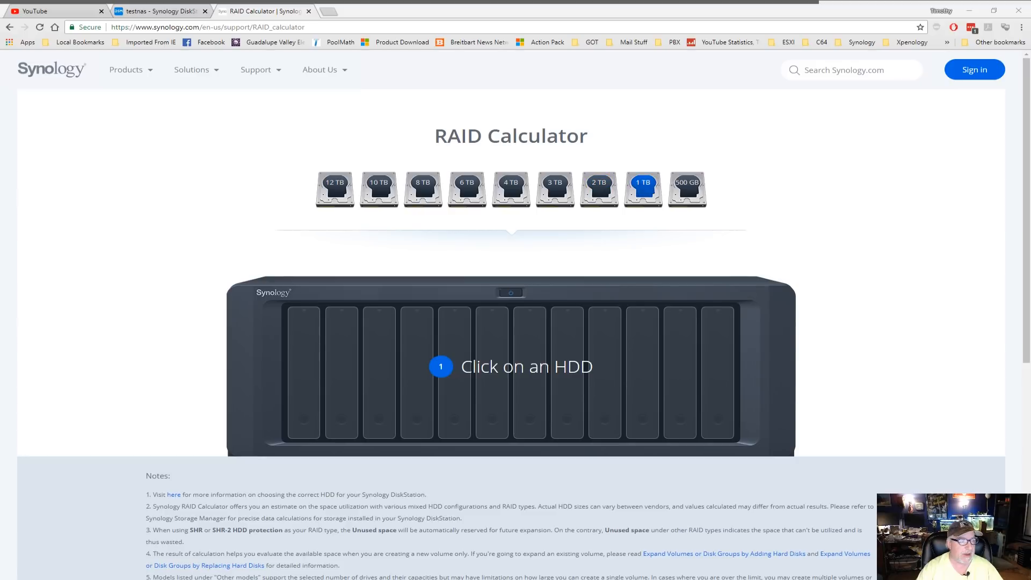
- Fill three bays with 1 TB drives so SHR and RAID 5 both show 2 TB available
{"action": "left_click", "coordinate": [644, 189]}
{"action": "left_click", "coordinate": [645, 88]}
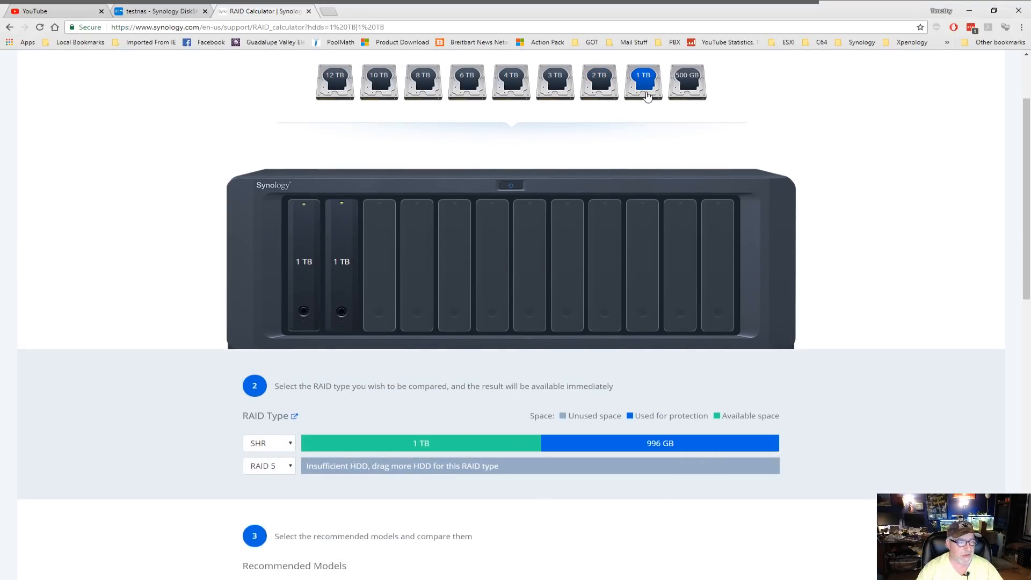
{"action": "left_click", "coordinate": [646, 88]}
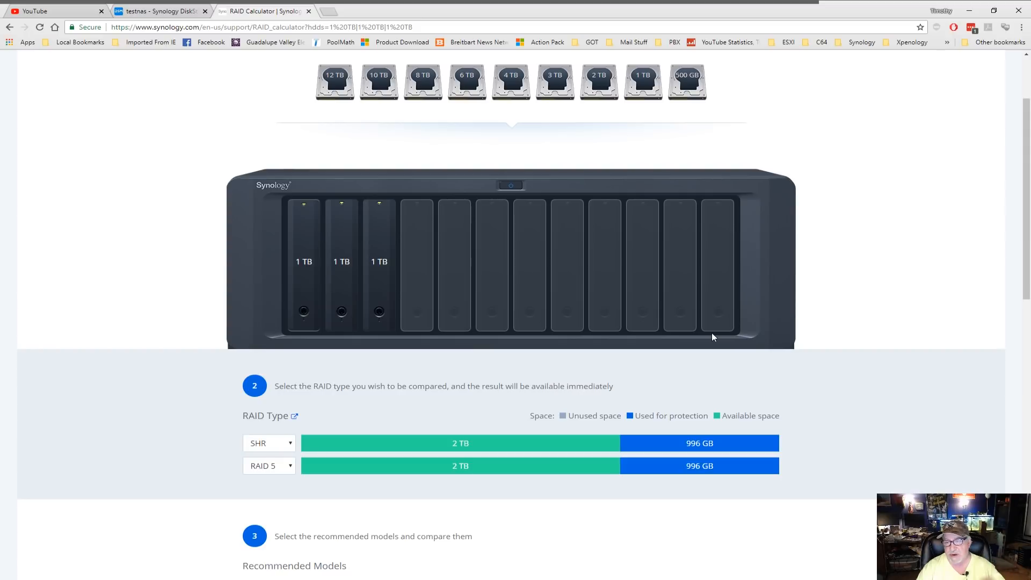
- Swap two of the 1 TB drives for two 500 GB drives
{"action": "left_click", "coordinate": [379, 257]}
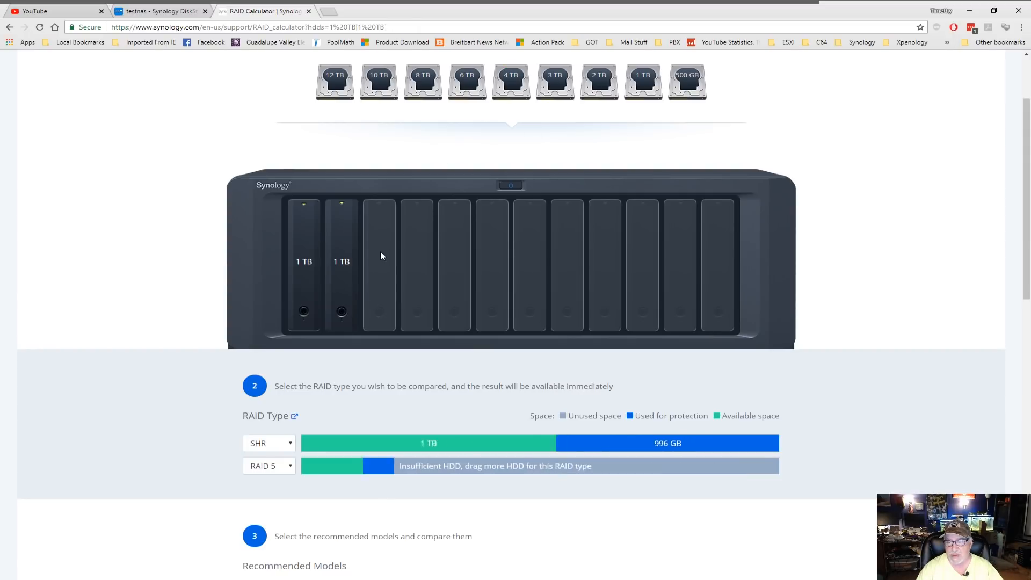
{"action": "left_click", "coordinate": [339, 253]}
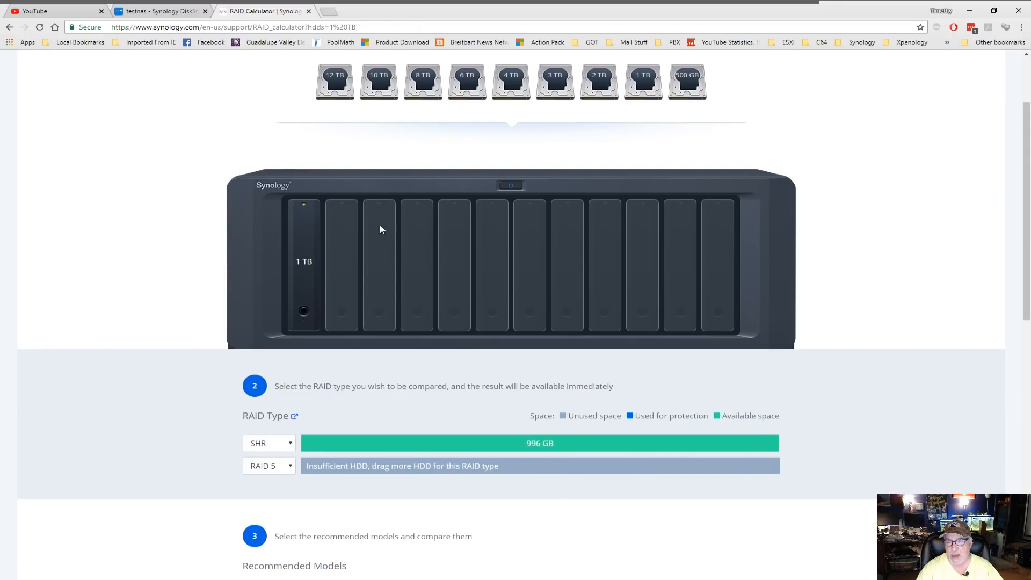
{"action": "left_click", "coordinate": [688, 81]}
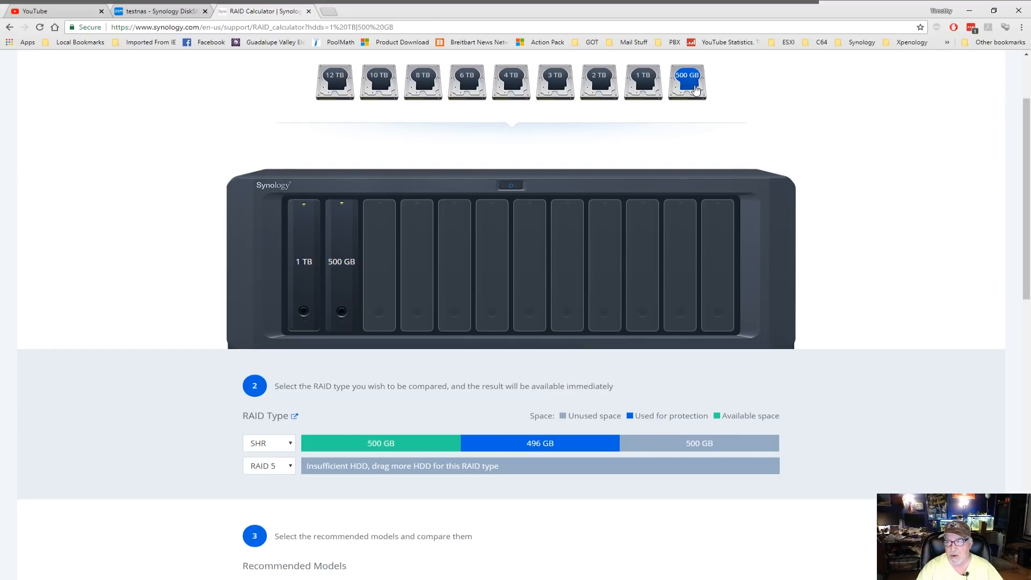
{"action": "left_click", "coordinate": [687, 86]}
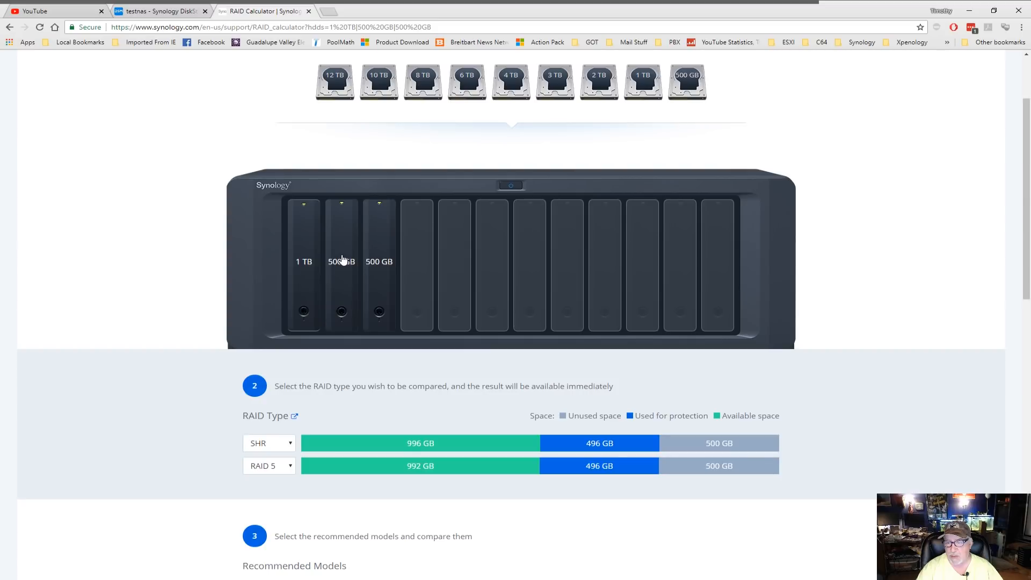
- Rearrange bays to 1 TB, 1 TB, 500 GB, 1 TB, giving SHR 2.5 TB and RAID 5 1.5 TB
{"action": "left_click", "coordinate": [344, 259]}
{"action": "left_click", "coordinate": [647, 83]}
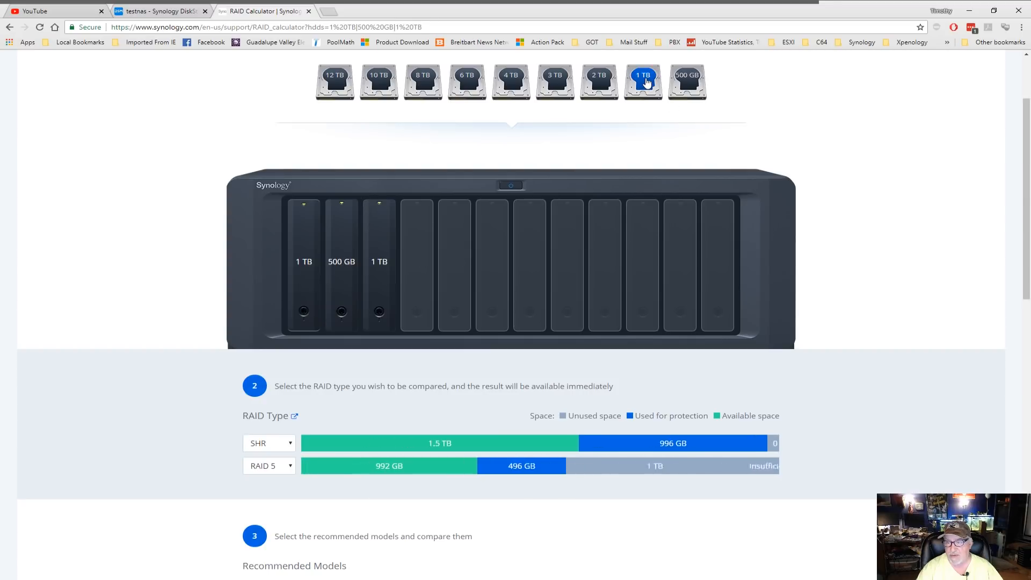
{"action": "left_click_drag", "start_coordinate": [376, 266], "coordinate": [338, 269]}
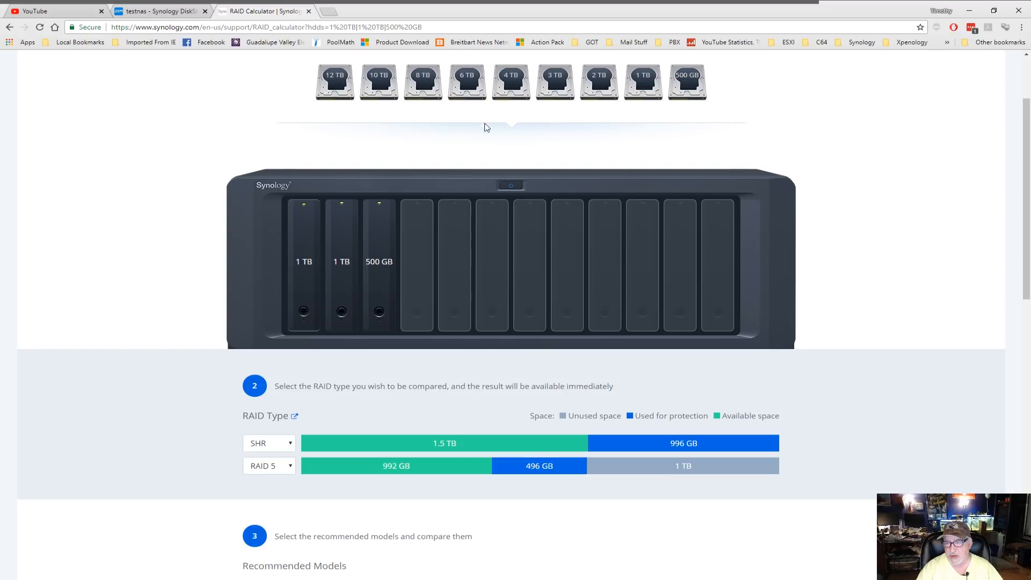
{"action": "left_click", "coordinate": [655, 95]}
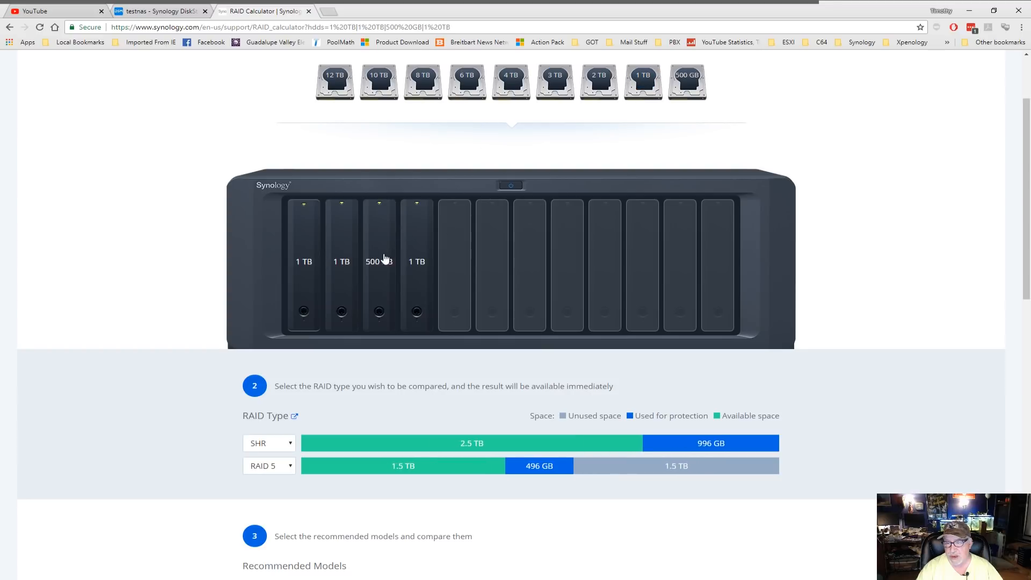
{"action": "left_click", "coordinate": [380, 260]}
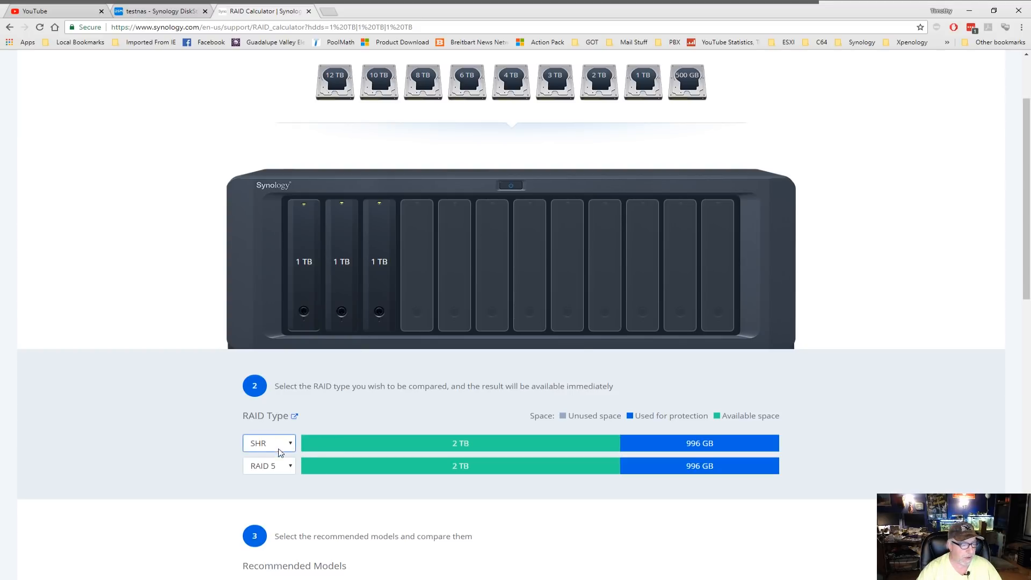
- Switch the first comparison to SHR-2 and fill every bay with 1 TB drives
{"action": "left_click", "coordinate": [278, 470]}
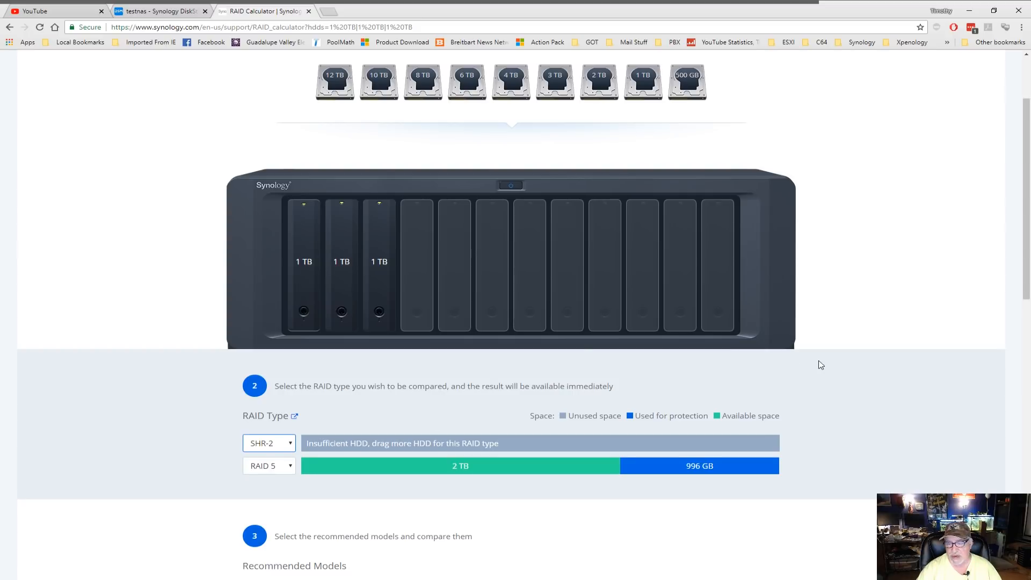
{"action": "left_click_drag", "start_coordinate": [639, 80], "coordinate": [437, 253]}
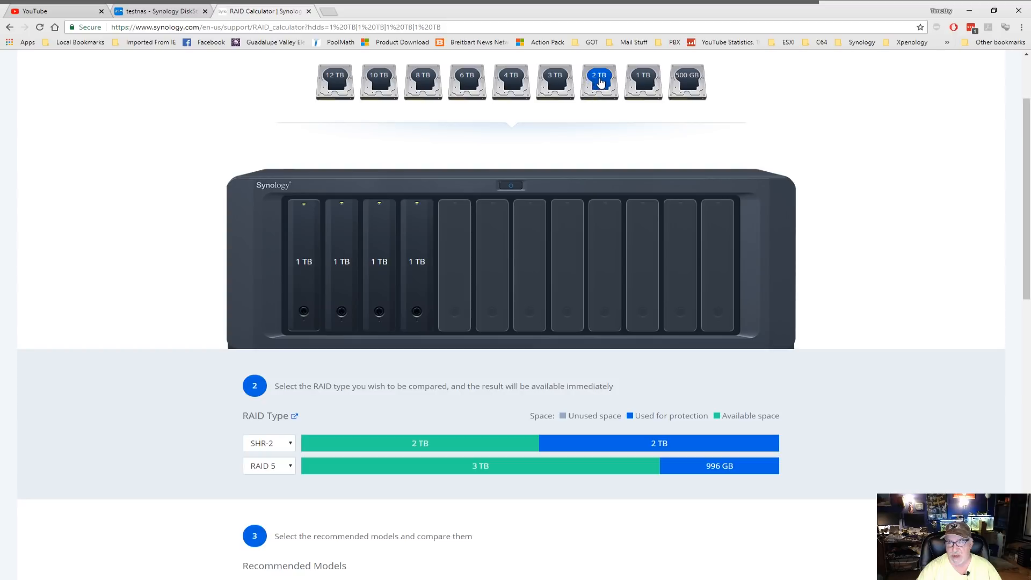
{"action": "left_click", "coordinate": [642, 82]}
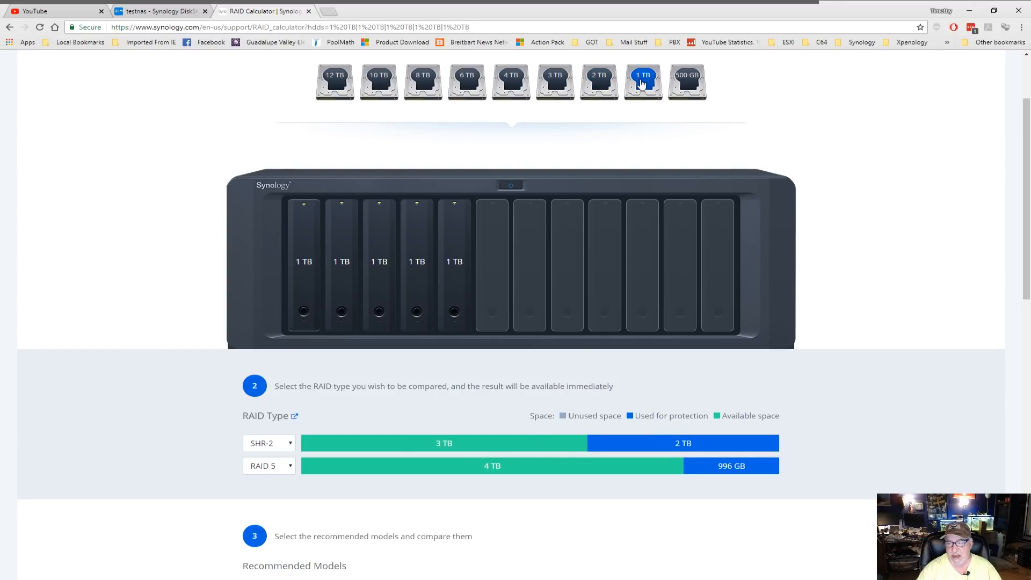
{"action": "left_click", "coordinate": [643, 82]}
{"action": "left_click", "coordinate": [642, 82]}
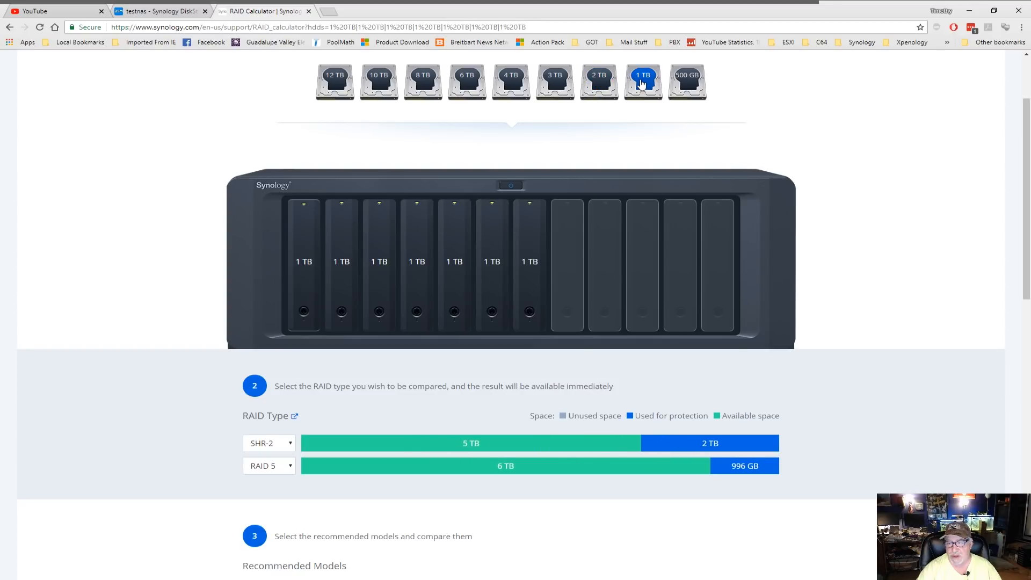
{"action": "left_click", "coordinate": [642, 82]}
{"action": "left_click", "coordinate": [642, 82]}
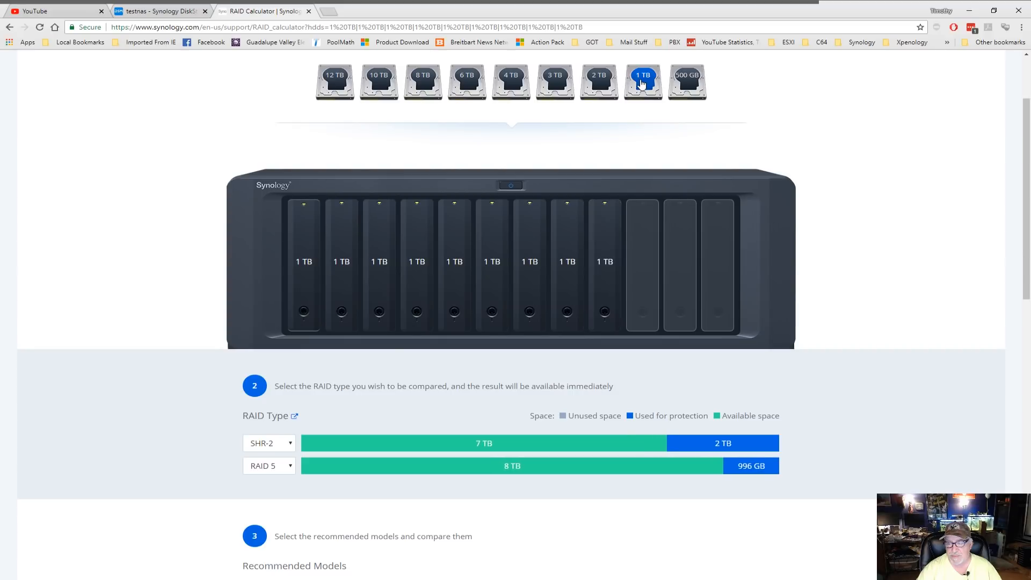
{"action": "left_click", "coordinate": [642, 82]}
{"action": "left_click", "coordinate": [642, 82]}
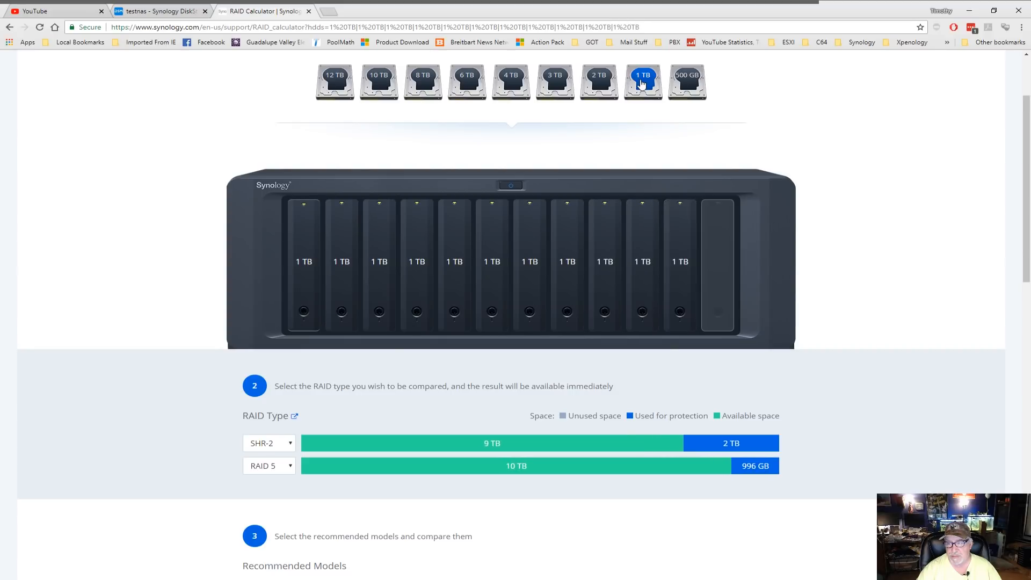
{"action": "left_click", "coordinate": [642, 83]}
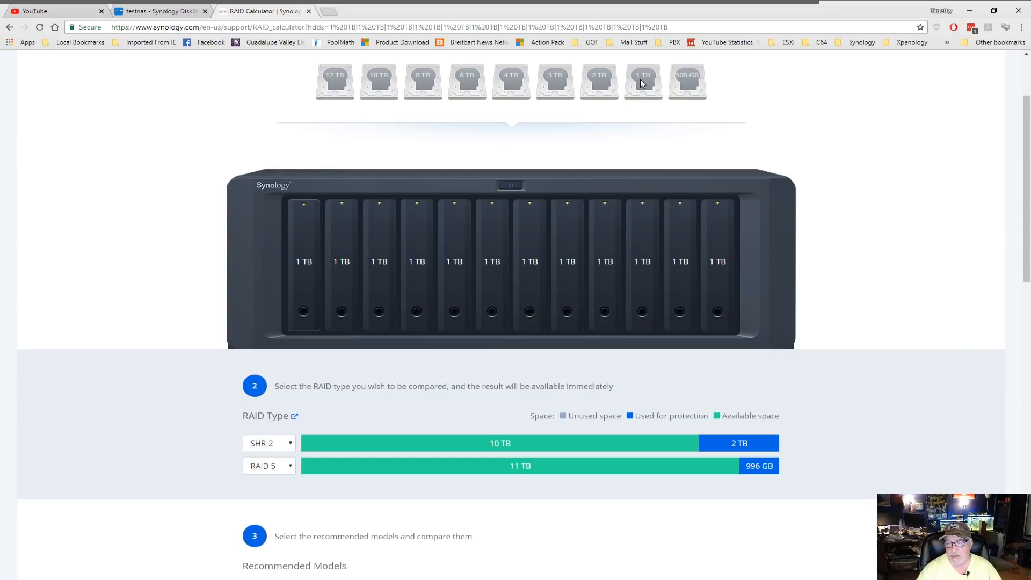
- Remove 1 TB drives from the last bays until only three remain
{"action": "left_click", "coordinate": [720, 252]}
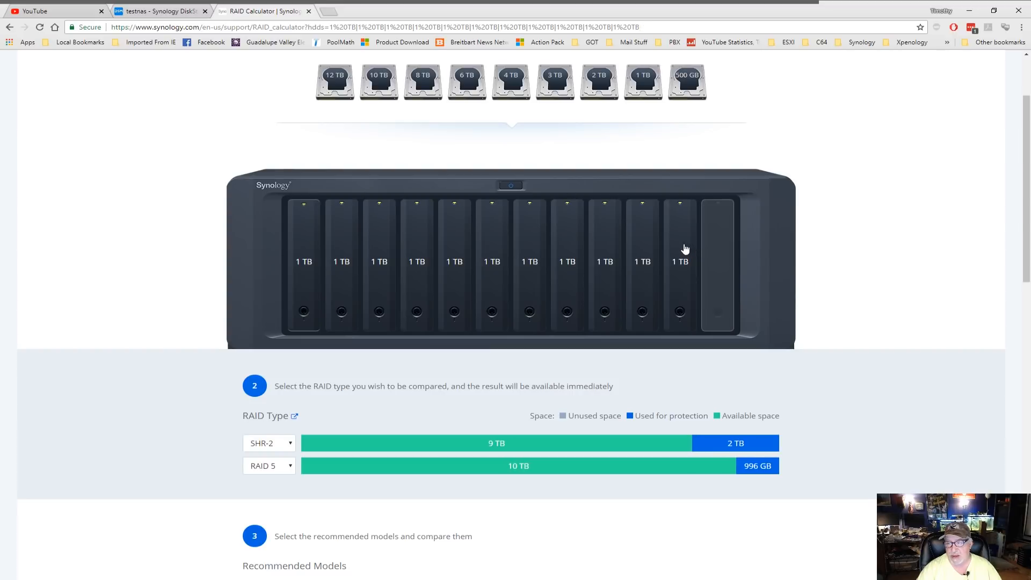
{"action": "left_click", "coordinate": [684, 249]}
{"action": "left_click", "coordinate": [643, 248]}
{"action": "left_click", "coordinate": [605, 248]}
{"action": "left_click", "coordinate": [571, 248]}
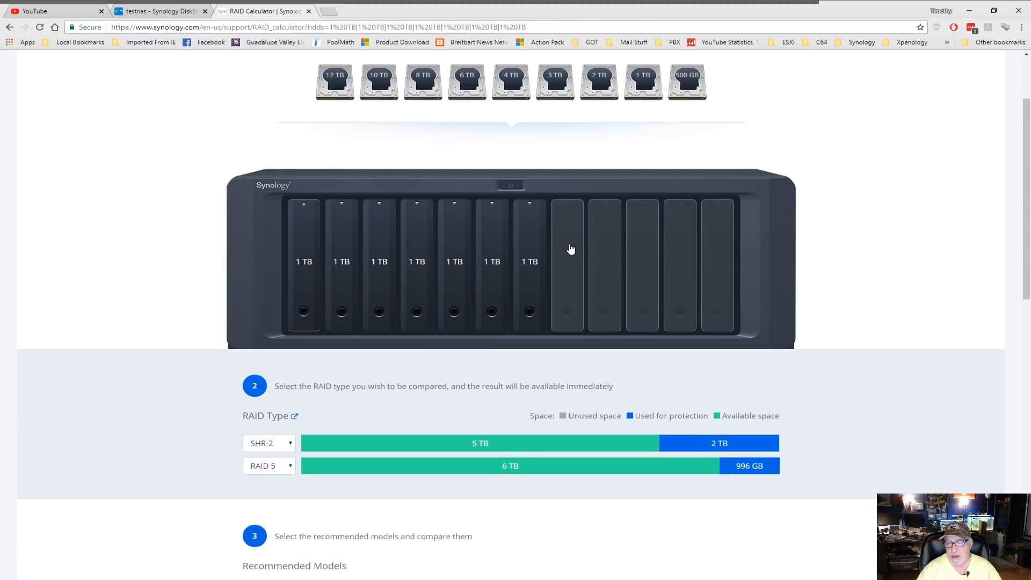
{"action": "left_click", "coordinate": [525, 247]}
{"action": "left_click", "coordinate": [493, 242]}
{"action": "left_click", "coordinate": [458, 241]}
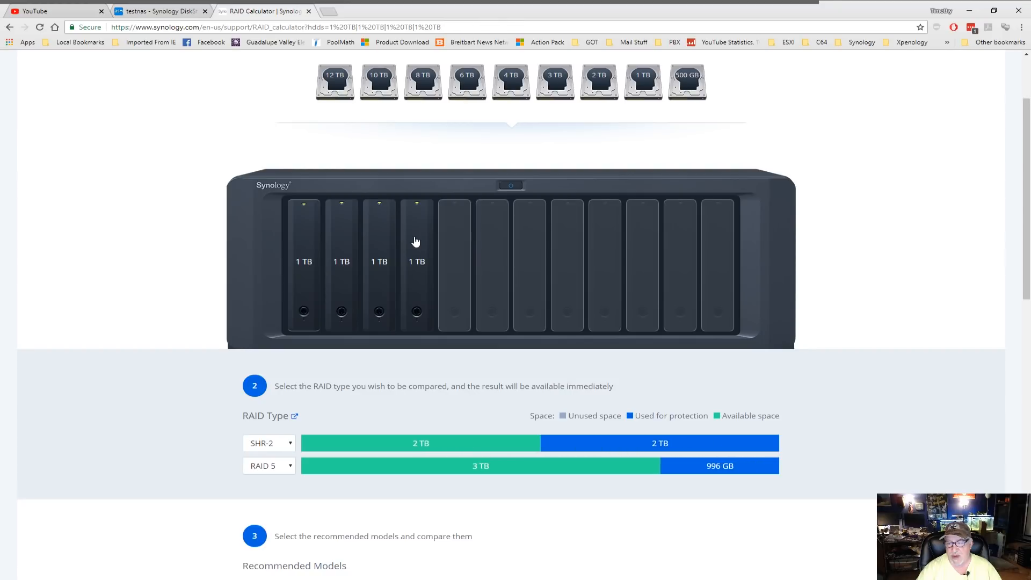
{"action": "left_click", "coordinate": [416, 242]}
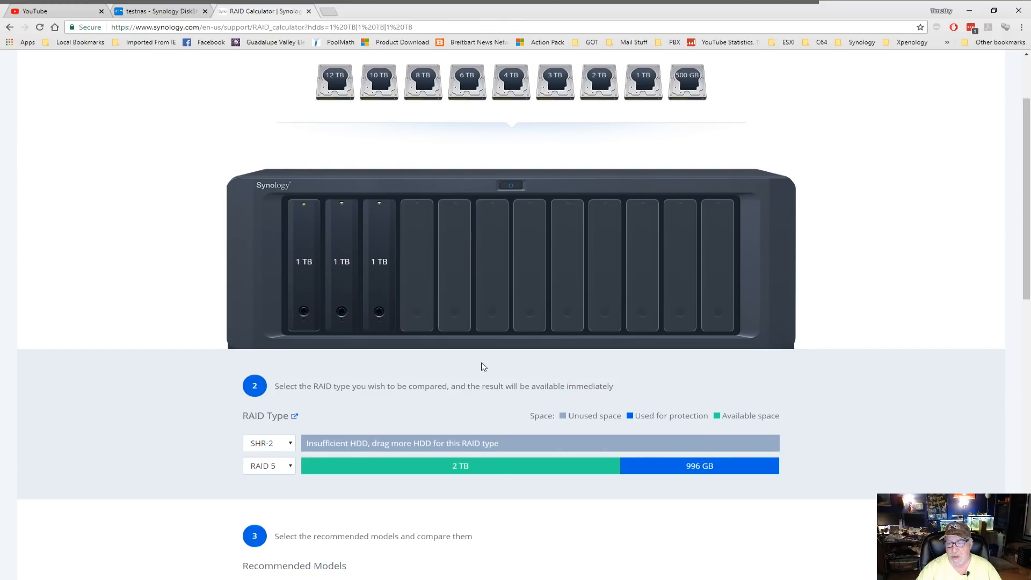
- Set the first comparison back to SHR and try RAID 0, then RAID 1, as the second
{"action": "left_click", "coordinate": [290, 447]}
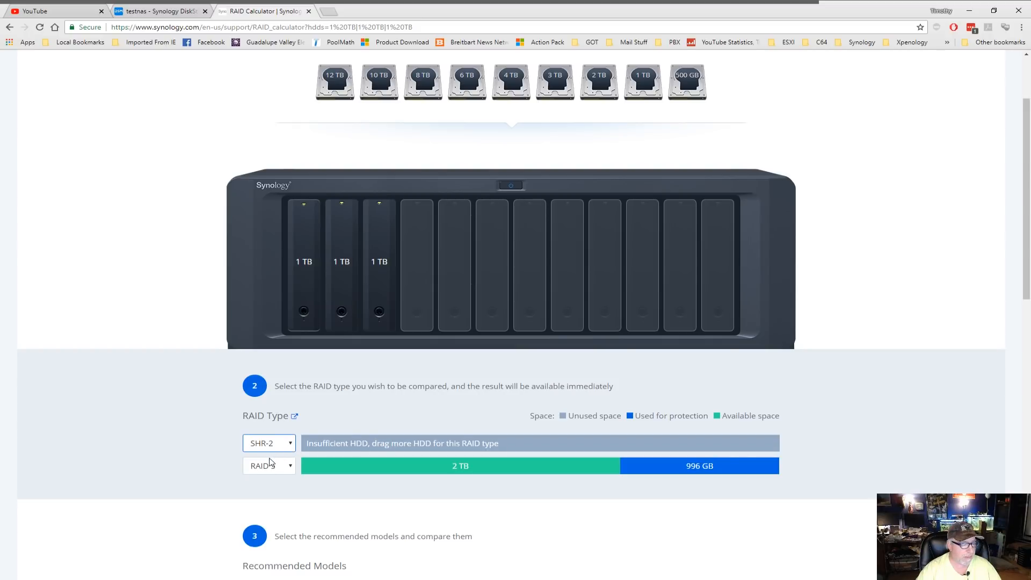
{"action": "left_click", "coordinate": [273, 456]}
{"action": "left_click", "coordinate": [292, 466]}
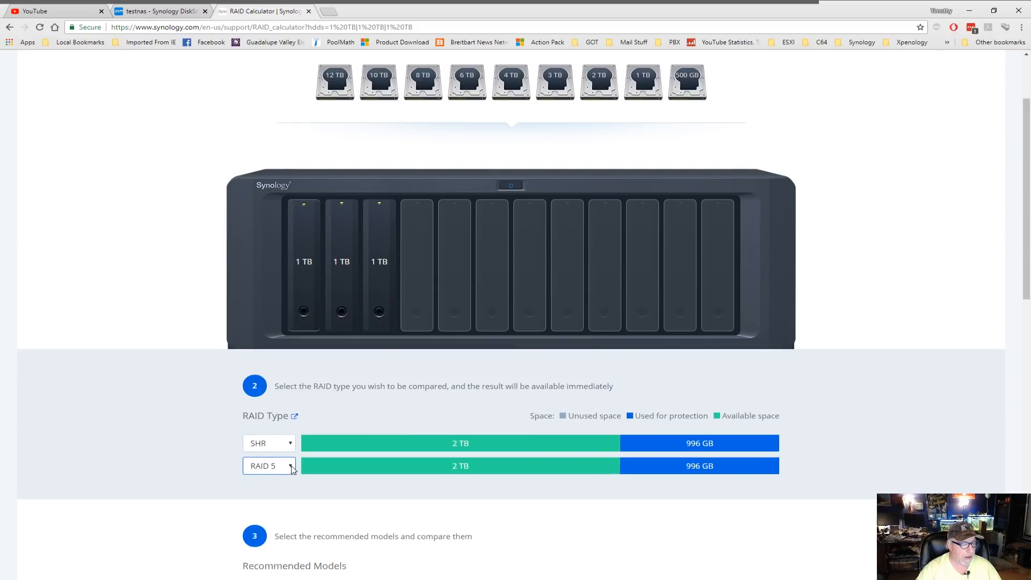
{"action": "left_click", "coordinate": [273, 509]}
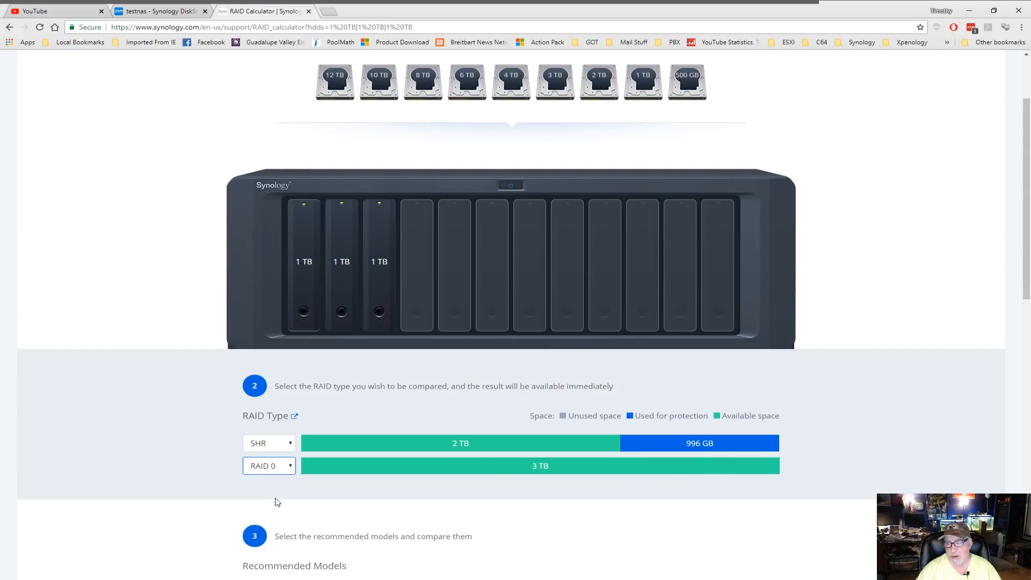
{"action": "left_click", "coordinate": [292, 468]}
{"action": "left_click", "coordinate": [273, 514]}
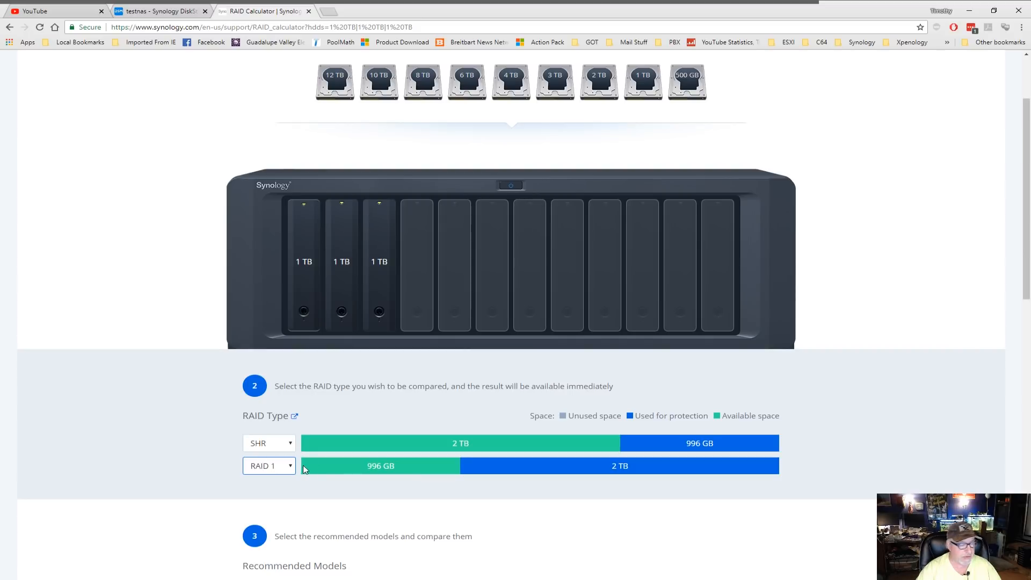
- Compare SHR with RAID 6 on four 1 TB drives: 3 TB versus 2 TB available
{"action": "key", "text": "Down"}
{"action": "key", "text": "Down"}
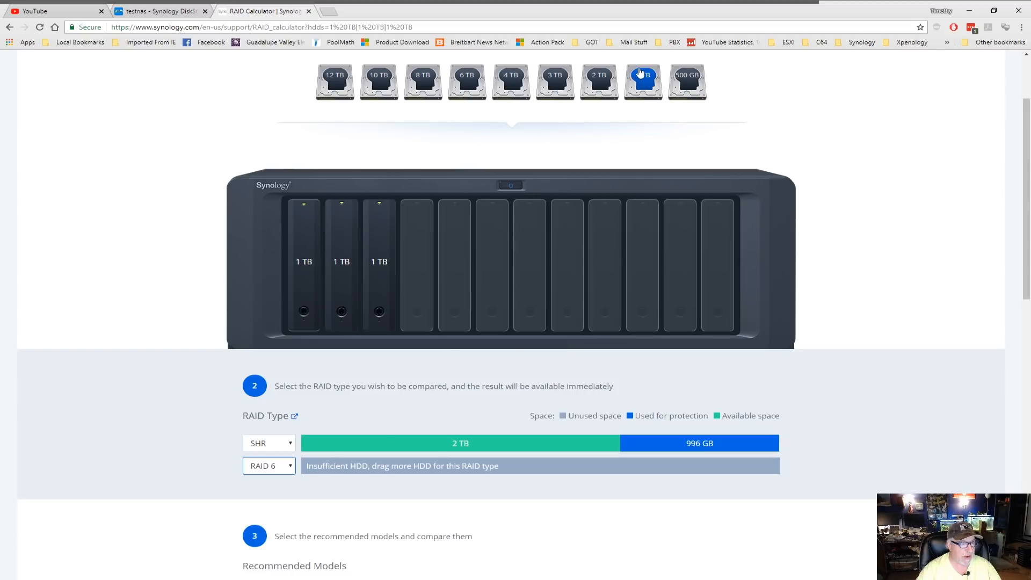
{"action": "left_click", "coordinate": [643, 76]}
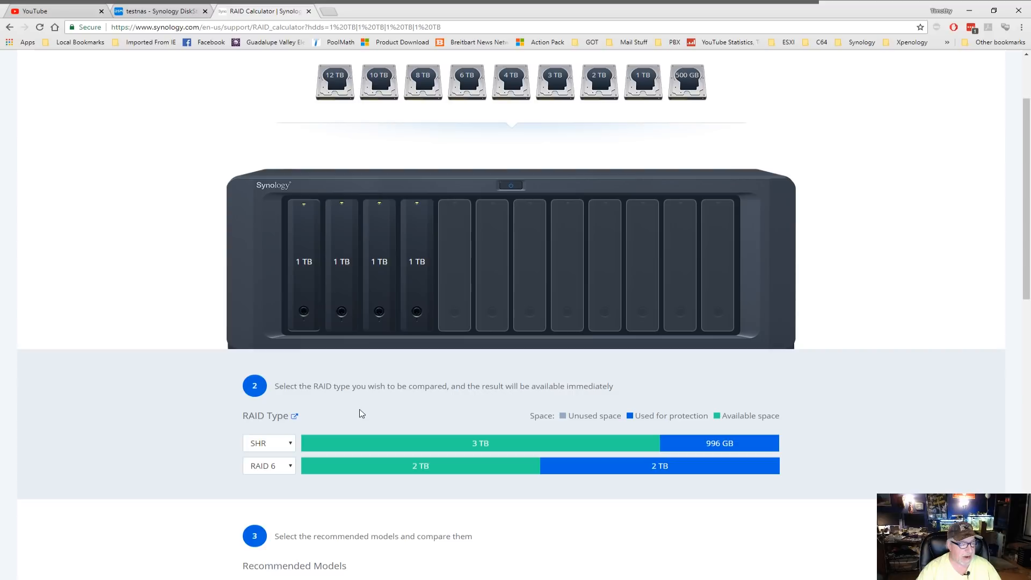
{"action": "left_click", "coordinate": [288, 472]}
{"action": "key", "text": "Down"}
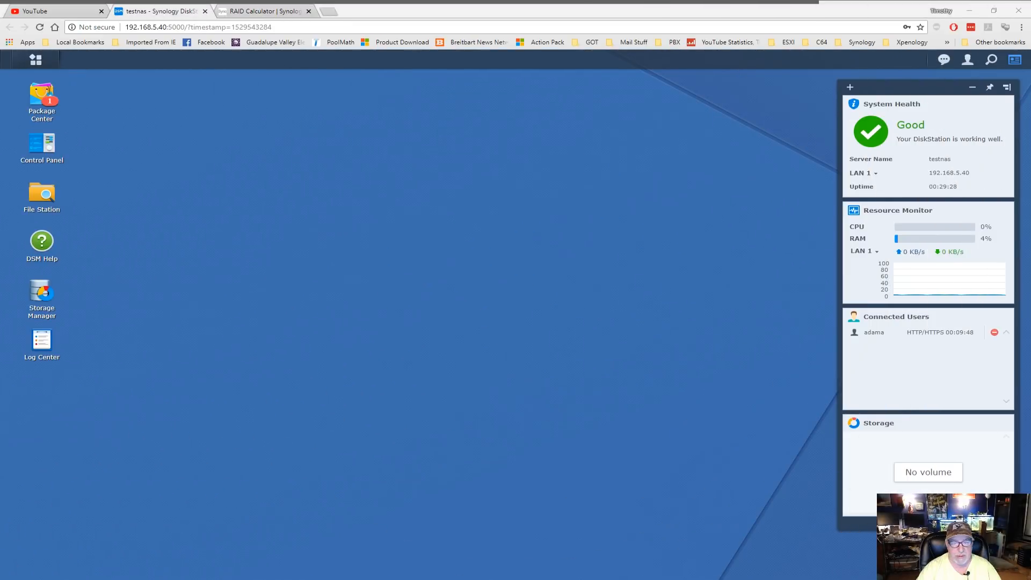
- Show Storage Manager's HDD/SSD list of Disk 1 through Disk 7
{"action": "left_click", "coordinate": [41, 294]}
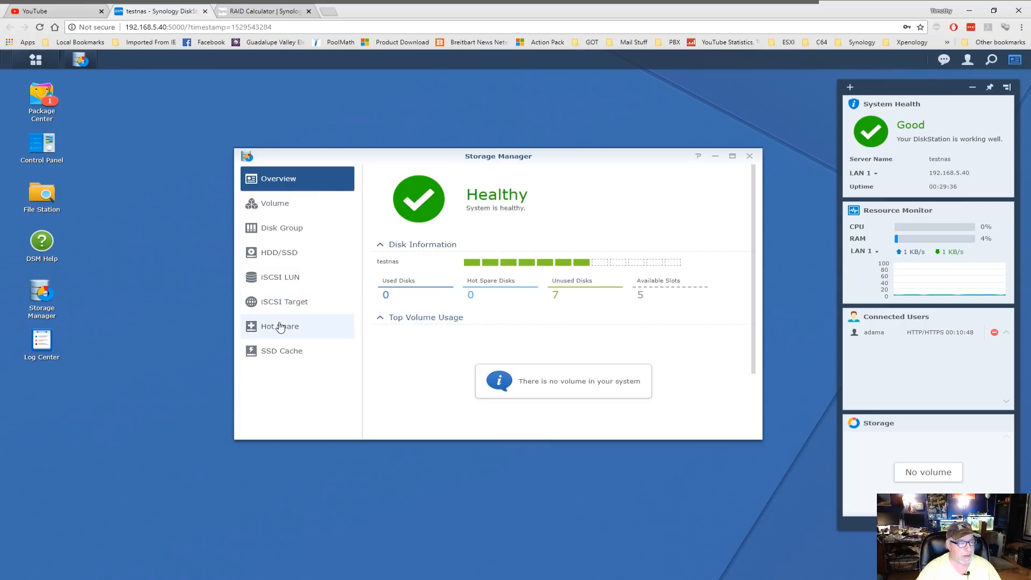
{"action": "left_click", "coordinate": [286, 255]}
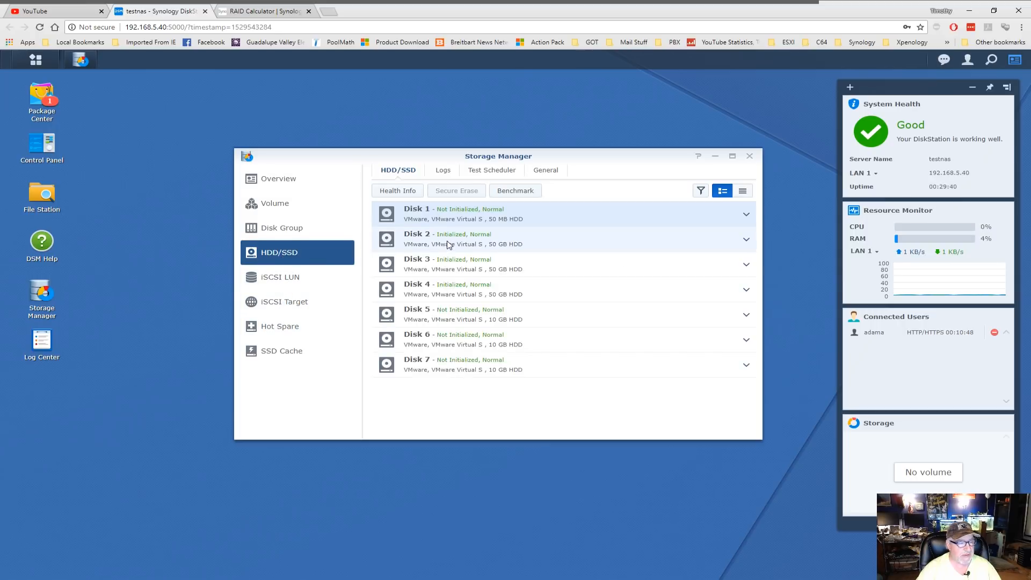
{"action": "left_click", "coordinate": [468, 289]}
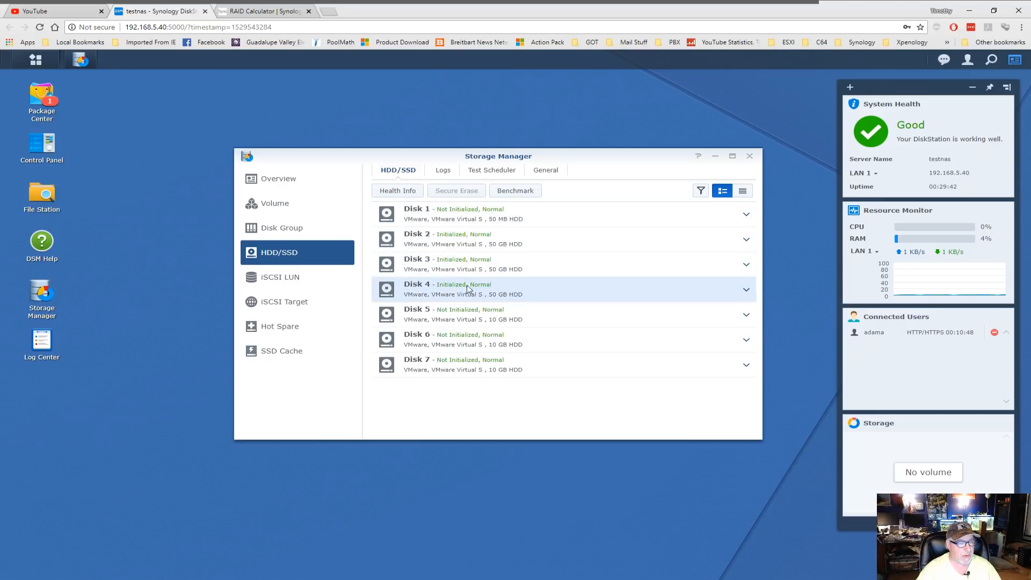
{"action": "left_click", "coordinate": [489, 321]}
{"action": "left_click", "coordinate": [488, 345]}
{"action": "left_click", "coordinate": [487, 373]}
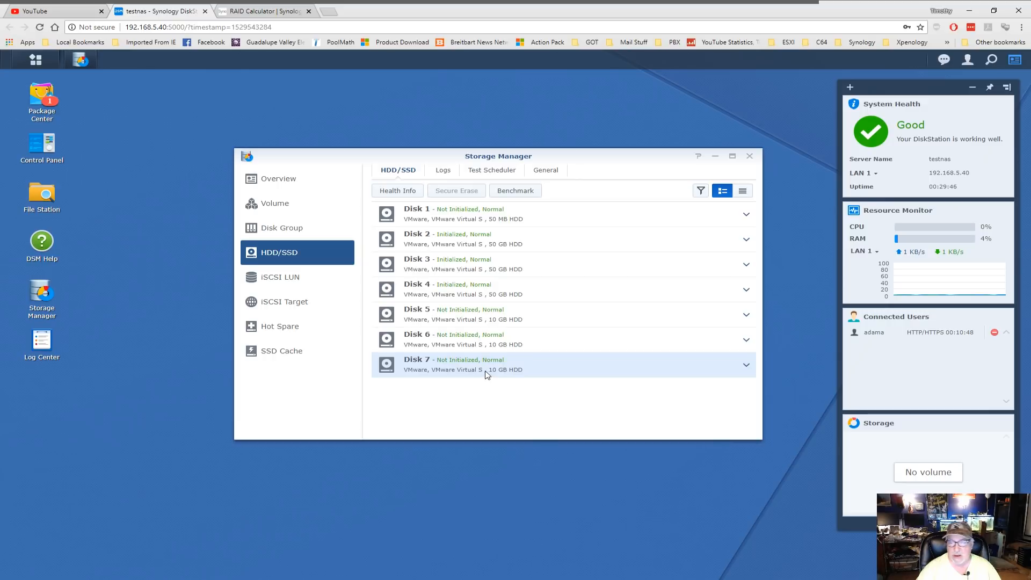
{"action": "left_click", "coordinate": [500, 220]}
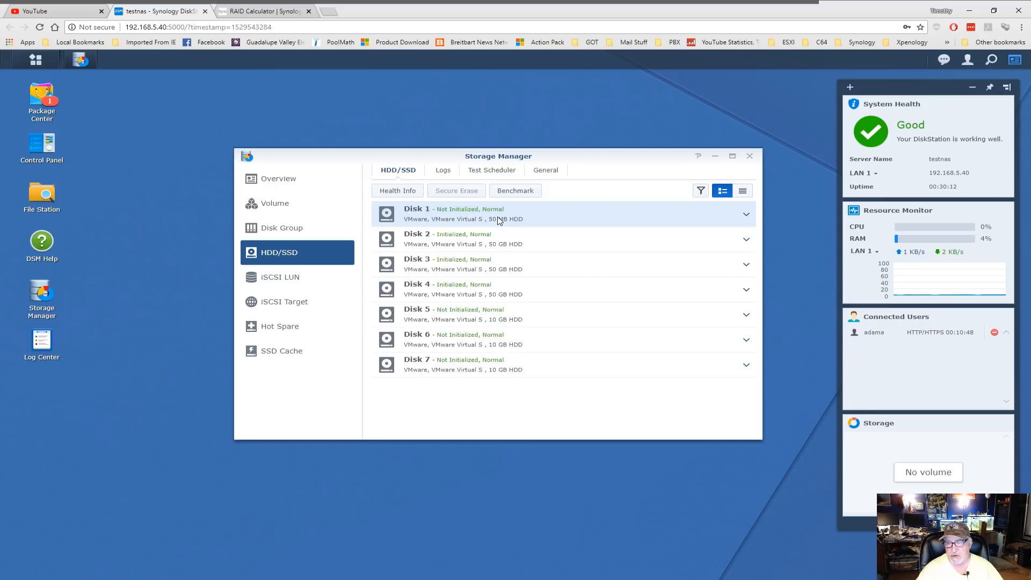
{"action": "left_click", "coordinate": [263, 210]}
- Start a quick SHR volume using only Disks 2, 3 and 4, up to the data-erase warning
{"action": "left_click", "coordinate": [398, 174]}
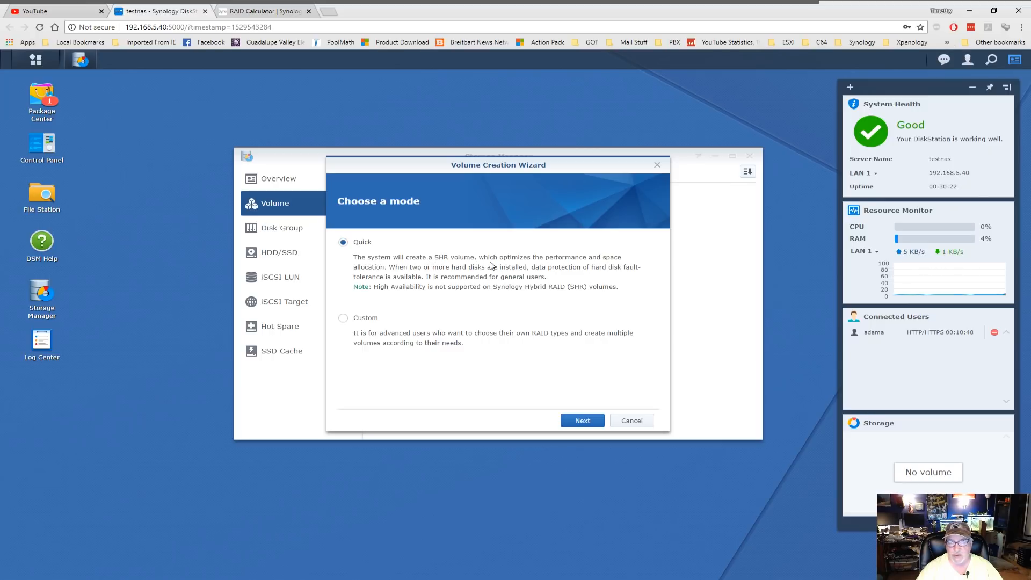
{"action": "left_click", "coordinate": [582, 420]}
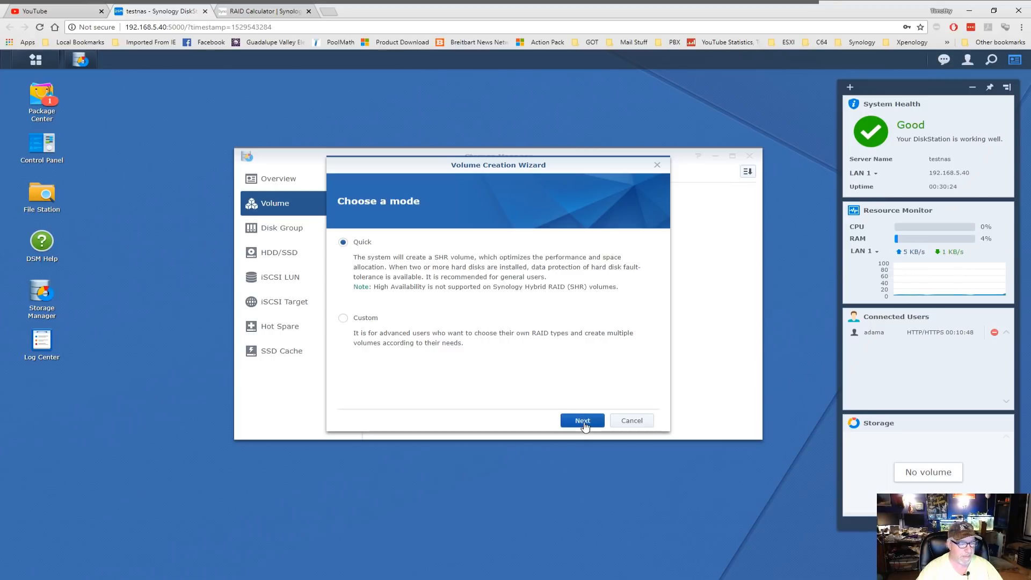
{"action": "left_click", "coordinate": [357, 245]}
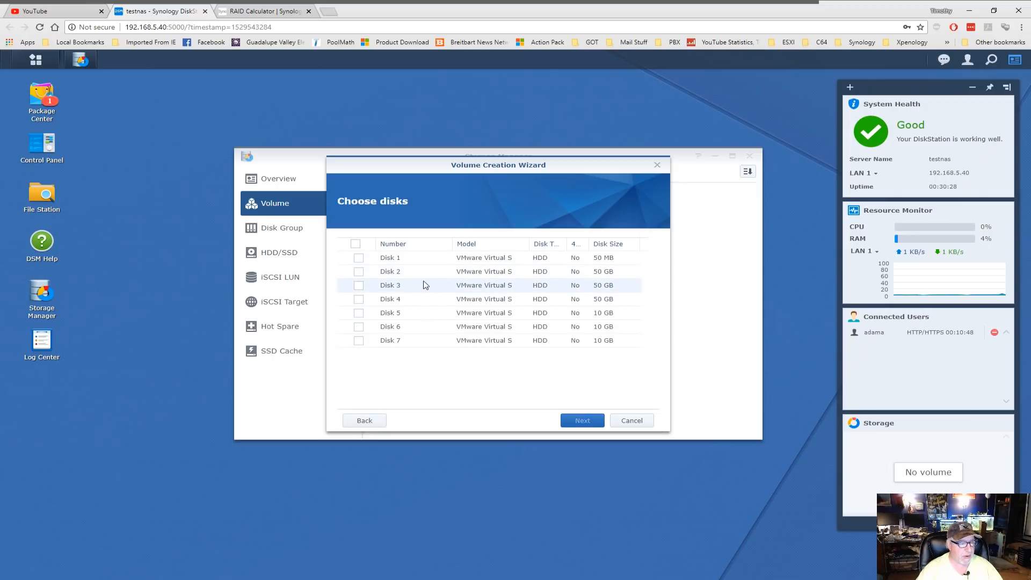
{"action": "left_click", "coordinate": [359, 272]}
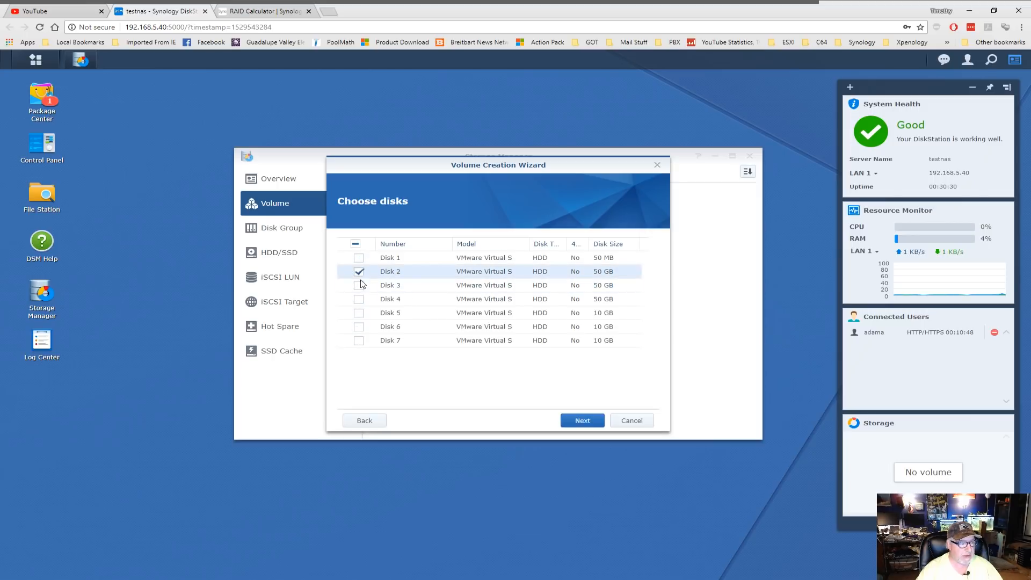
{"action": "left_click", "coordinate": [358, 285]}
{"action": "left_click", "coordinate": [359, 299]}
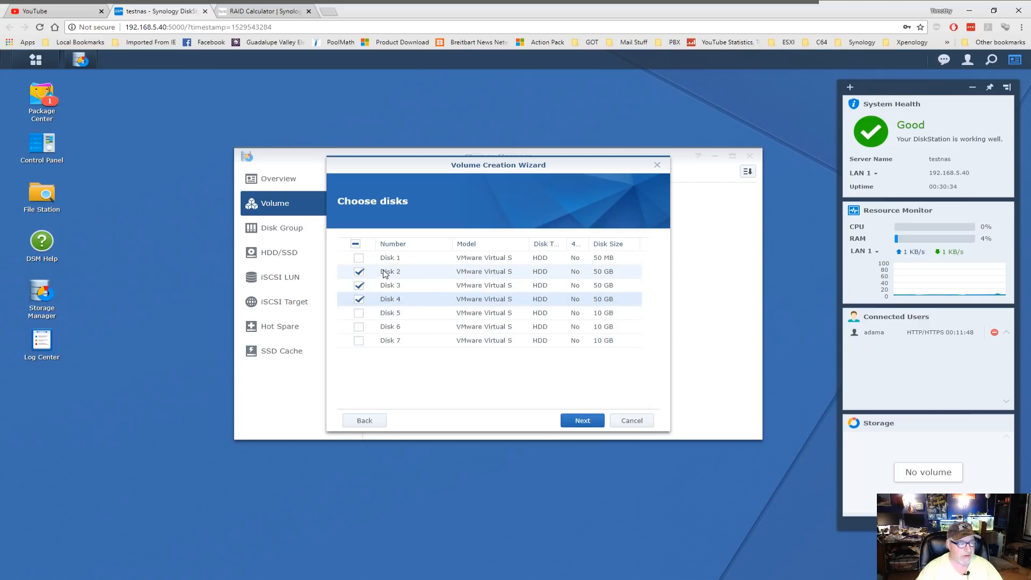
{"action": "left_click", "coordinate": [592, 419]}
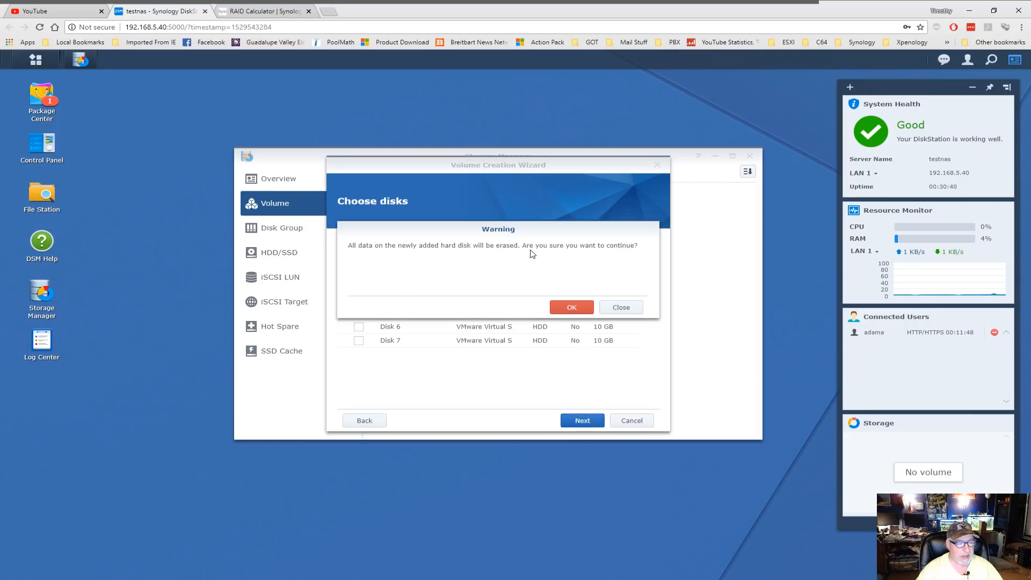
- Accept the erase, keep Btrfs, describe the volume as TestVol1 and apply to create it
{"action": "left_click", "coordinate": [576, 312]}
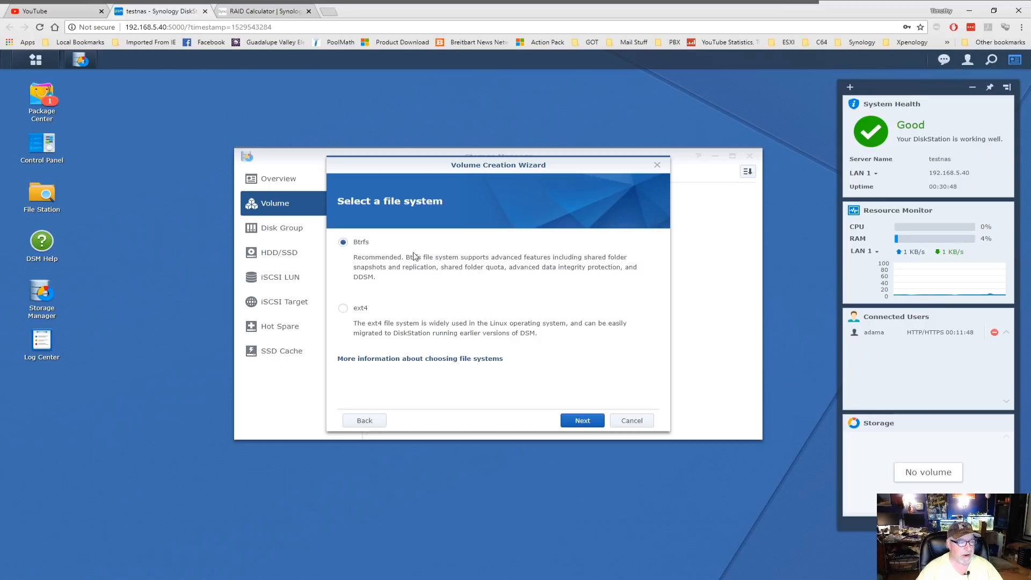
{"action": "left_click", "coordinate": [582, 420]}
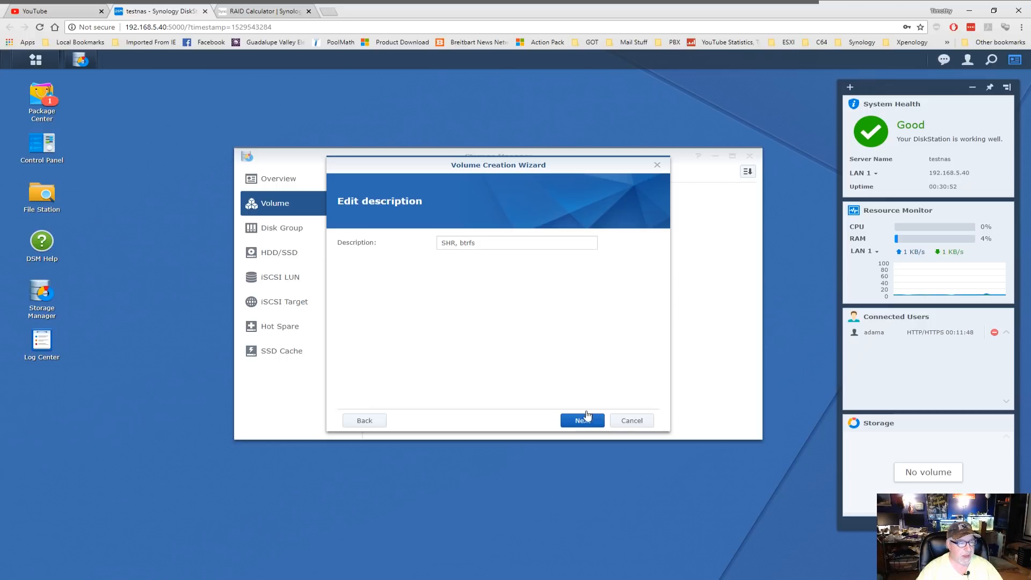
{"action": "left_click", "coordinate": [489, 245]}
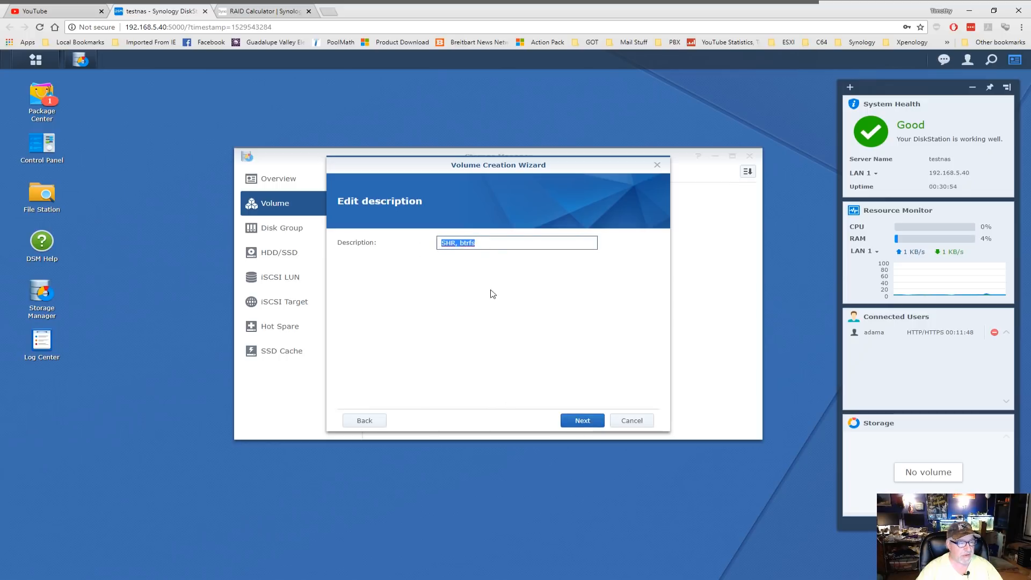
{"action": "type", "text": "Vo"}
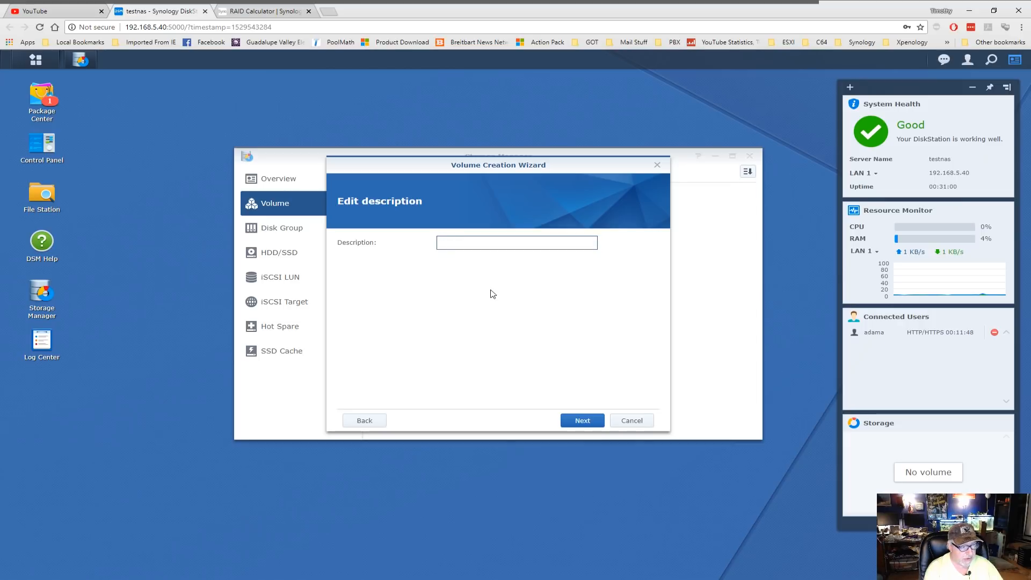
{"action": "type", "text": "TestVol1"}
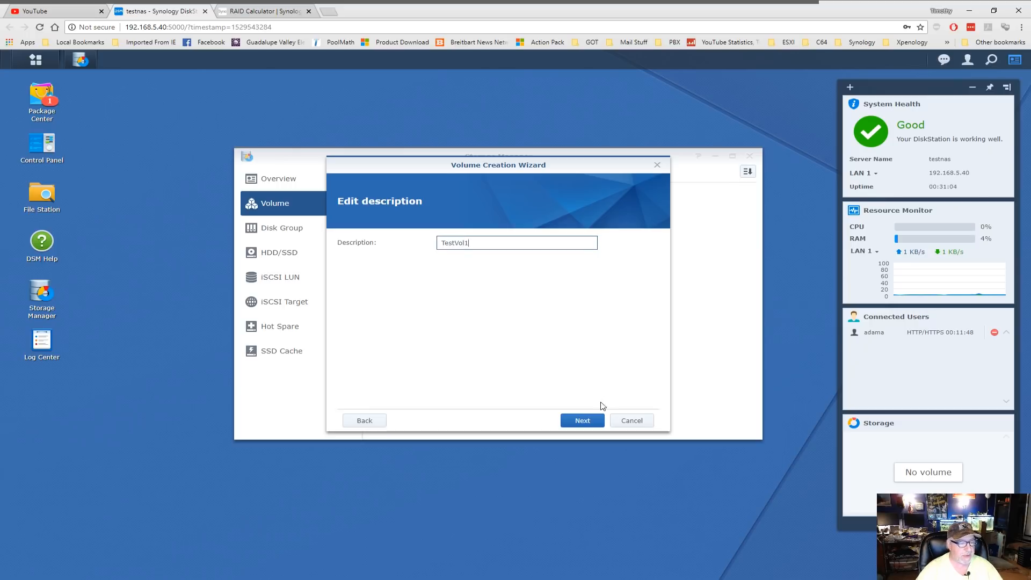
{"action": "left_click", "coordinate": [583, 421]}
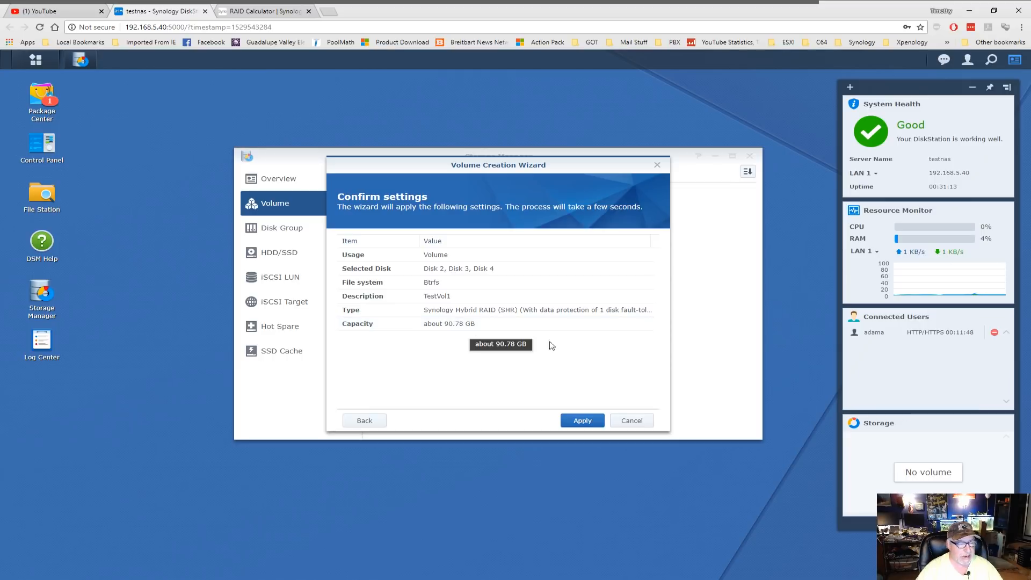
{"action": "left_click", "coordinate": [583, 421]}
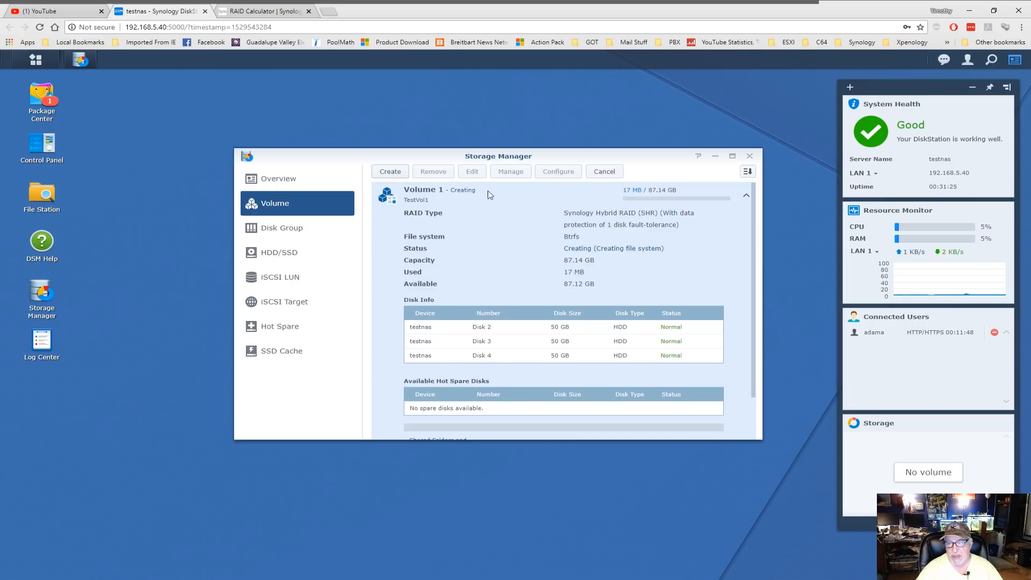
- Start another quick SHR volume using only Disks 5, 6 and 7
{"action": "left_click", "coordinate": [389, 173]}
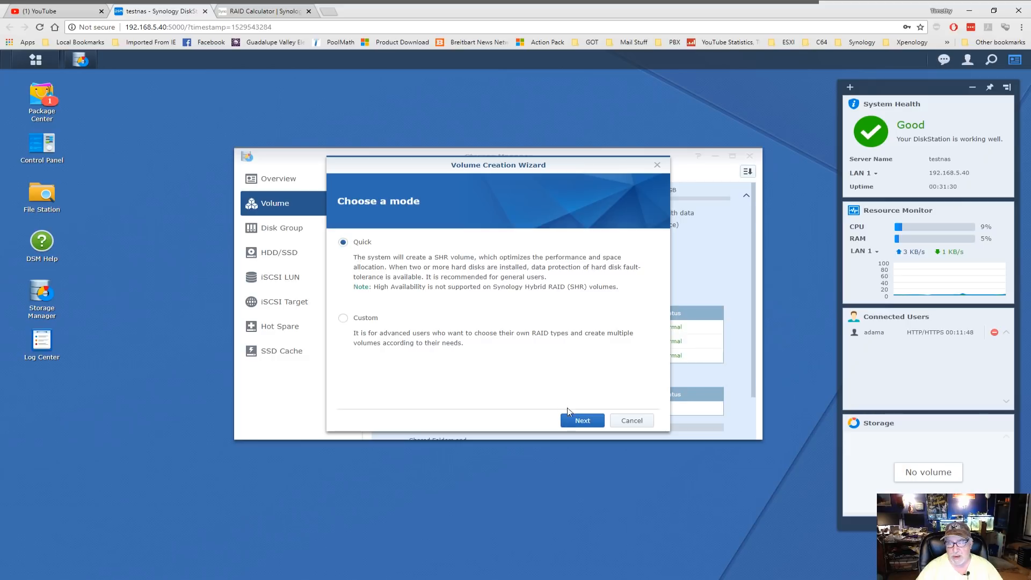
{"action": "left_click", "coordinate": [580, 421]}
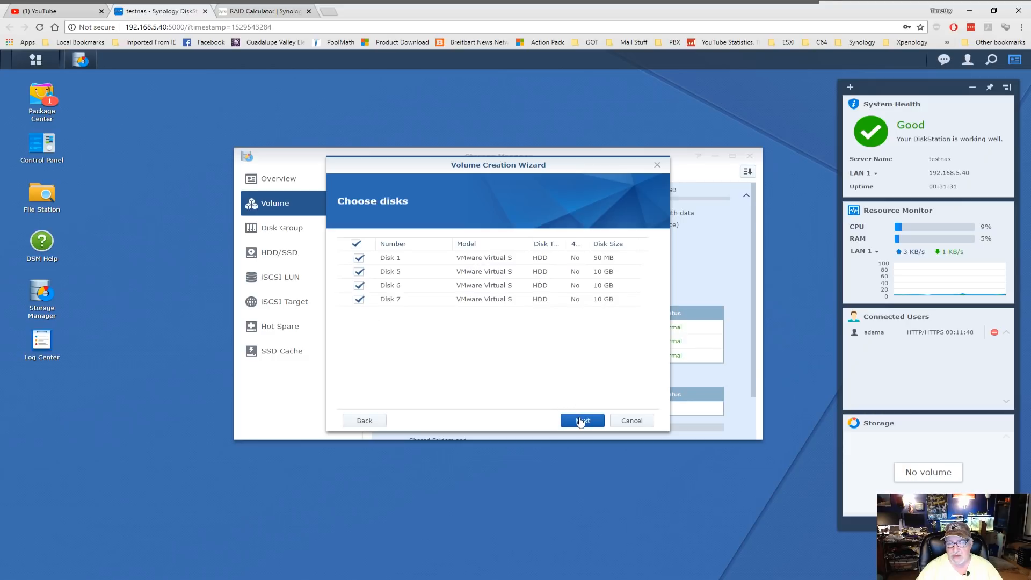
{"action": "left_click", "coordinate": [356, 245]}
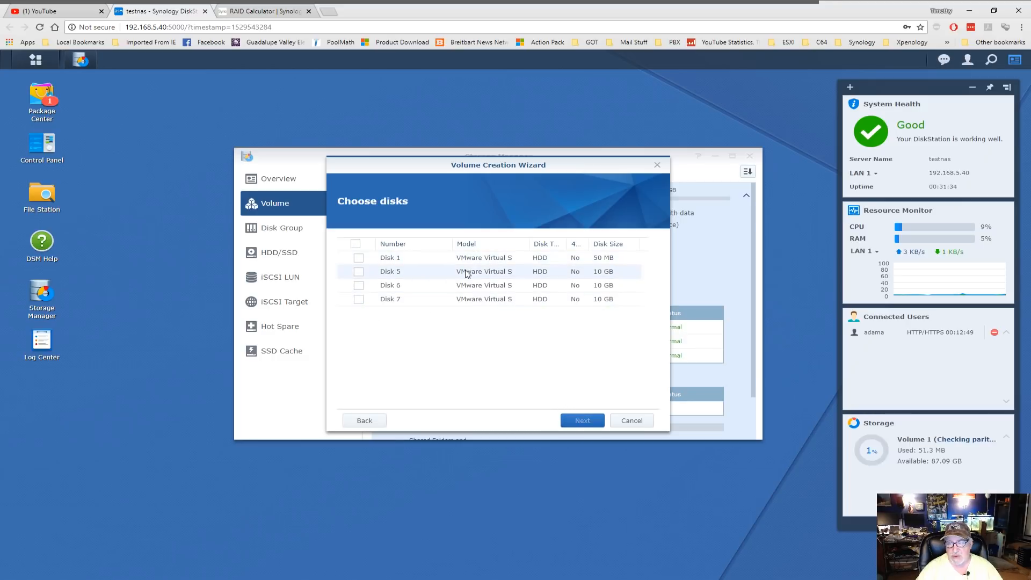
{"action": "left_click", "coordinate": [359, 271]}
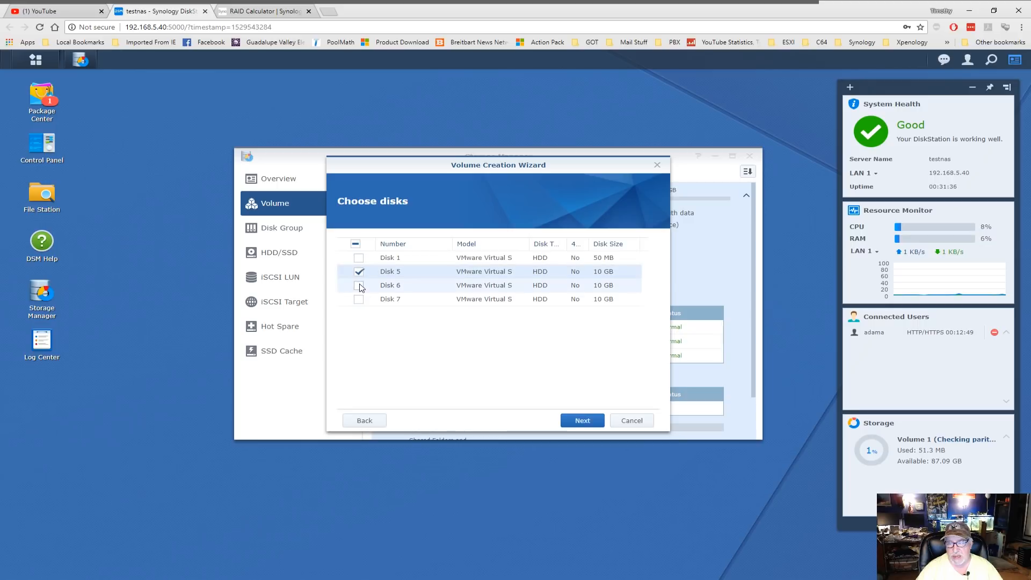
{"action": "left_click", "coordinate": [359, 285]}
{"action": "left_click", "coordinate": [359, 300]}
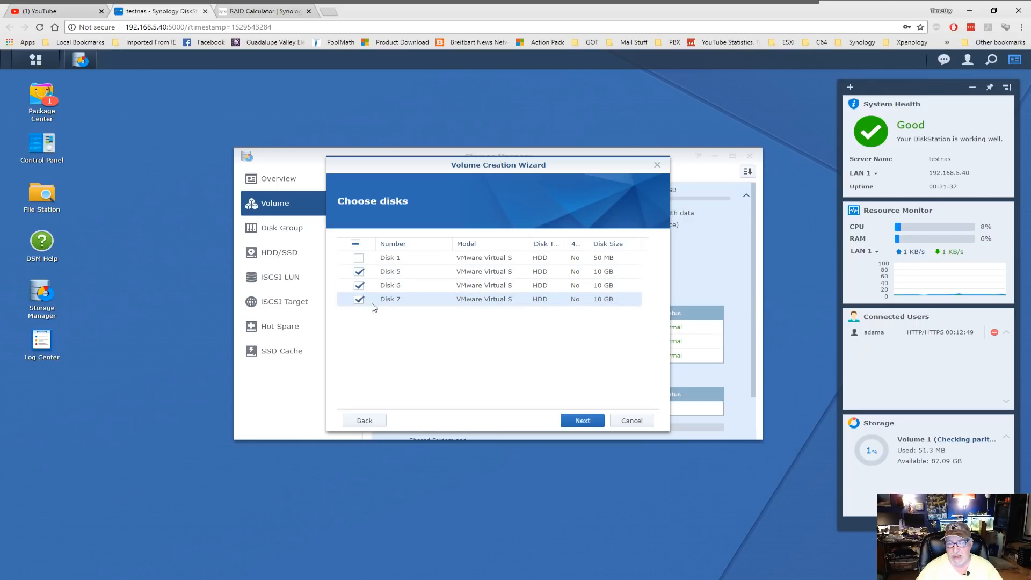
{"action": "left_click", "coordinate": [586, 421]}
- Accept the erase, keep Btrfs, describe it as TestVol2 and apply
{"action": "left_click", "coordinate": [571, 308]}
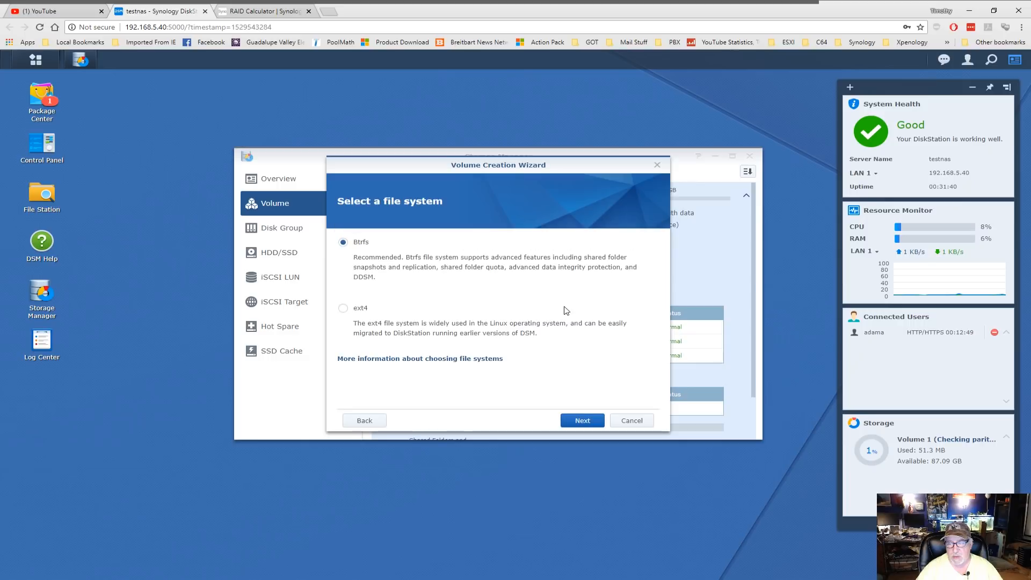
{"action": "left_click", "coordinate": [589, 422]}
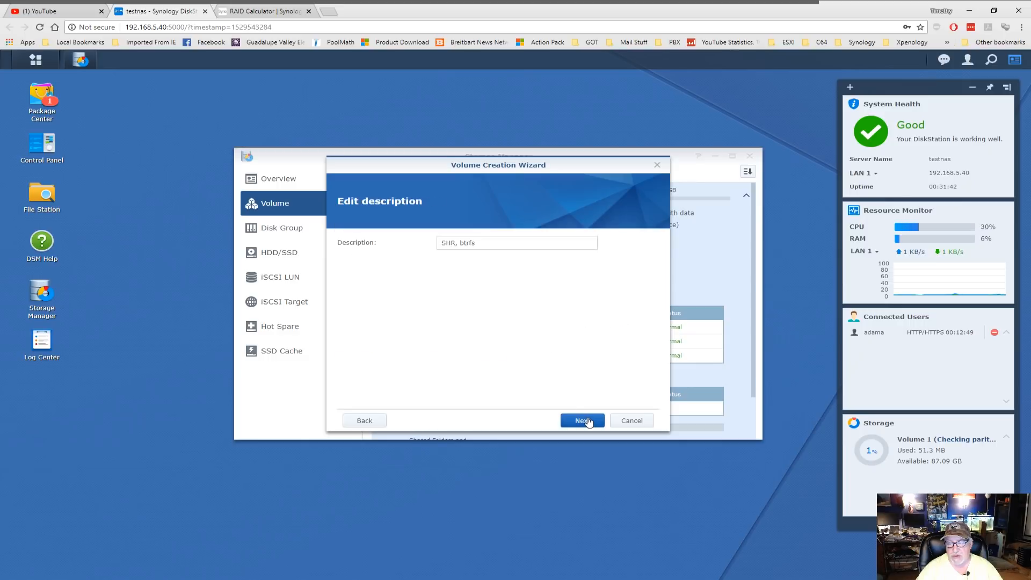
{"action": "left_click_drag", "start_coordinate": [492, 245], "coordinate": [409, 245]}
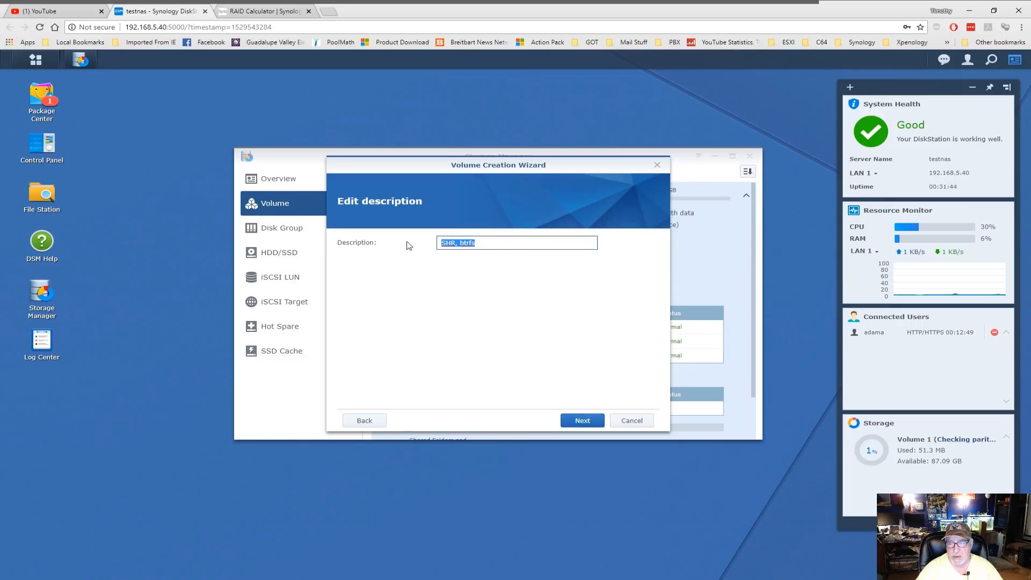
{"action": "type", "text": "Tes"}
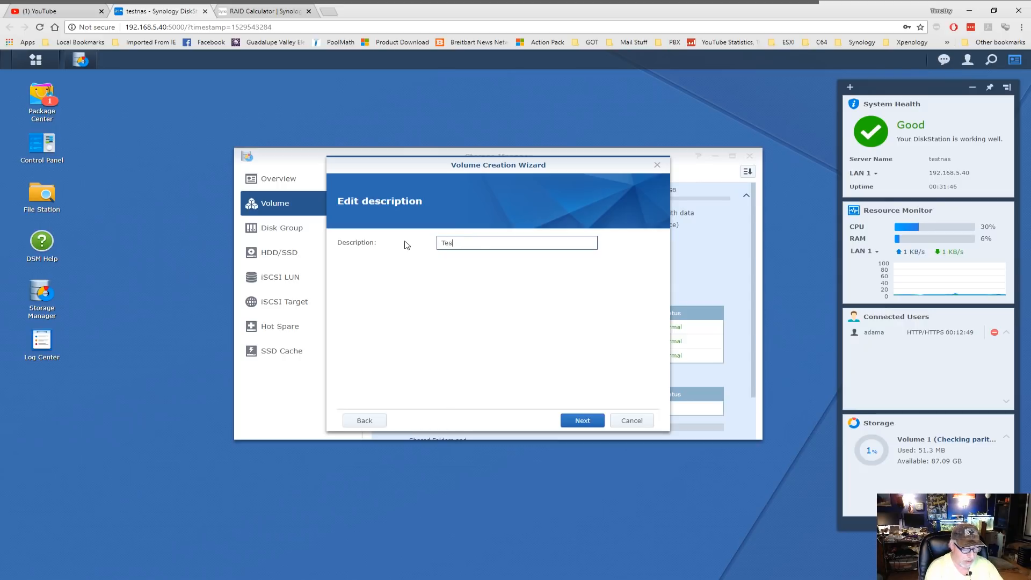
{"action": "type", "text": "tVol2"}
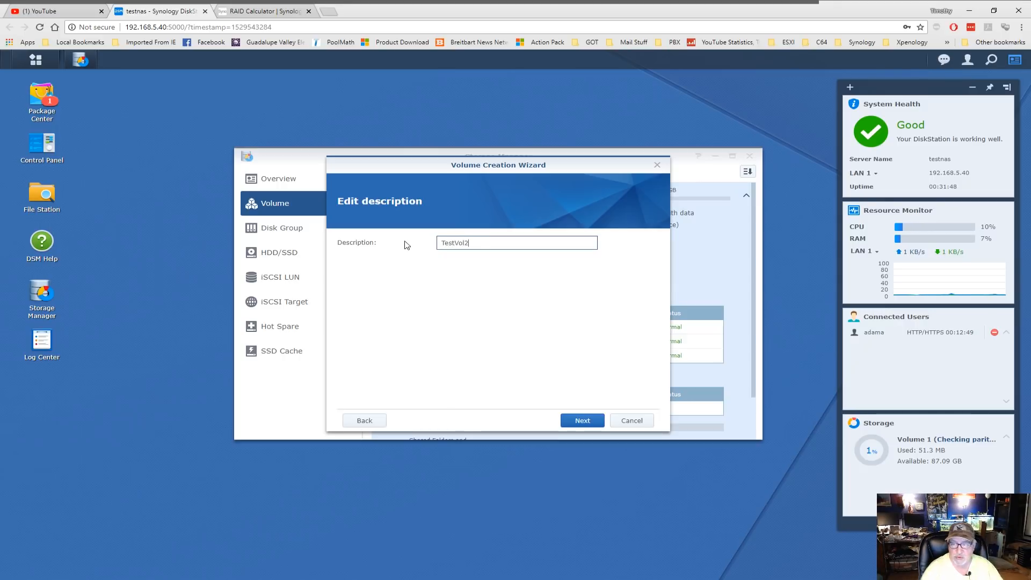
{"action": "left_click", "coordinate": [582, 421]}
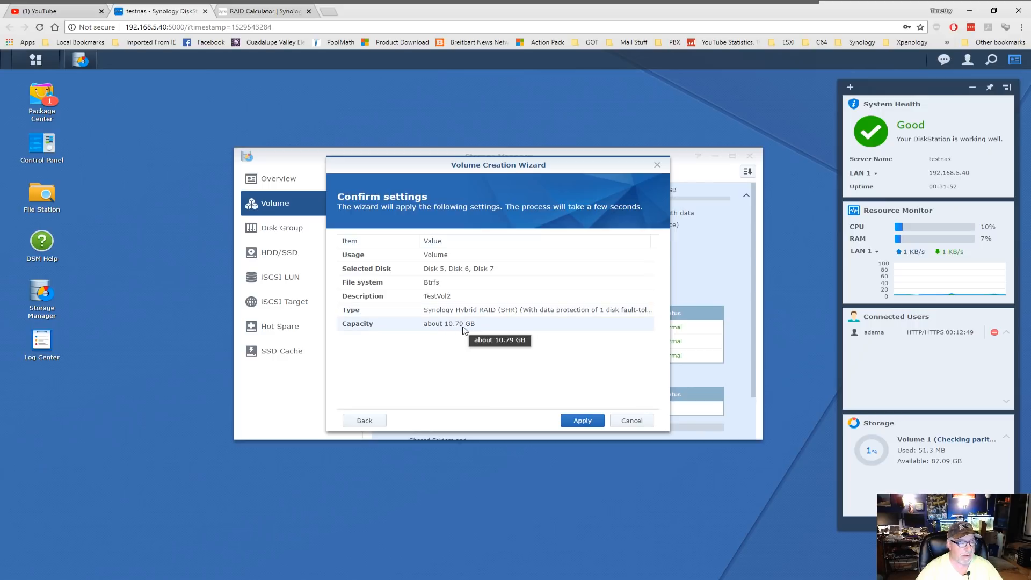
{"action": "left_click", "coordinate": [583, 420]}
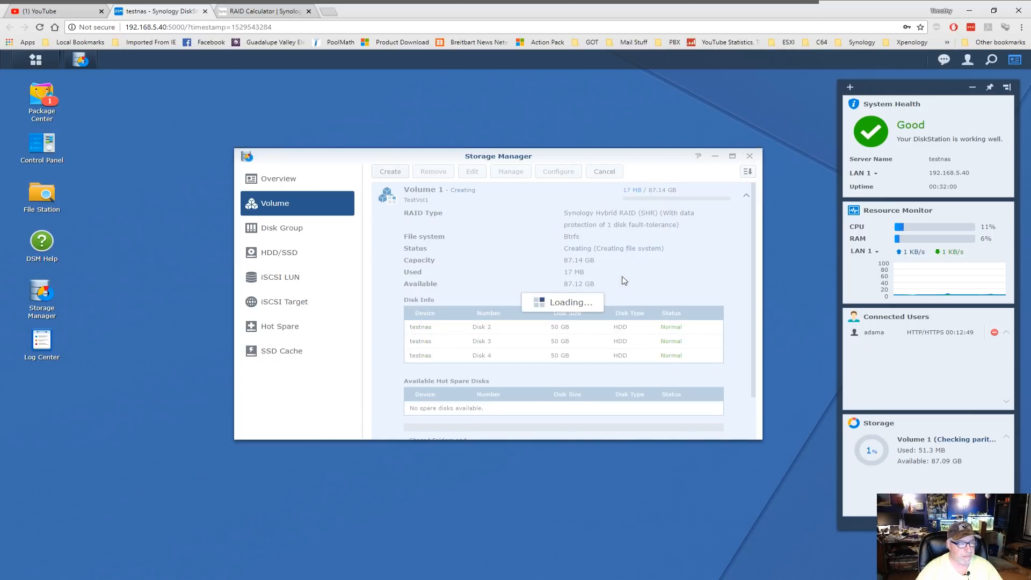
{"action": "left_click", "coordinate": [746, 197]}
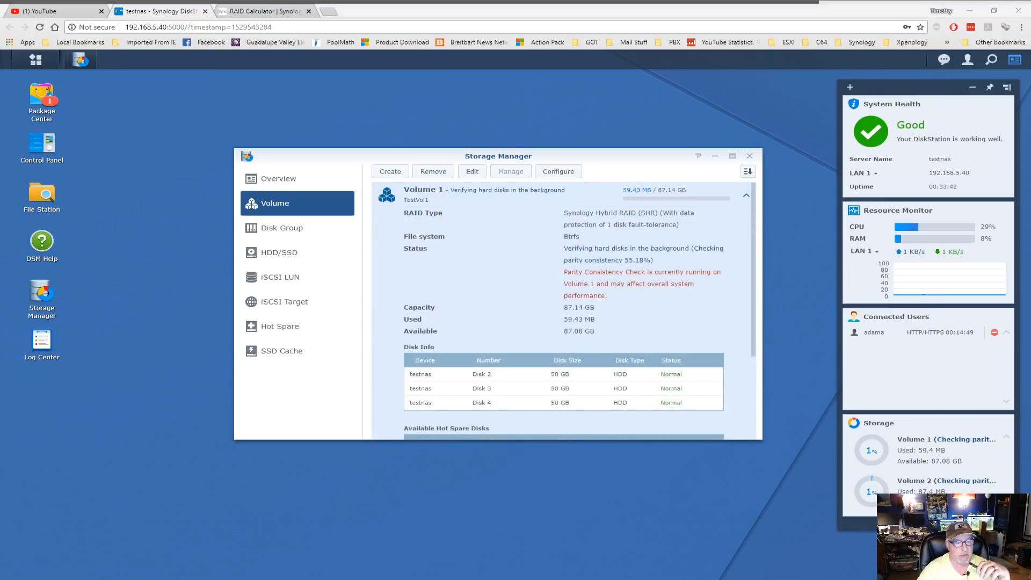
- Recheck Volume 1's status in the volume list until it reads Normal
{"action": "left_click", "coordinate": [746, 195]}
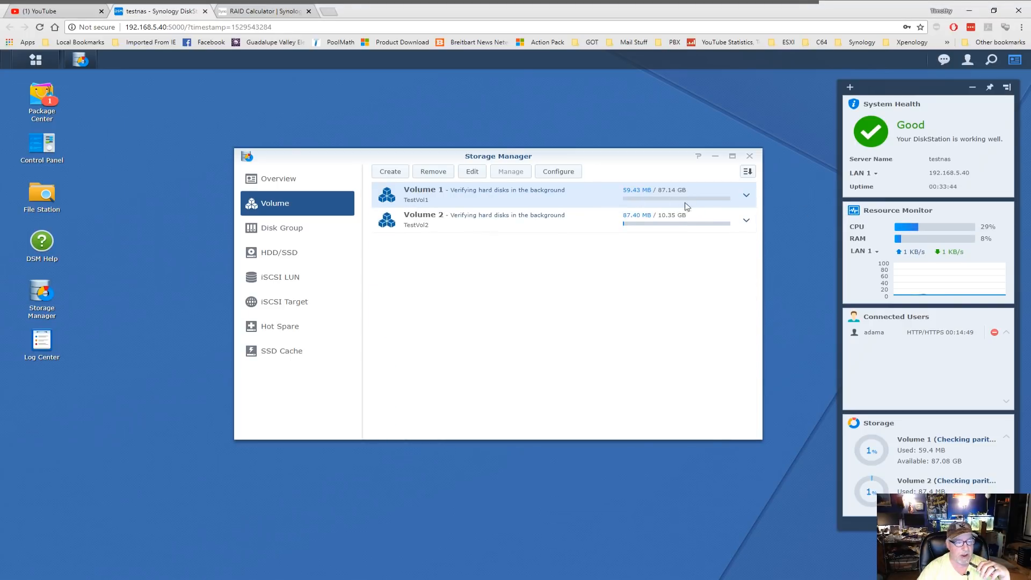
{"action": "left_click", "coordinate": [745, 196]}
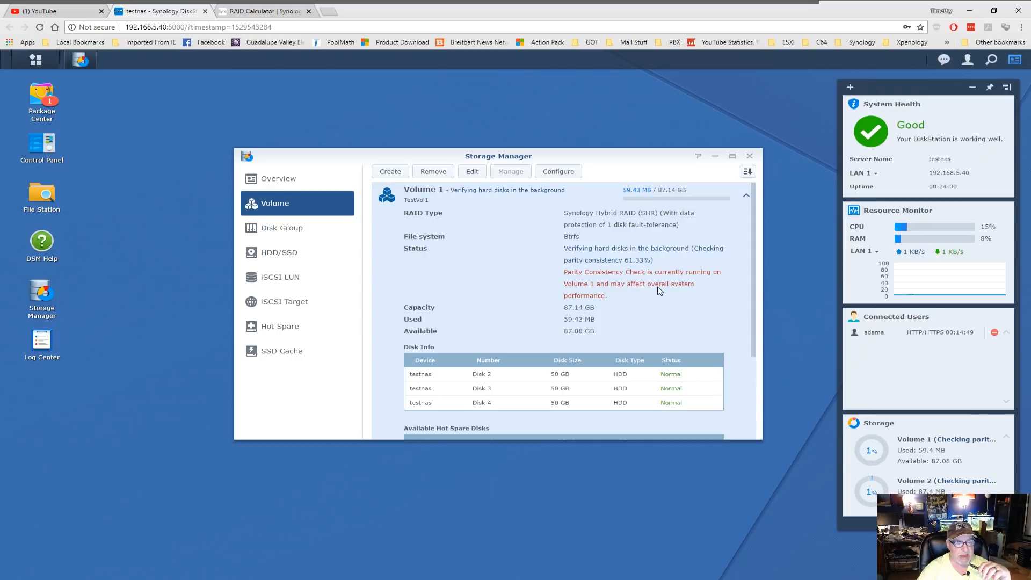
{"action": "left_click", "coordinate": [746, 197]}
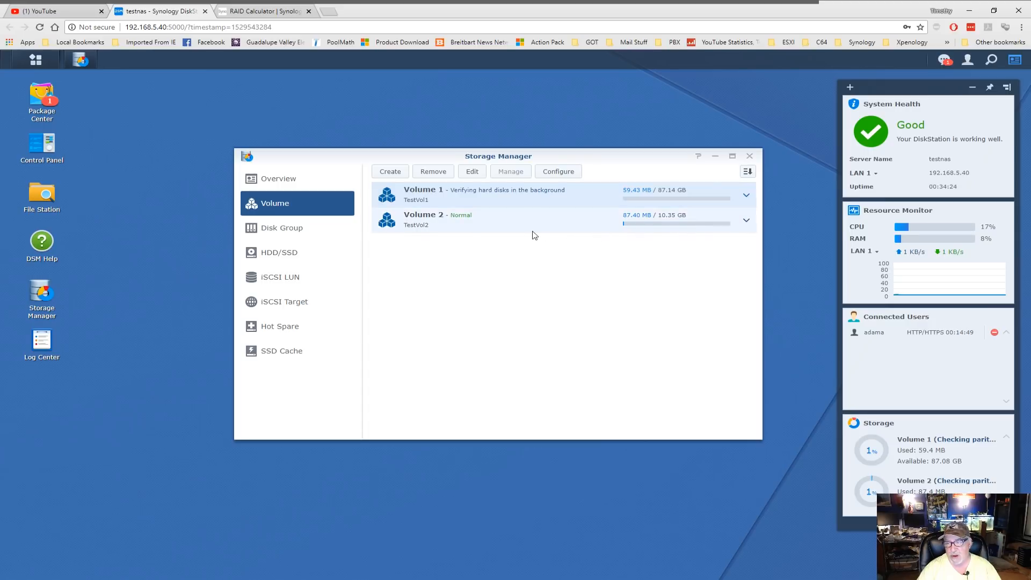
{"action": "left_click", "coordinate": [747, 197]}
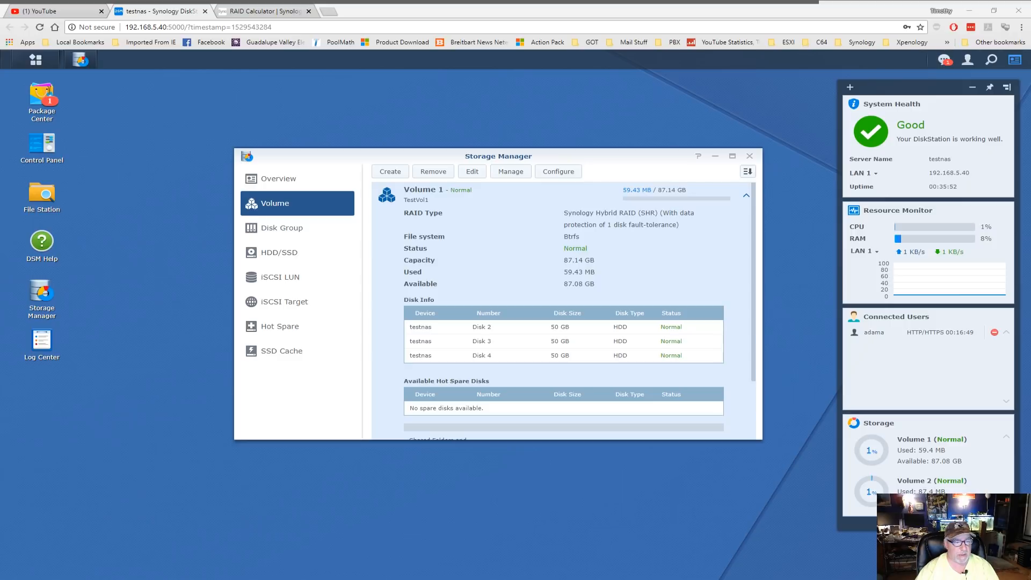
- Review the Disk Group and HDD/SSD lists, then return to the volume list
{"action": "left_click", "coordinate": [746, 195]}
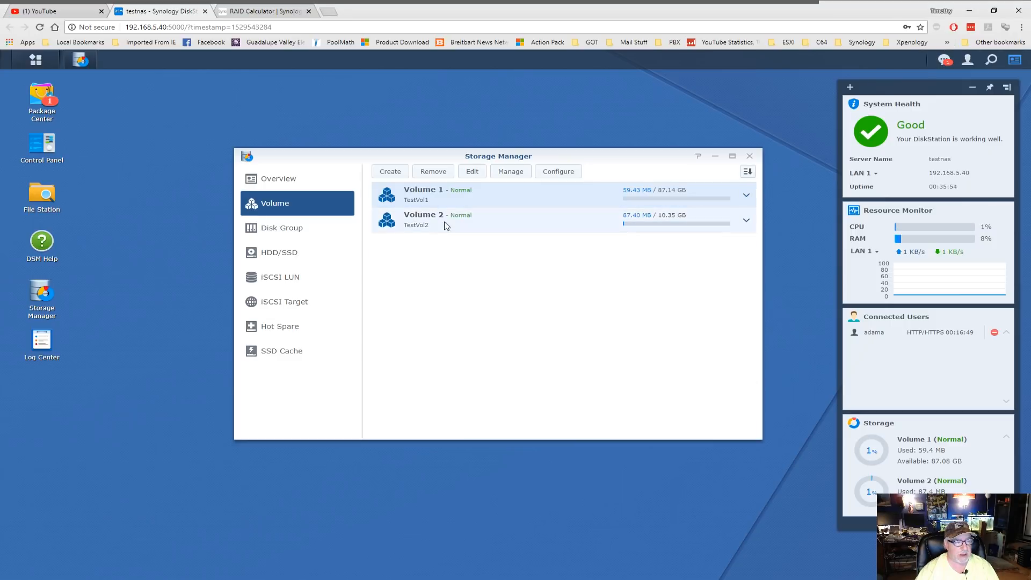
{"action": "left_click", "coordinate": [295, 228]}
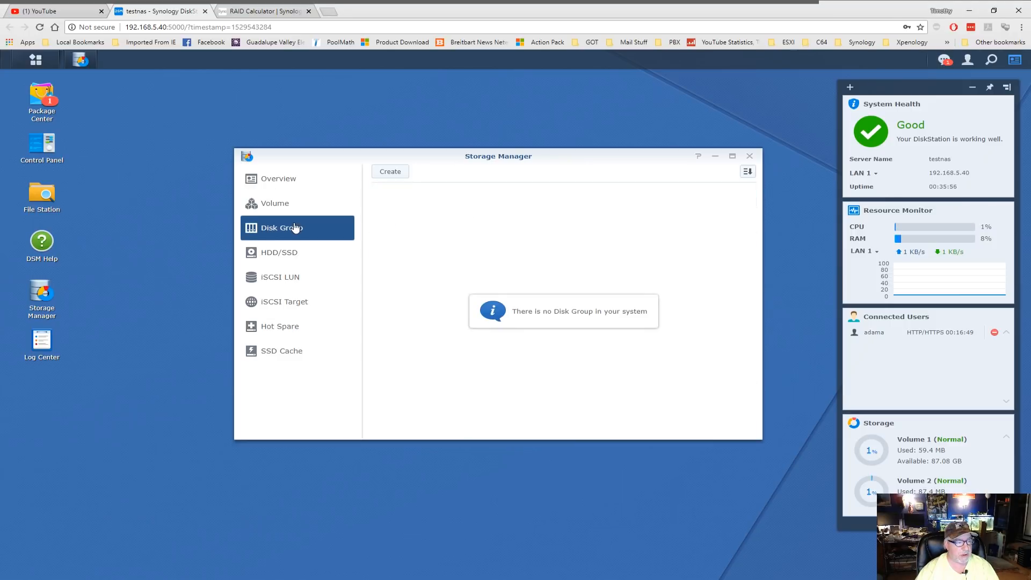
{"action": "left_click", "coordinate": [290, 253]}
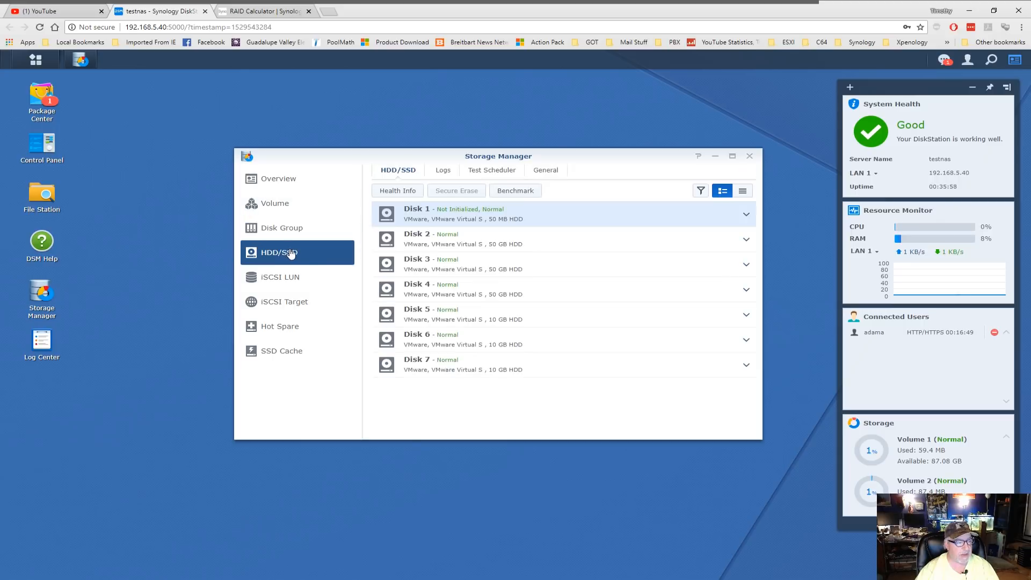
{"action": "left_click", "coordinate": [282, 208]}
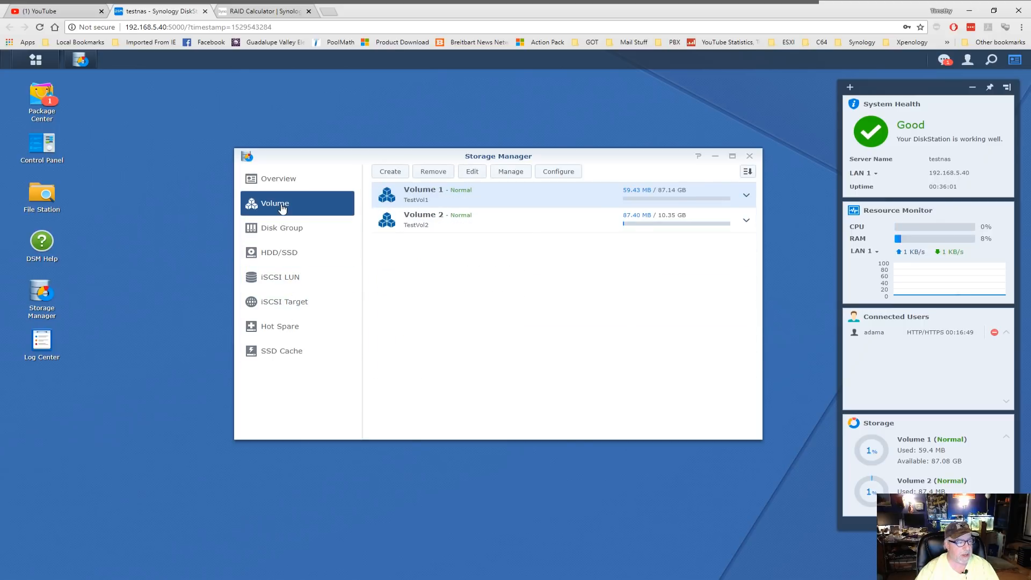
- Expand Volume 1 and Volume 2 to inspect their details
{"action": "left_click", "coordinate": [746, 195]}
{"action": "scroll", "coordinate": [545, 257], "scroll_direction": "down", "scroll_amount": 3}
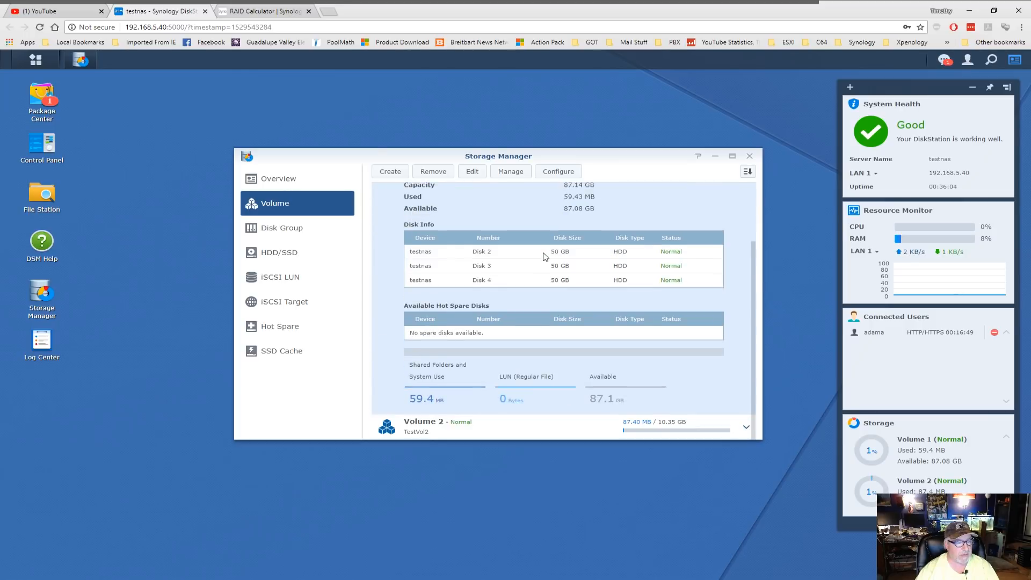
{"action": "left_click", "coordinate": [743, 430]}
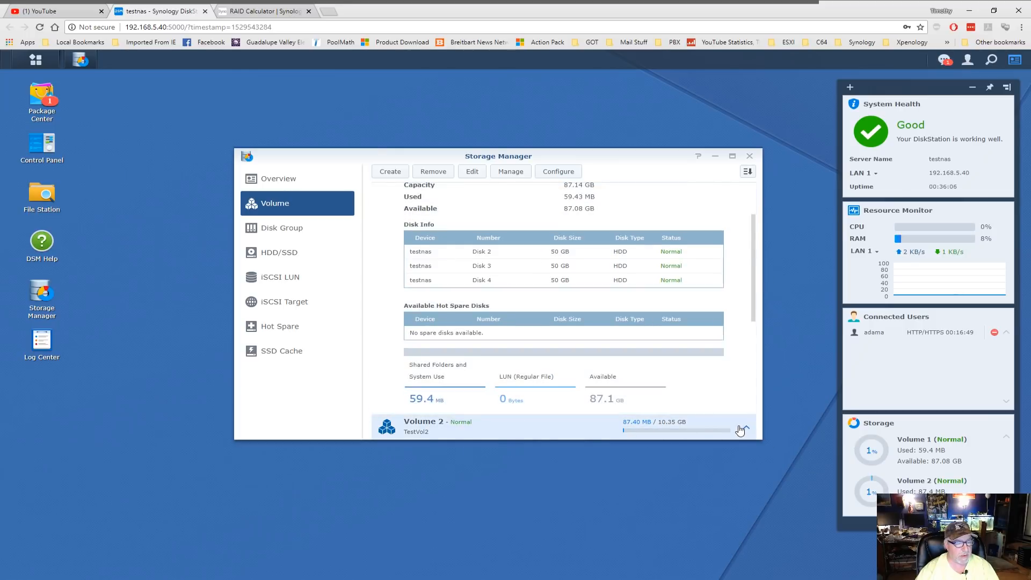
{"action": "scroll", "coordinate": [558, 361], "scroll_direction": "down", "scroll_amount": 2}
{"action": "scroll", "coordinate": [558, 361], "scroll_direction": "up", "scroll_amount": 5}
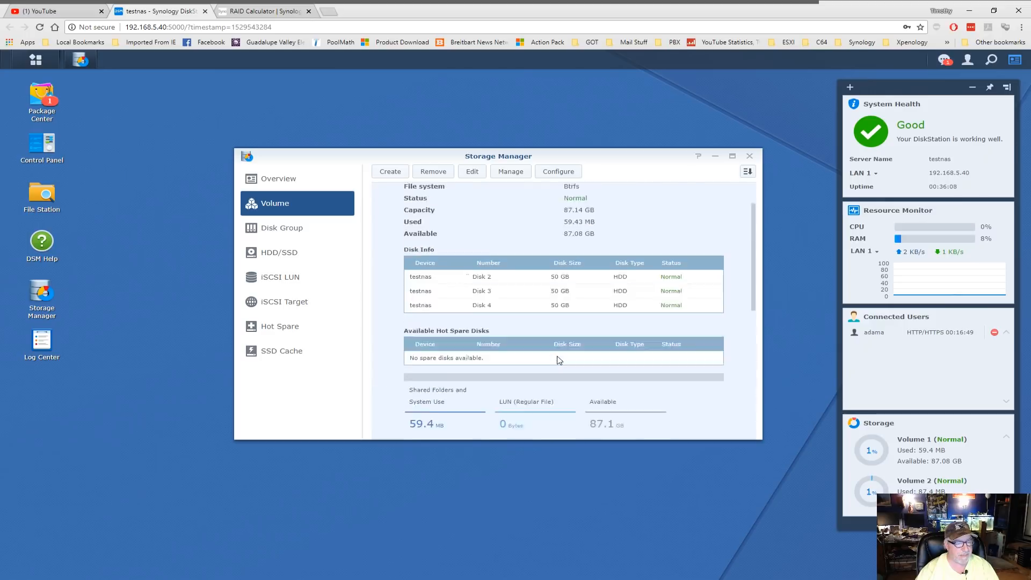
{"action": "left_click", "coordinate": [749, 157]}
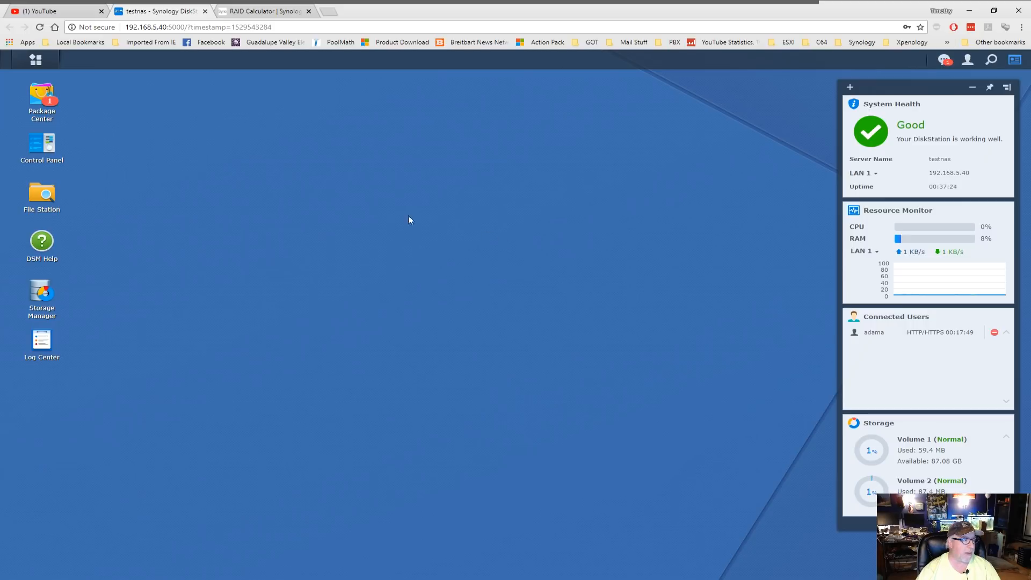
- Open Control Panel's Network settings showing server name testnas and gateway 192.168.5.254
{"action": "left_click", "coordinate": [43, 145]}
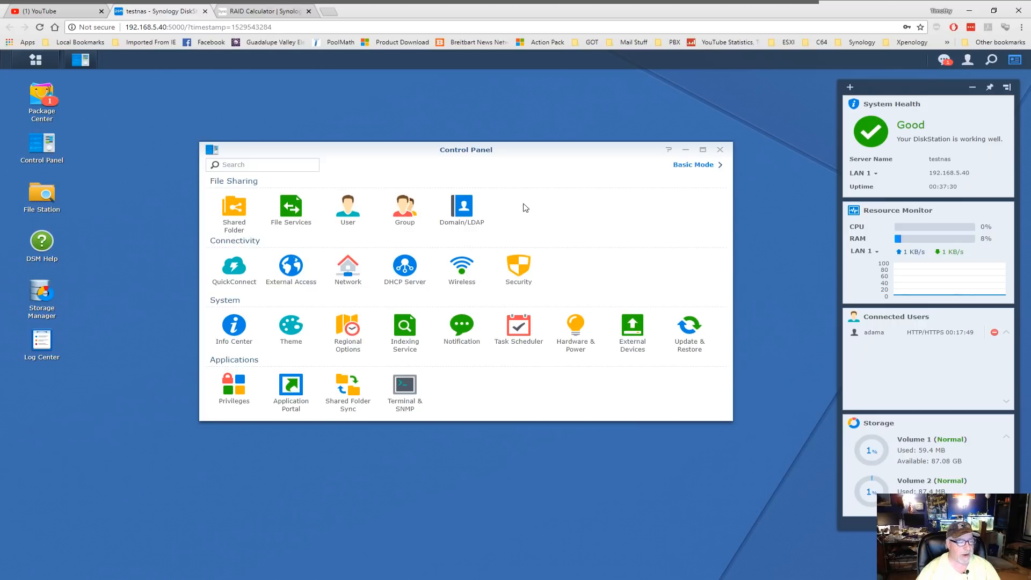
{"action": "left_click", "coordinate": [348, 271]}
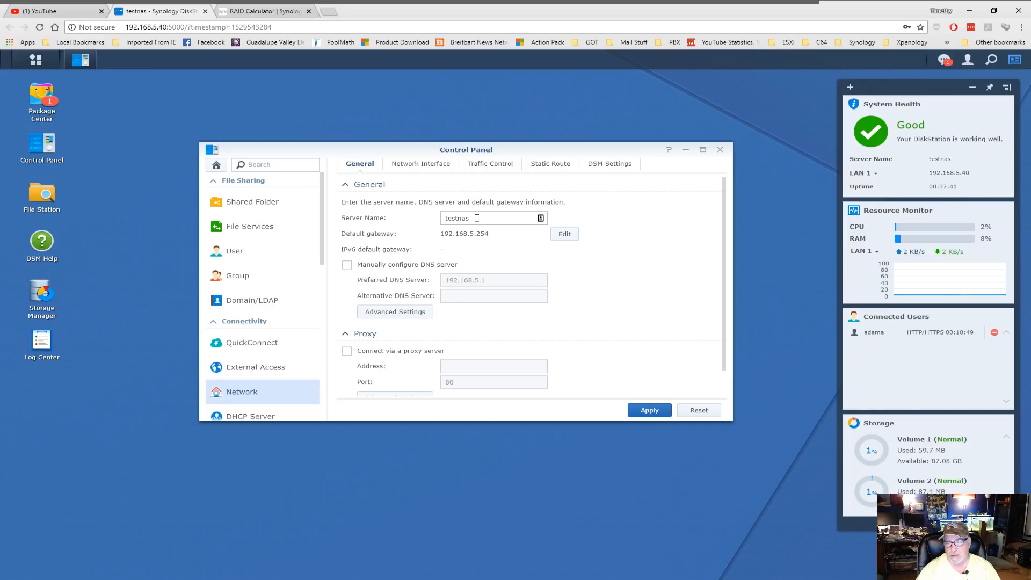
{"action": "scroll", "coordinate": [652, 277], "scroll_direction": "down", "scroll_amount": 1}
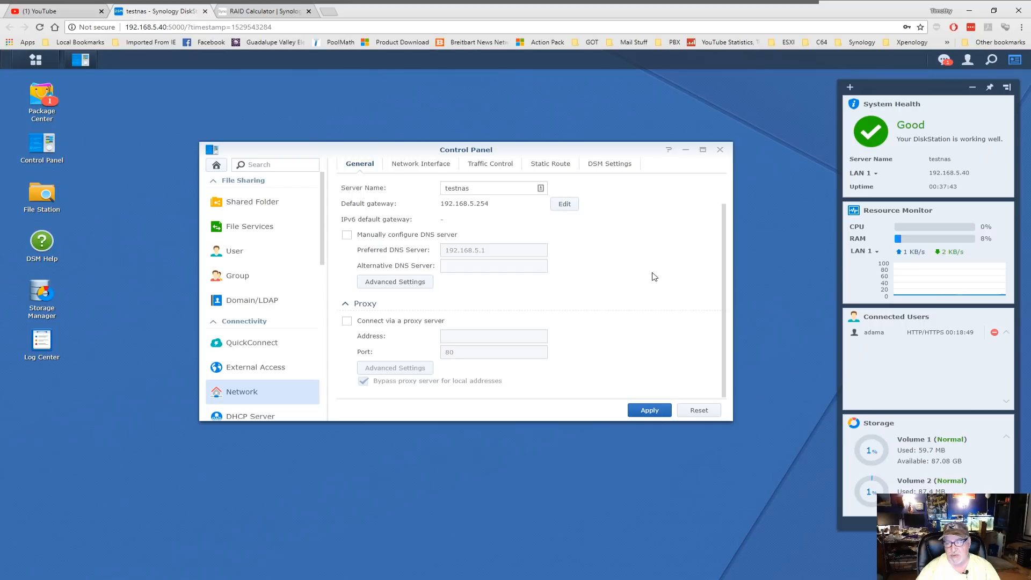
{"action": "scroll", "coordinate": [654, 276], "scroll_direction": "up", "scroll_amount": 1}
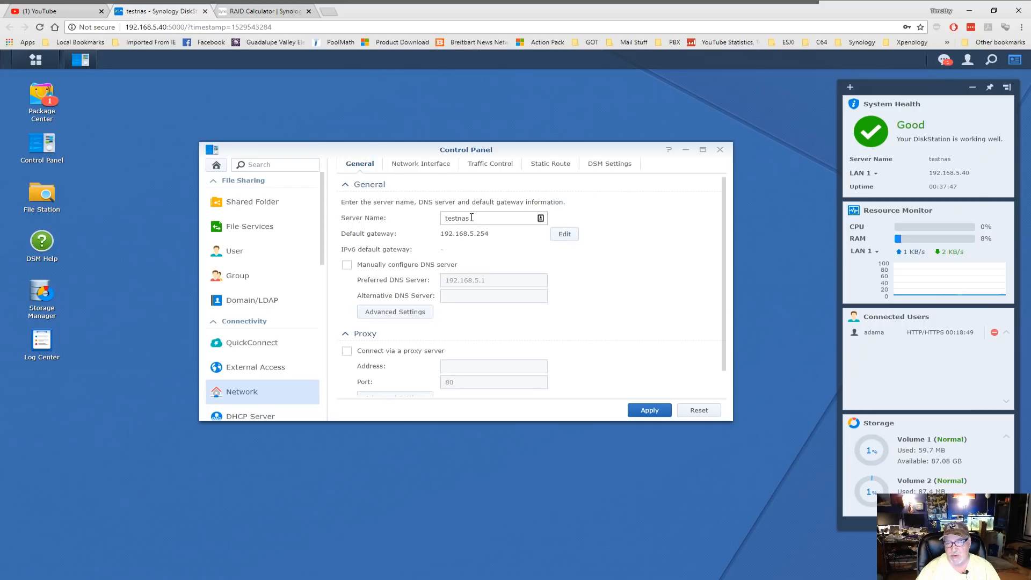
- Inspect LAN 1's network interface settings and cancel without changes
{"action": "left_click", "coordinate": [422, 166]}
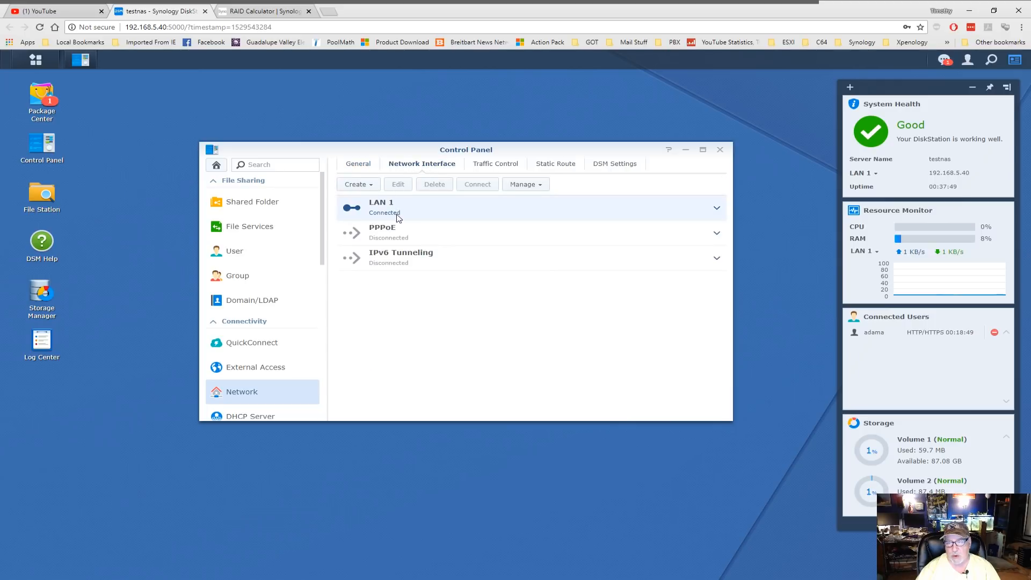
{"action": "left_click", "coordinate": [394, 209]}
{"action": "left_click", "coordinate": [400, 184]}
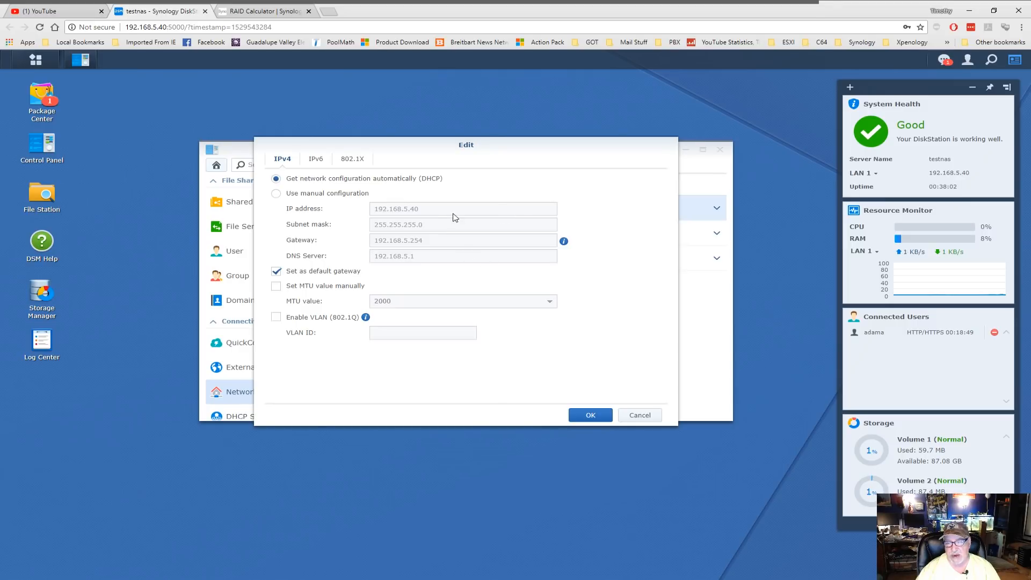
{"action": "left_click", "coordinate": [643, 415]}
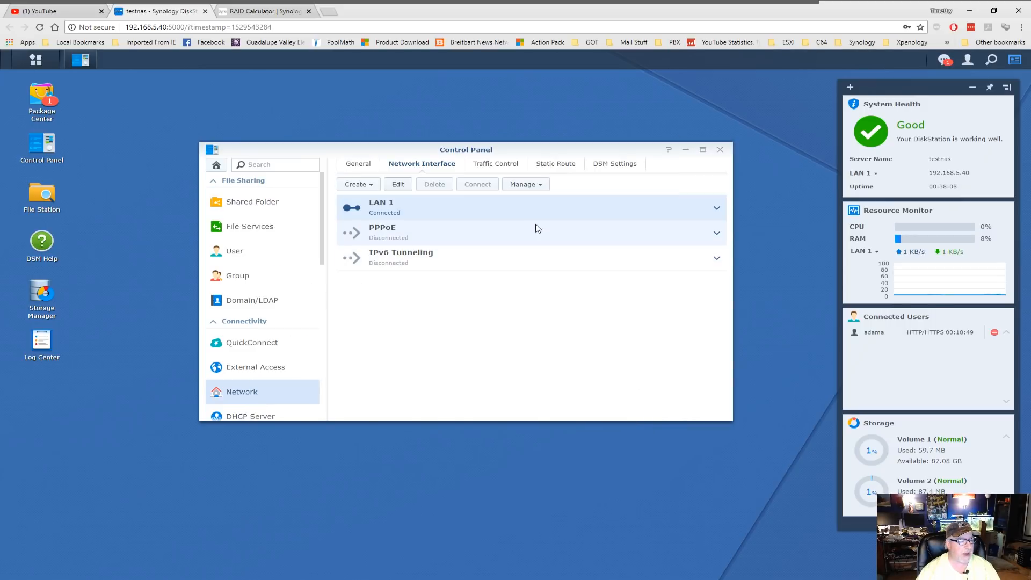
- Reopen the Control Panel and go to the User accounts list
{"action": "left_click", "coordinate": [720, 150]}
{"action": "left_click", "coordinate": [42, 144]}
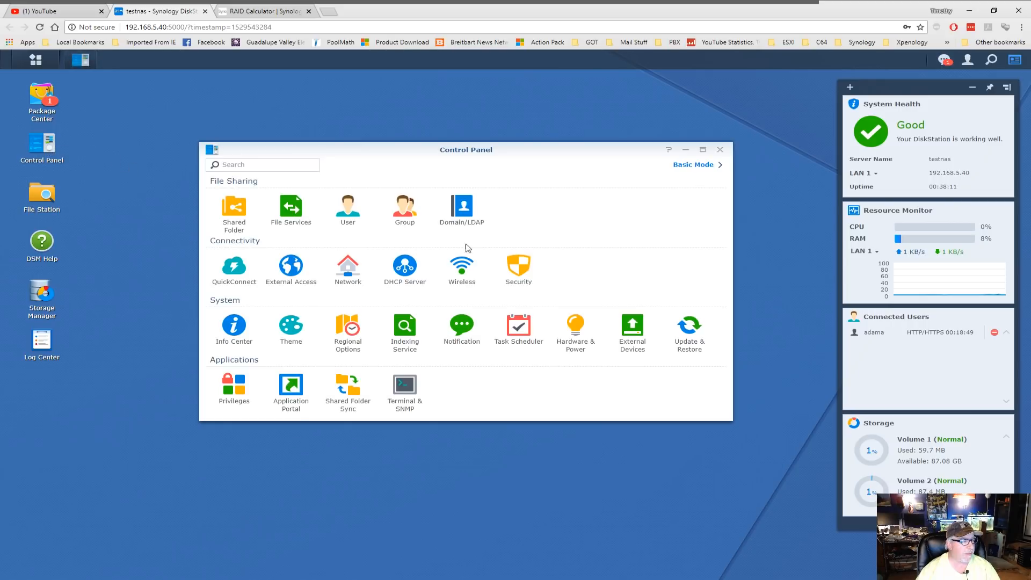
{"action": "left_click", "coordinate": [348, 209]}
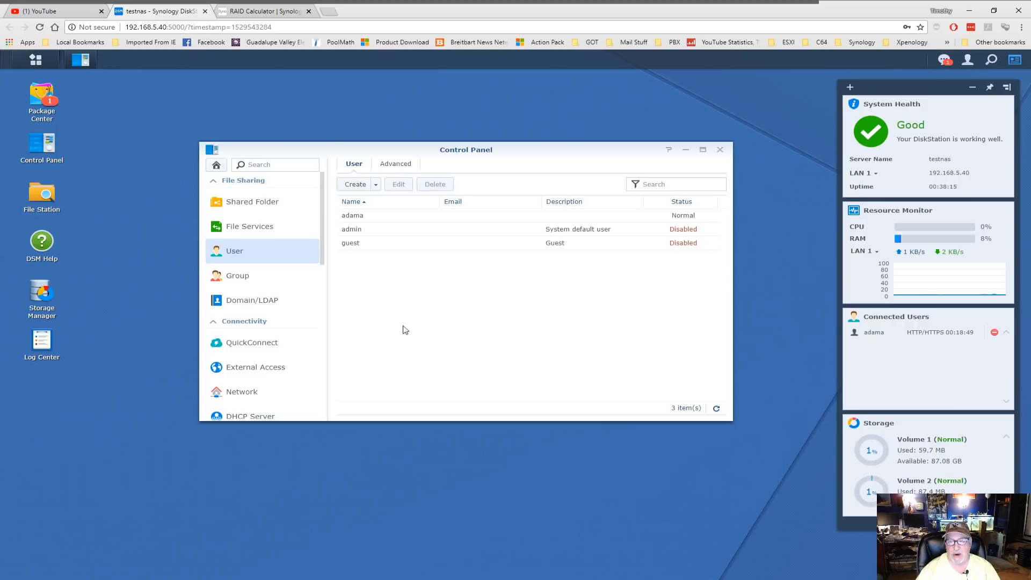
- Start a new user named mom with the description Mom's Account
{"action": "left_click", "coordinate": [351, 186]}
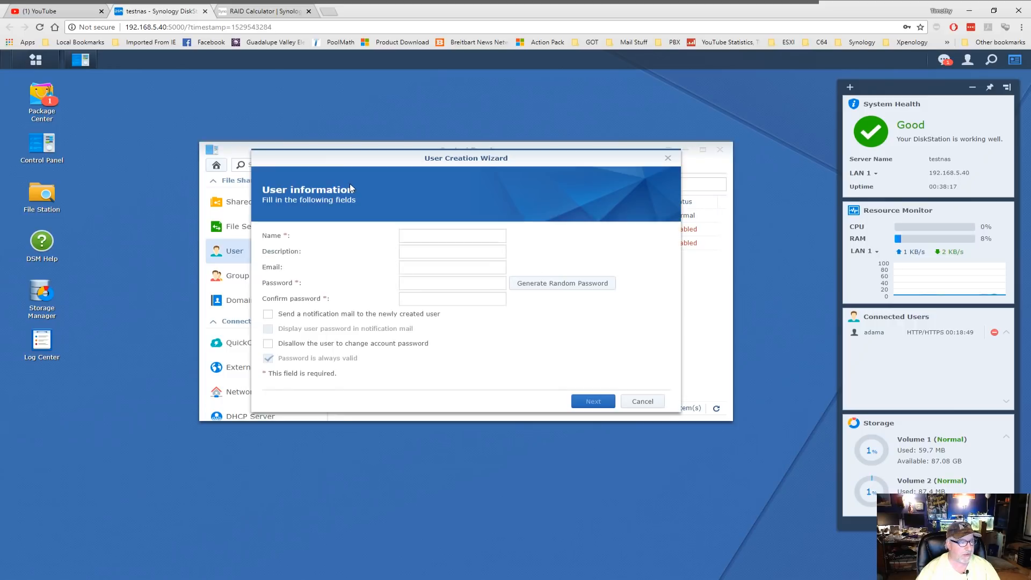
{"action": "left_click", "coordinate": [441, 237]}
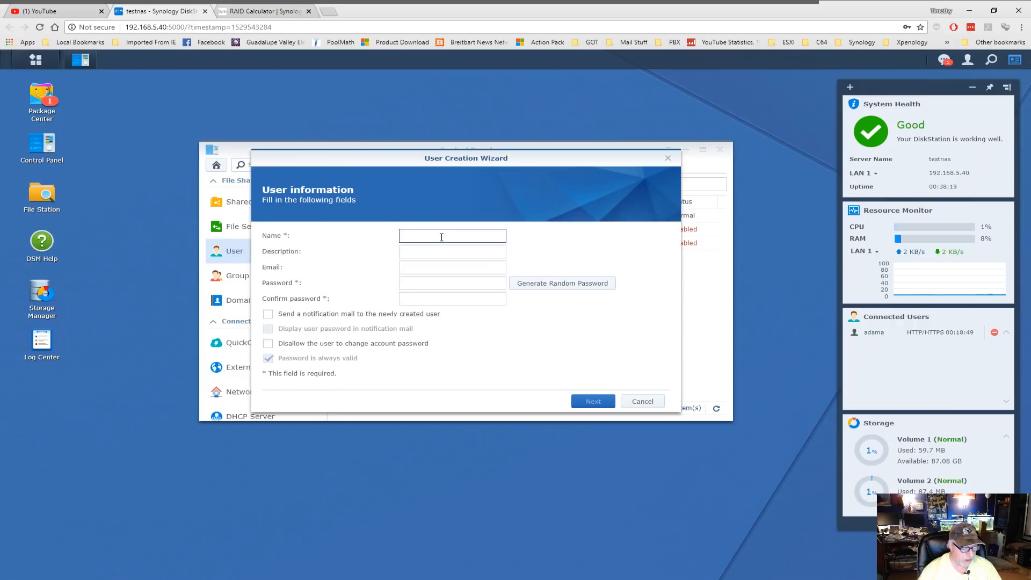
{"action": "type", "text": "mom"}
{"action": "key", "text": "Tab"}
{"action": "type", "text": "Mom's Account"}
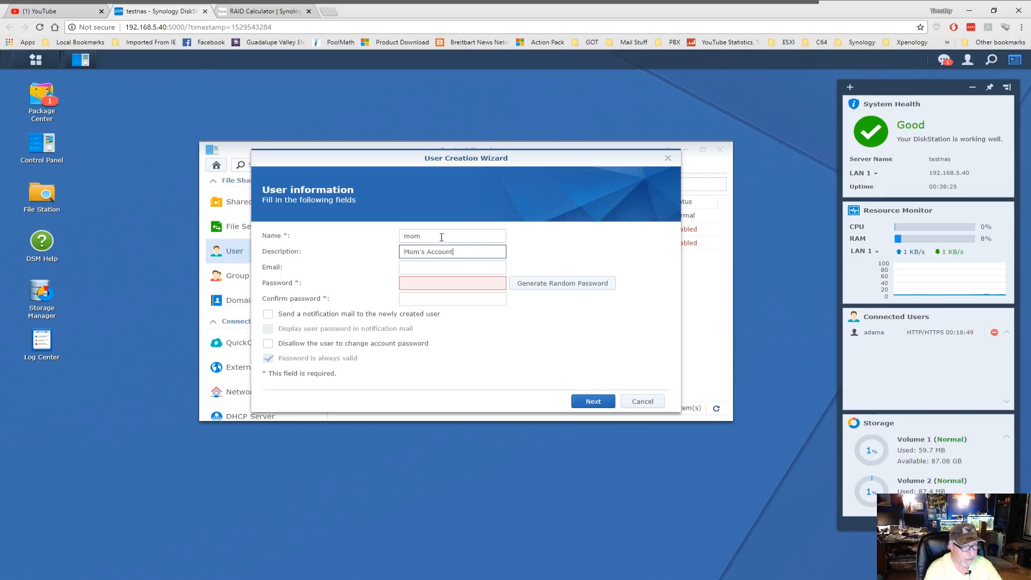
{"action": "key", "text": "Tab"}
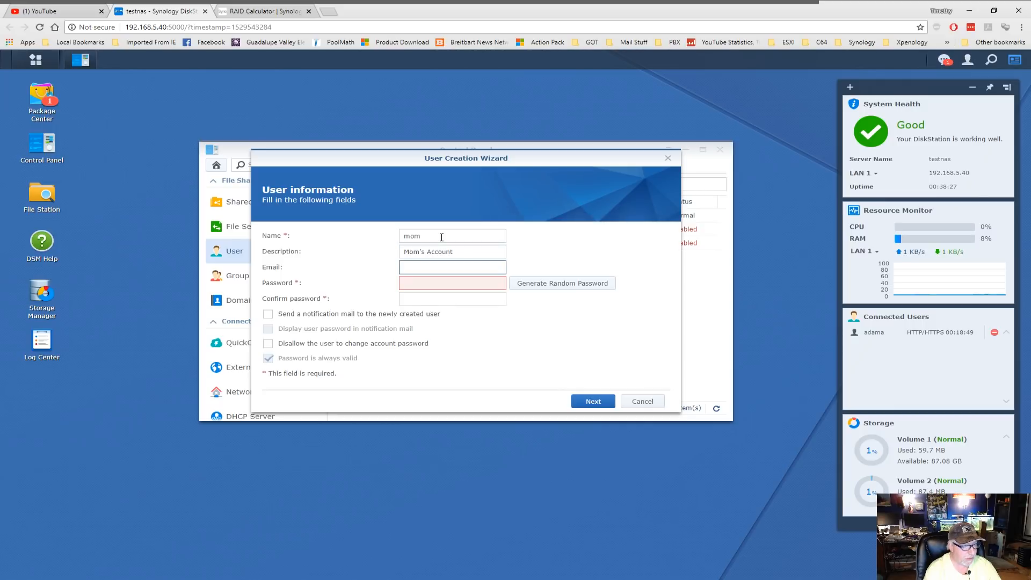
- Enter and confirm the new user's password, leaving the e-mail empty
{"action": "key", "text": "Tab"}
{"action": "type", "text": "********"}
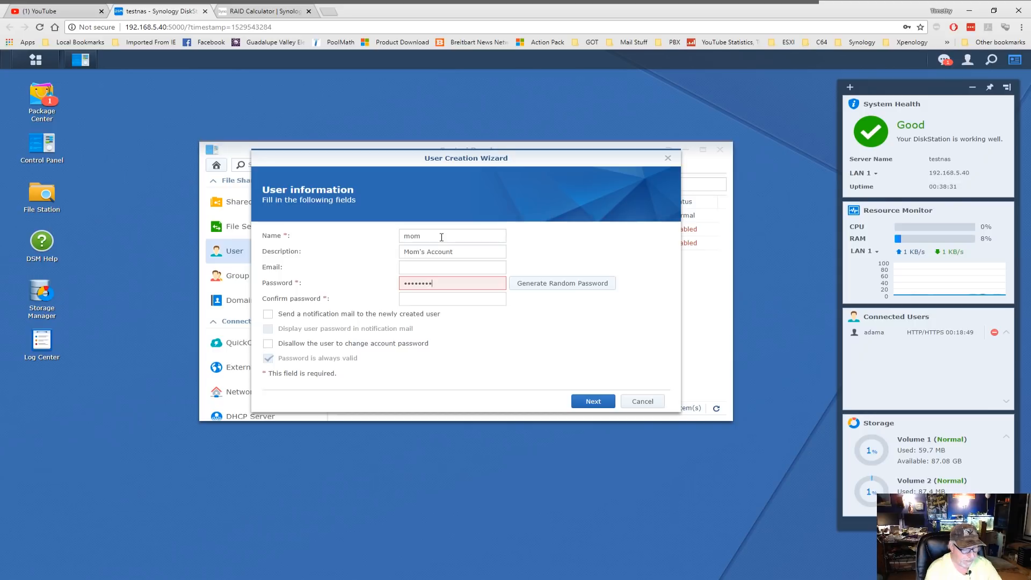
{"action": "key", "text": "Tab"}
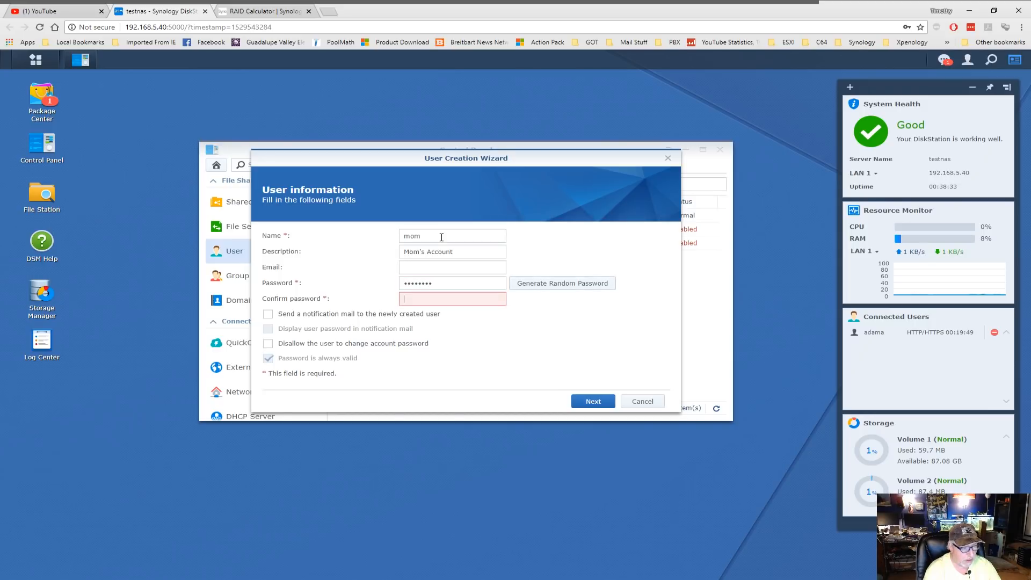
{"action": "type", "text": "********"}
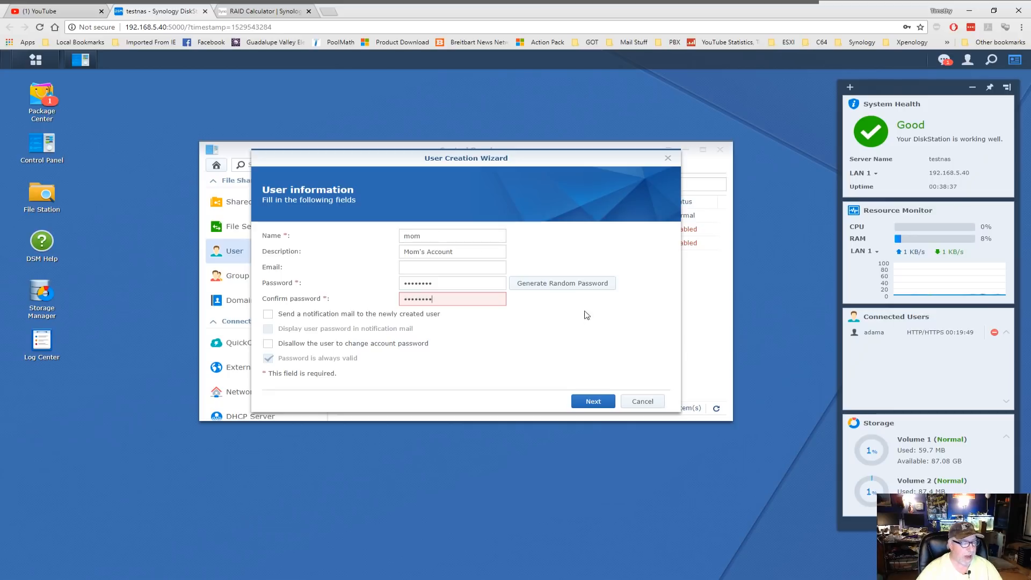
{"action": "left_click", "coordinate": [418, 268]}
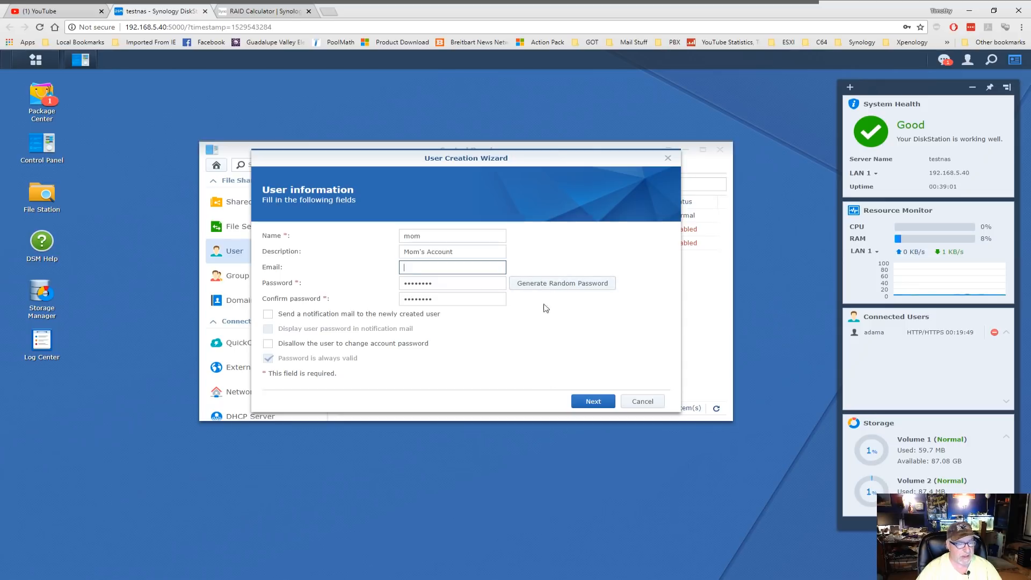
- Keep the users group and no quota, advancing to application permissions
{"action": "left_click", "coordinate": [593, 399]}
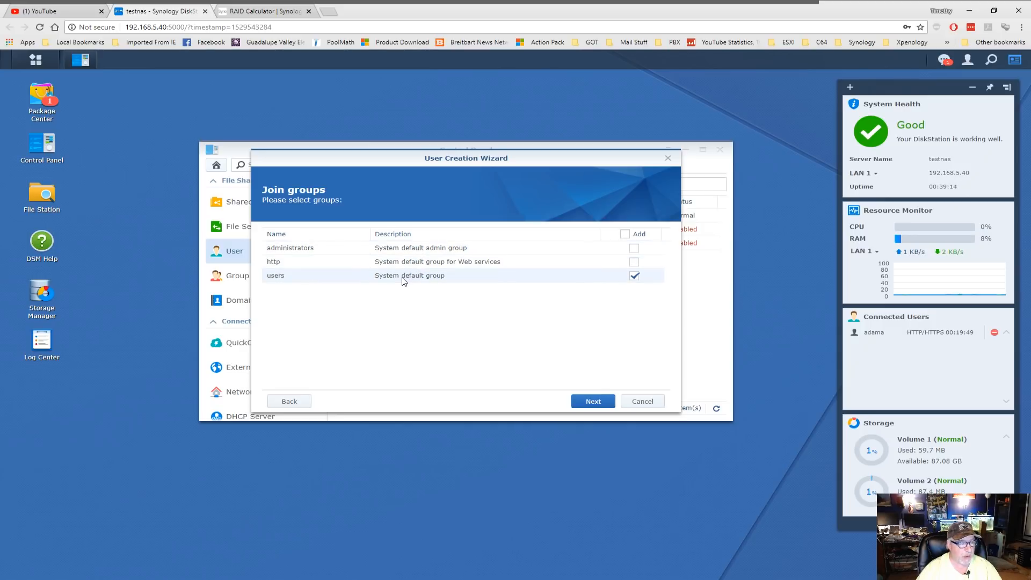
{"action": "left_click", "coordinate": [598, 403]}
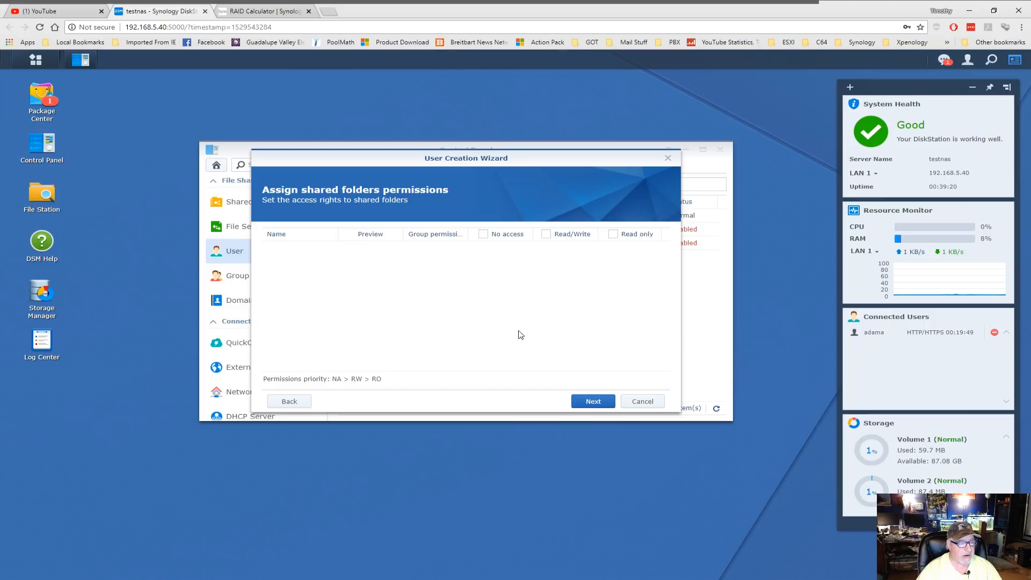
{"action": "left_click", "coordinate": [591, 402]}
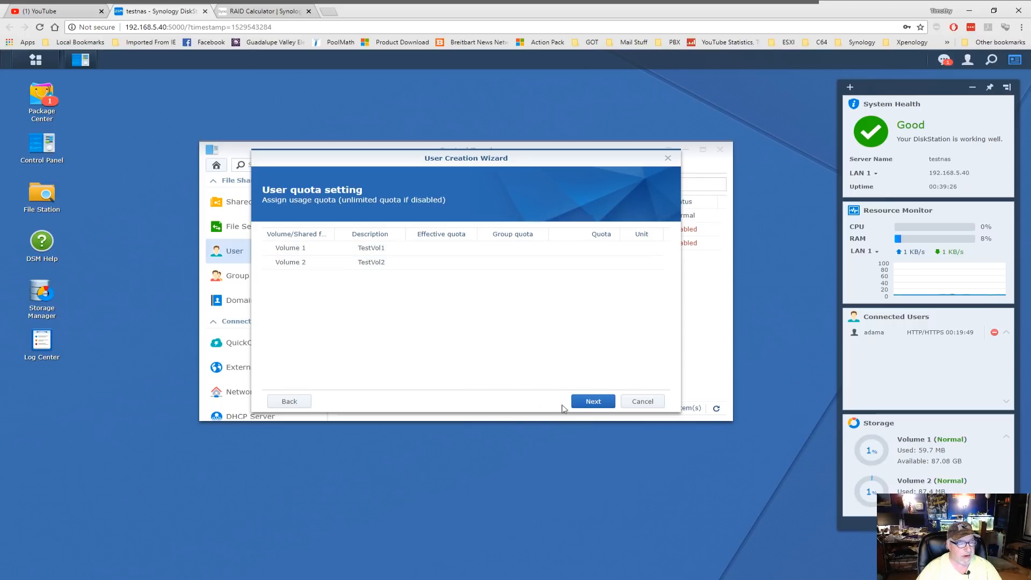
{"action": "left_click", "coordinate": [593, 402]}
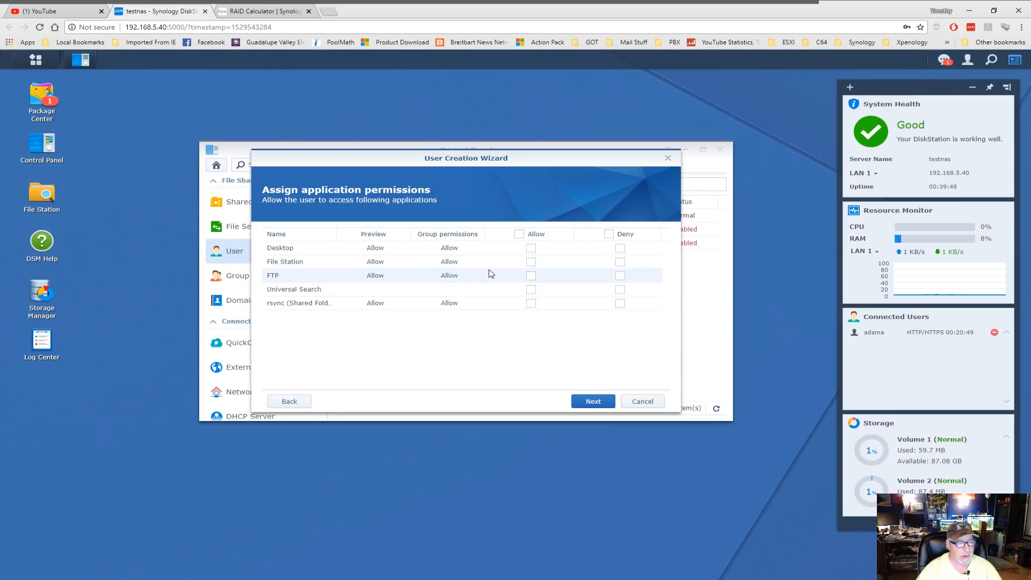
- Allow File Station access, keep default speed limits and apply to create user mom
{"action": "left_click", "coordinate": [531, 262]}
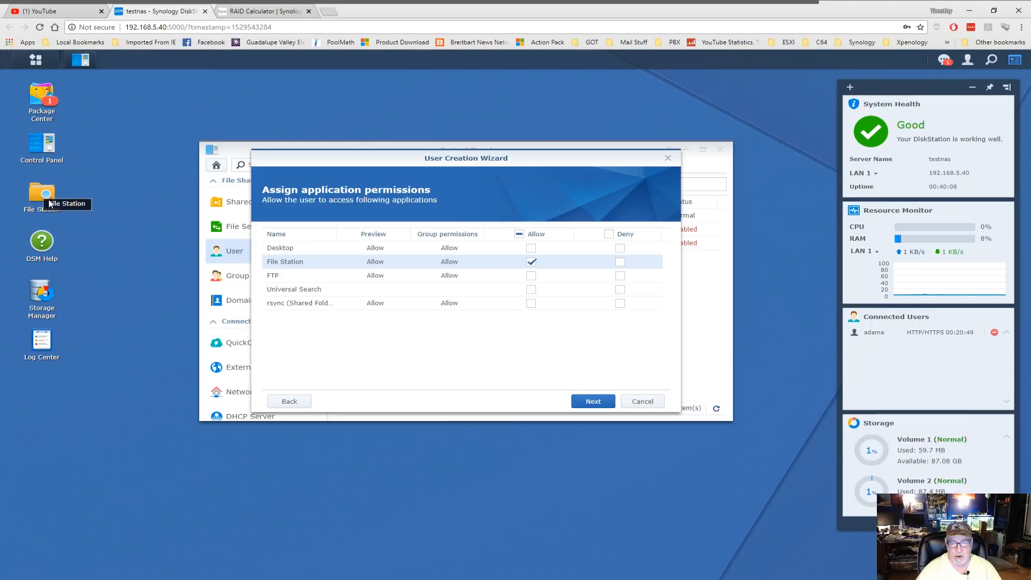
{"action": "left_click", "coordinate": [592, 402]}
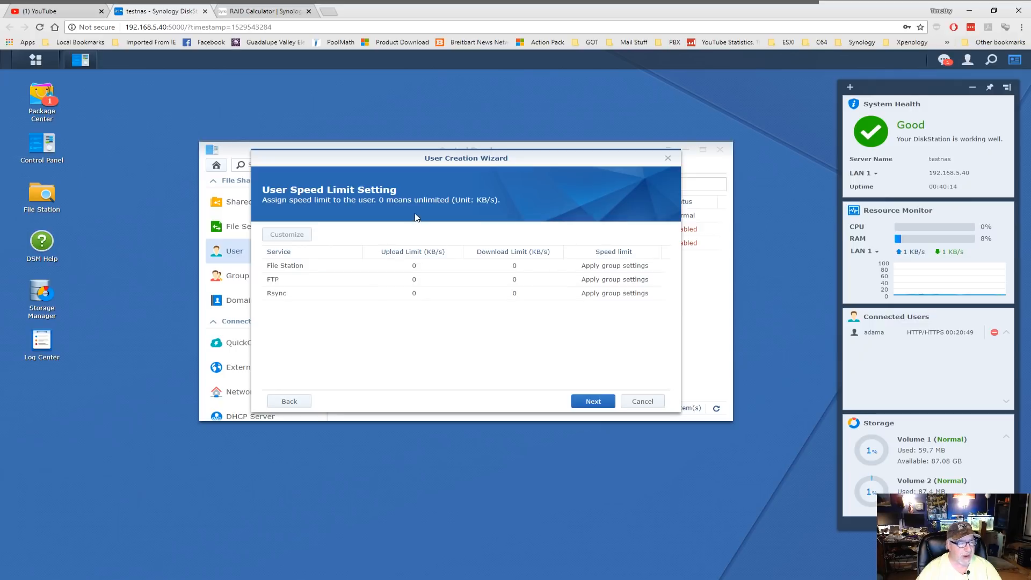
{"action": "left_click", "coordinate": [593, 403]}
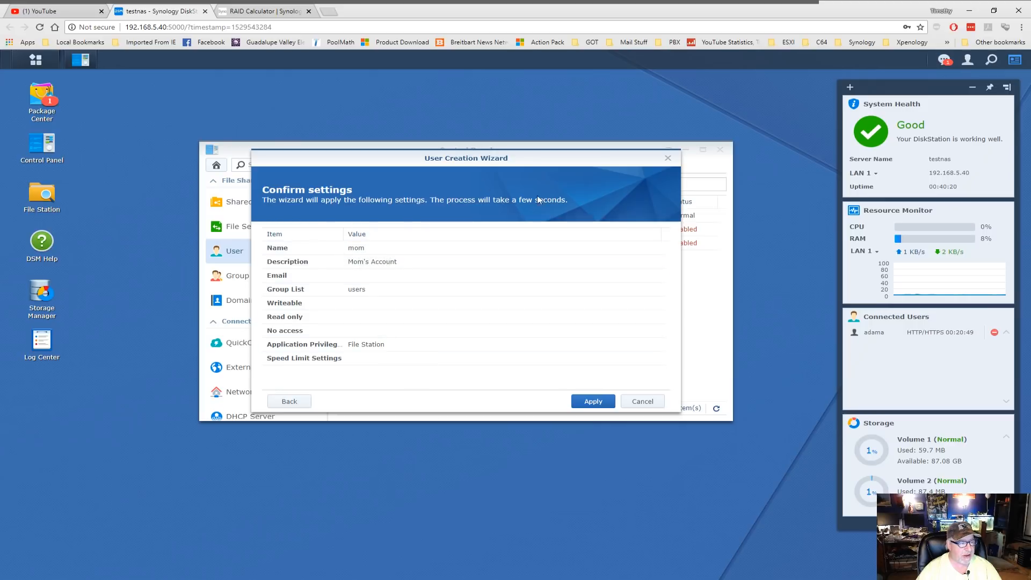
{"action": "left_click", "coordinate": [592, 403]}
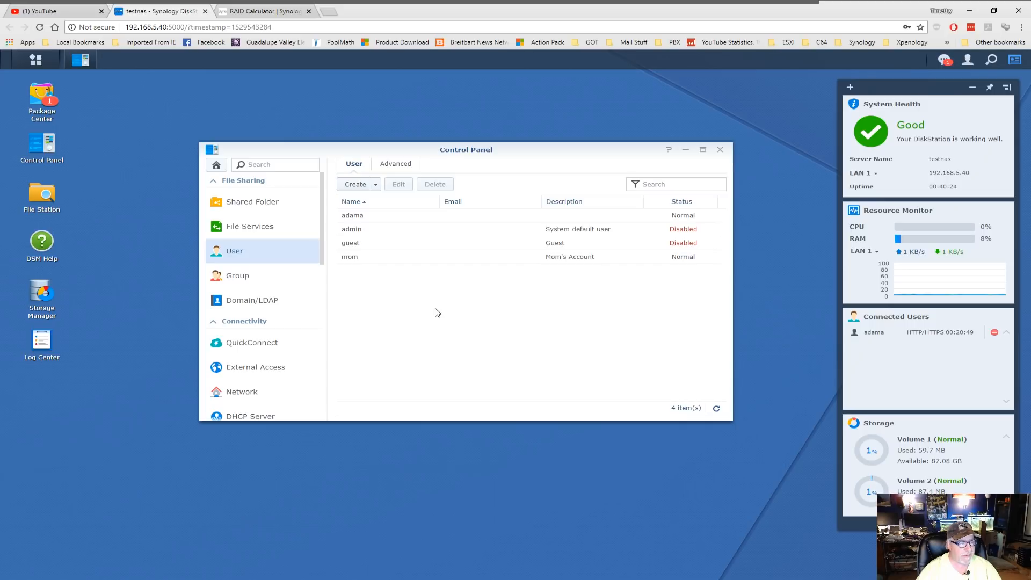
- Start a new user named dad, described as Dad's Account, with its password entered and confirmed
{"action": "left_click", "coordinate": [355, 186]}
{"action": "left_click", "coordinate": [425, 234]}
{"action": "type", "text": "dad"}
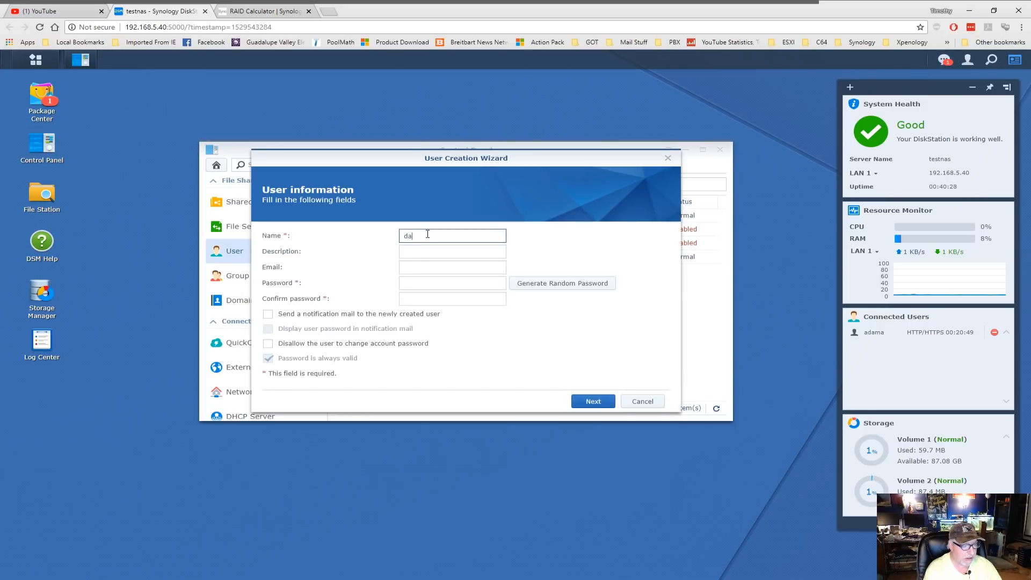
{"action": "key", "text": "Tab"}
{"action": "type", "text": "Dad's Account"}
{"action": "key", "text": "Tab"}
{"action": "key", "text": "Tab"}
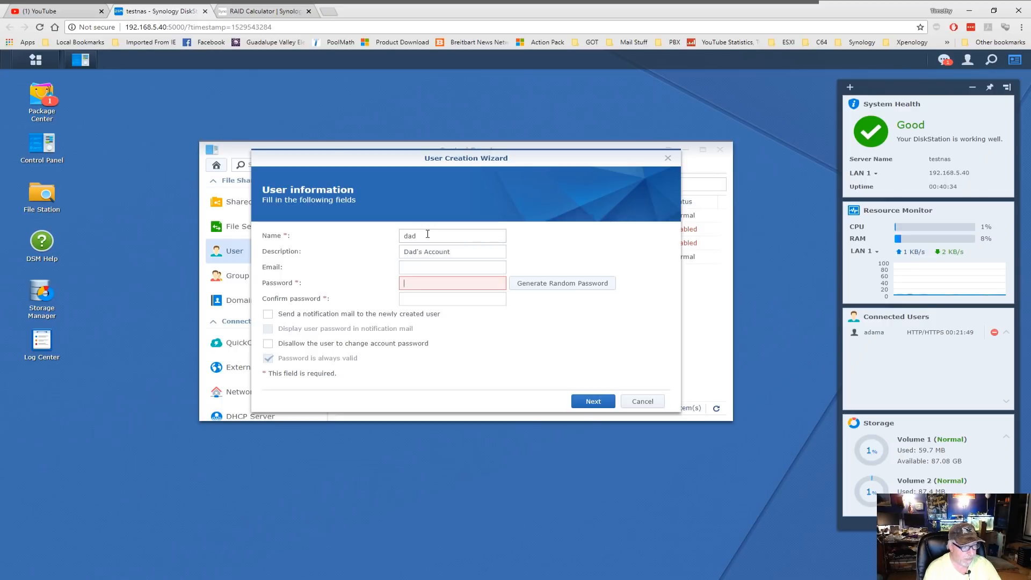
{"action": "type", "text": "••••••••"}
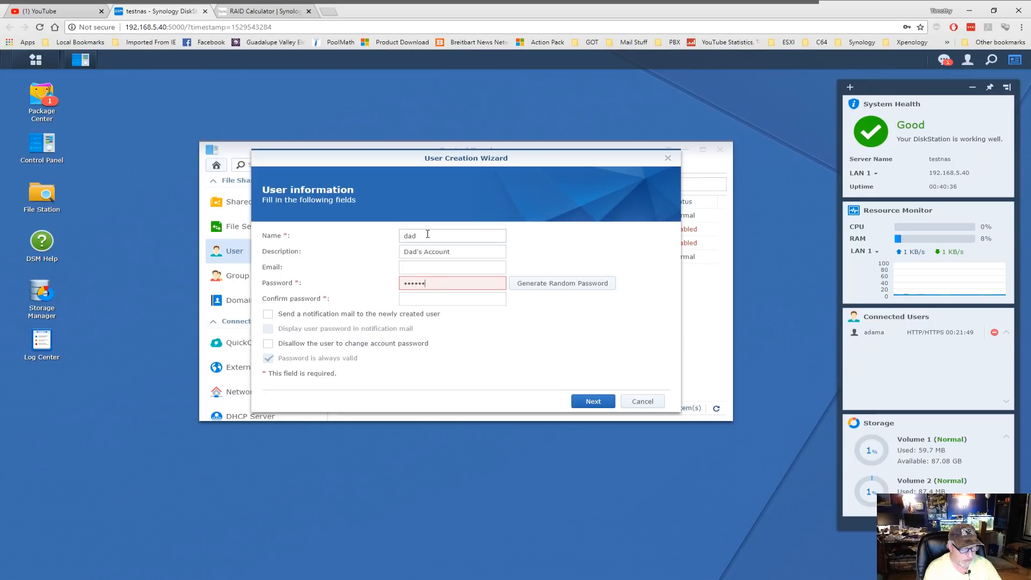
{"action": "key", "text": "Tab"}
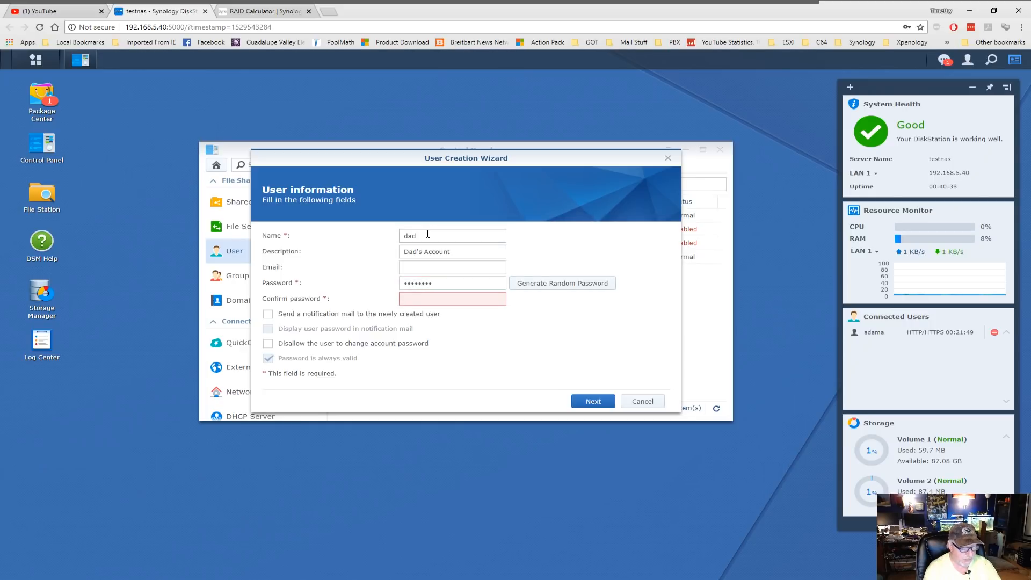
{"action": "type", "text": "••••••••"}
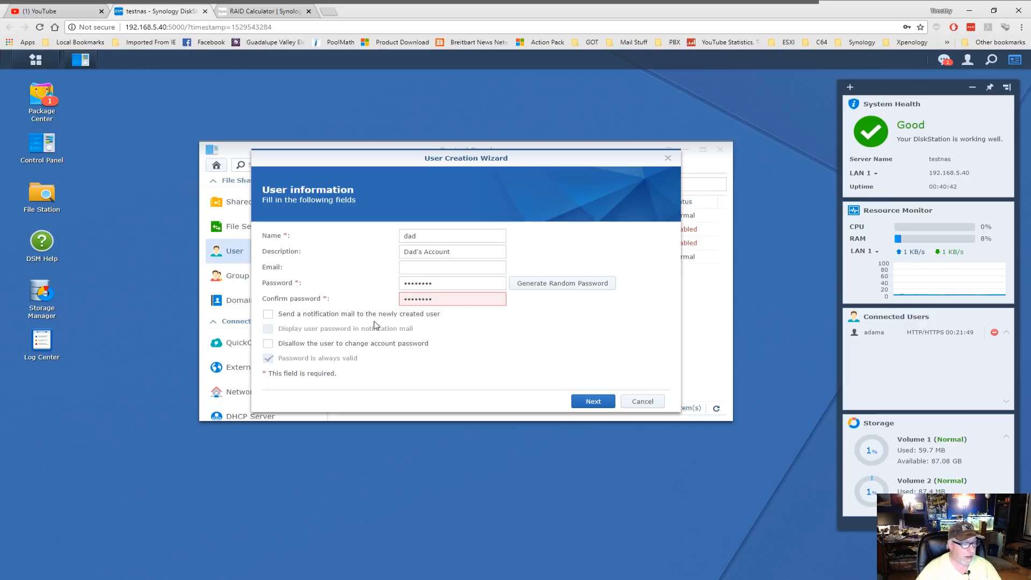
- Add dad to the administrators group, leaving folder permissions and quota unlimited
{"action": "left_click", "coordinate": [591, 402]}
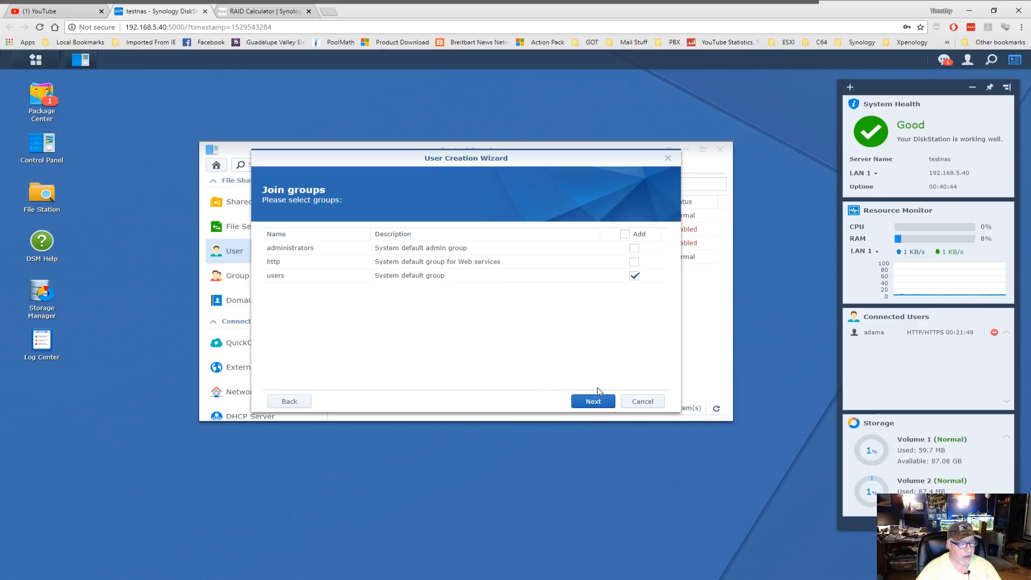
{"action": "left_click", "coordinate": [634, 248]}
{"action": "left_click", "coordinate": [949, 126]}
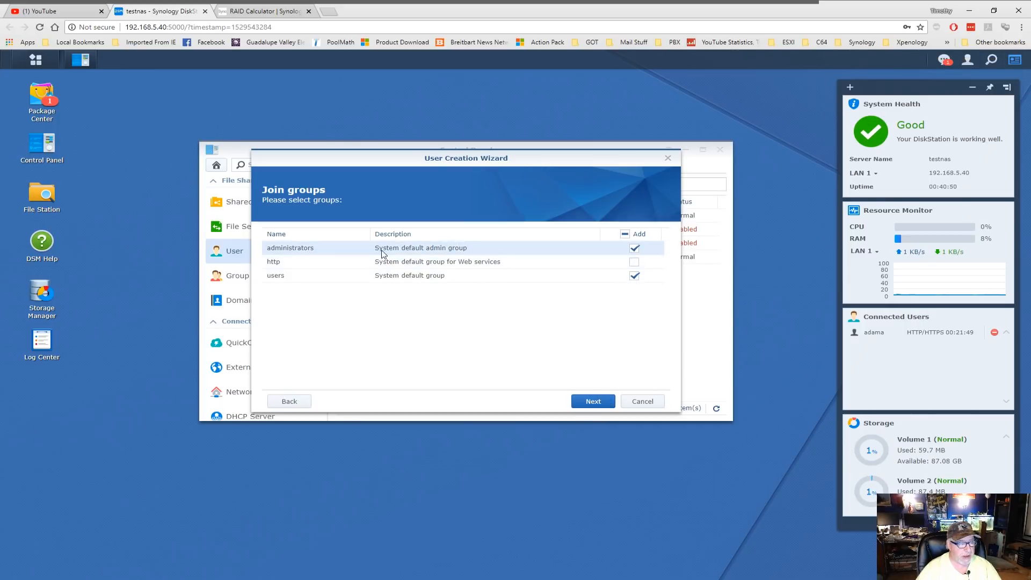
{"action": "left_click", "coordinate": [594, 402]}
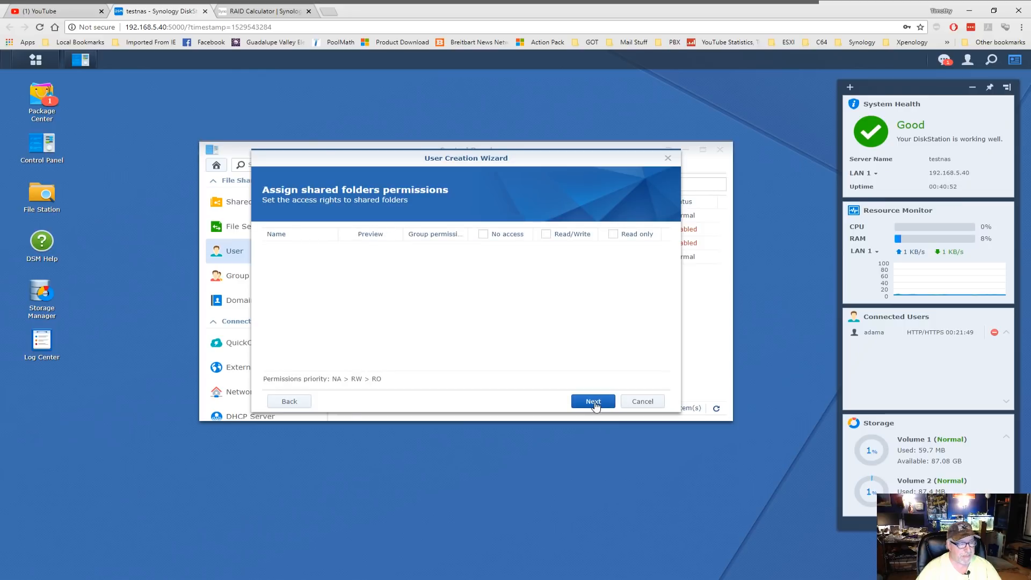
{"action": "left_click", "coordinate": [594, 403]}
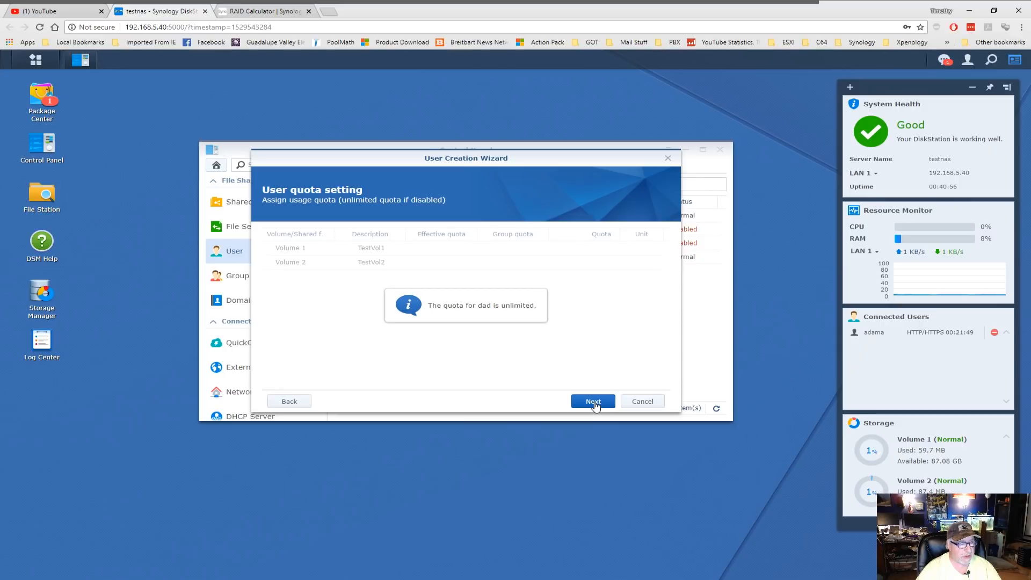
{"action": "left_click", "coordinate": [594, 403]}
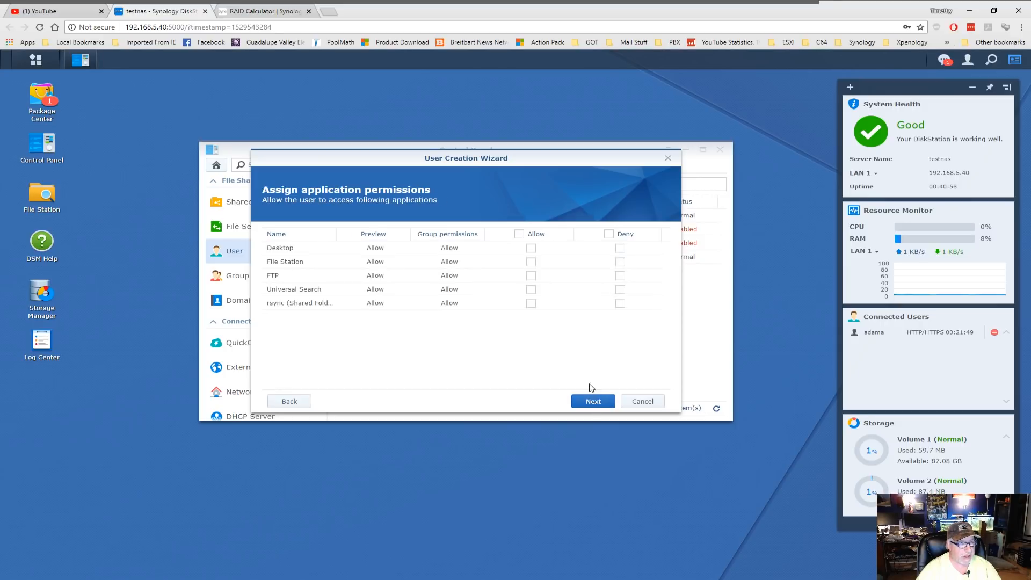
- Allow dad Desktop, File Station and Universal Search, keep default speed limits, and create the account
{"action": "left_click", "coordinate": [531, 248]}
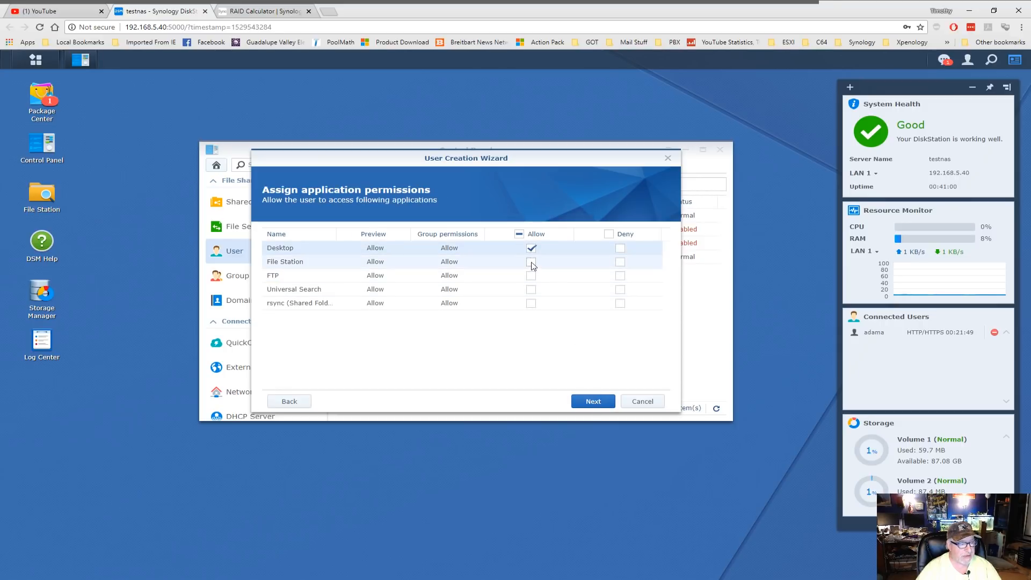
{"action": "left_click", "coordinate": [531, 263]}
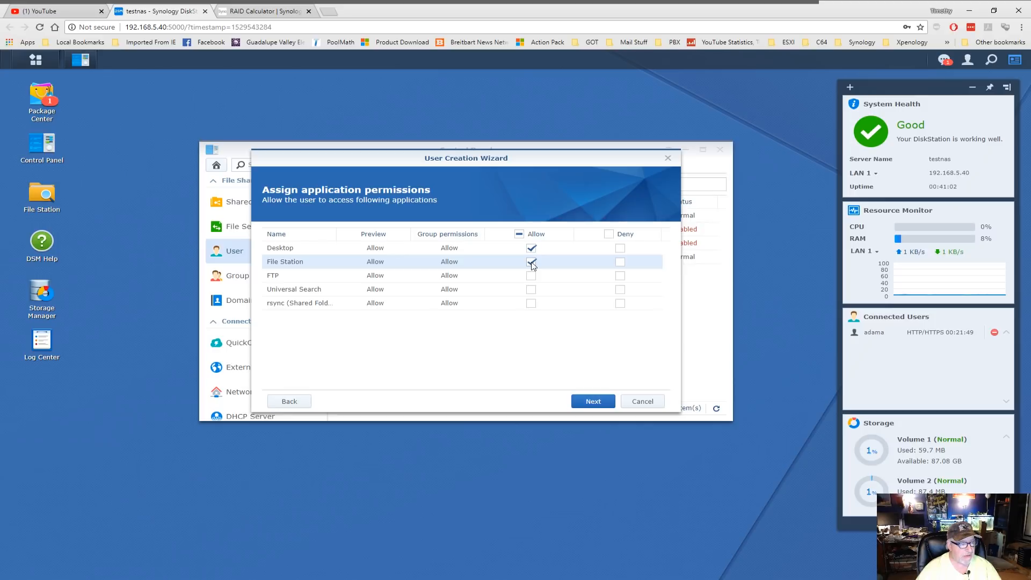
{"action": "left_click", "coordinate": [531, 290]}
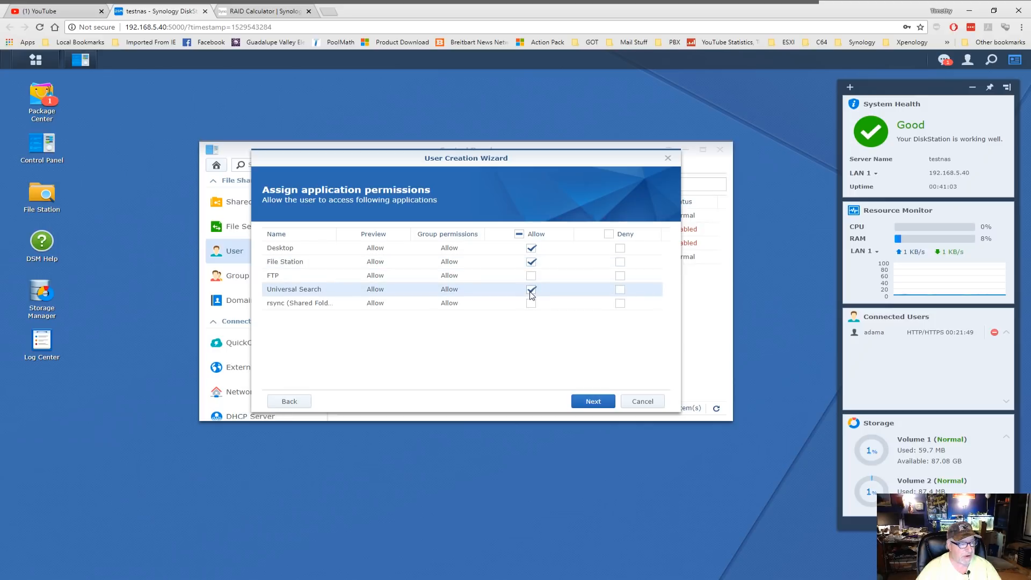
{"action": "left_click", "coordinate": [594, 402]}
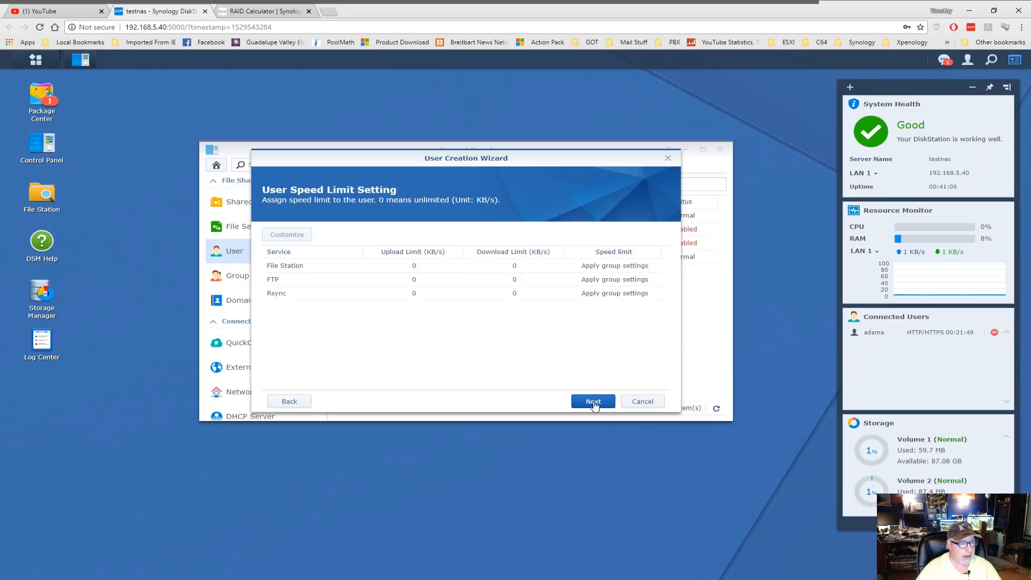
{"action": "left_click", "coordinate": [593, 403]}
{"action": "left_click", "coordinate": [593, 402]}
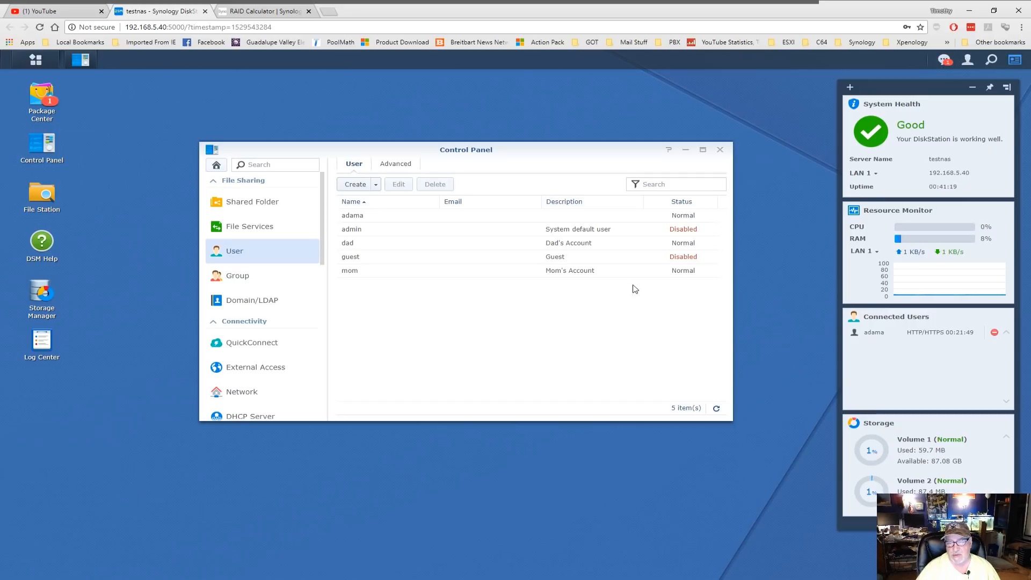
- Go to the Shared Folder page of Control Panel and bring up its Create menu
{"action": "left_click", "coordinate": [239, 206]}
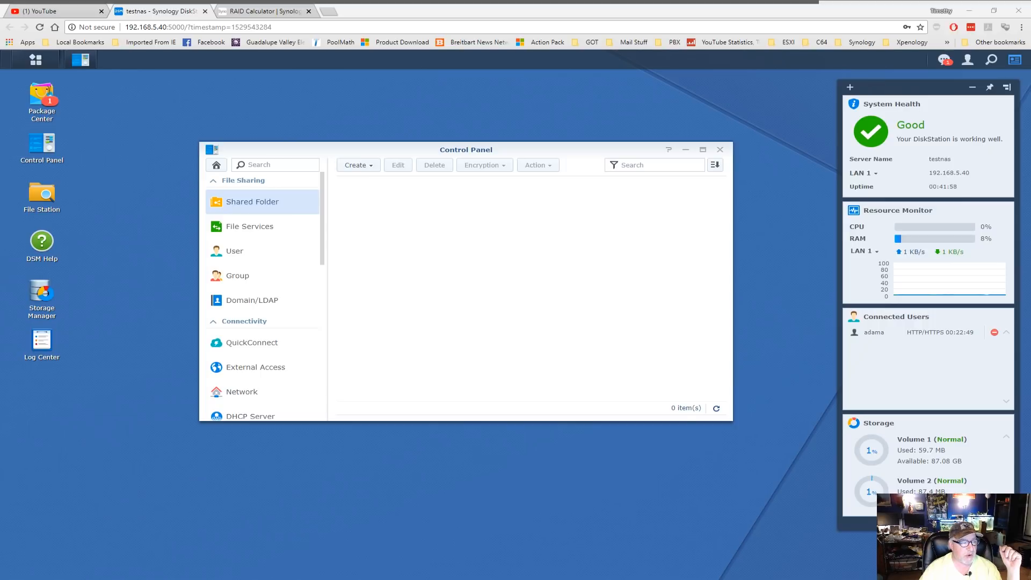
{"action": "left_click", "coordinate": [369, 166]}
- Begin a shared folder named photos, described as Family Photos, and list the available volumes
{"action": "left_click", "coordinate": [372, 185]}
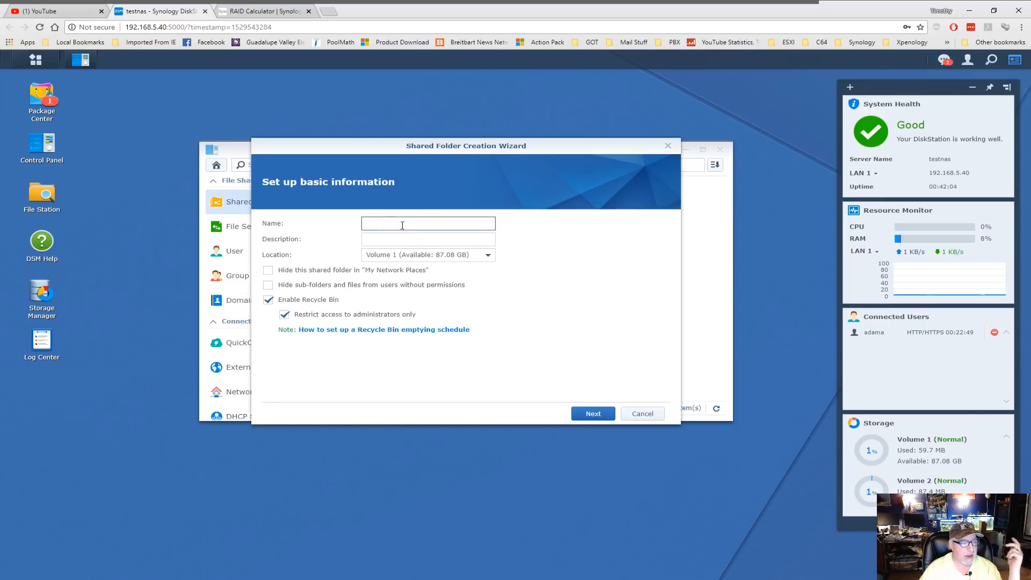
{"action": "type", "text": "photod"}
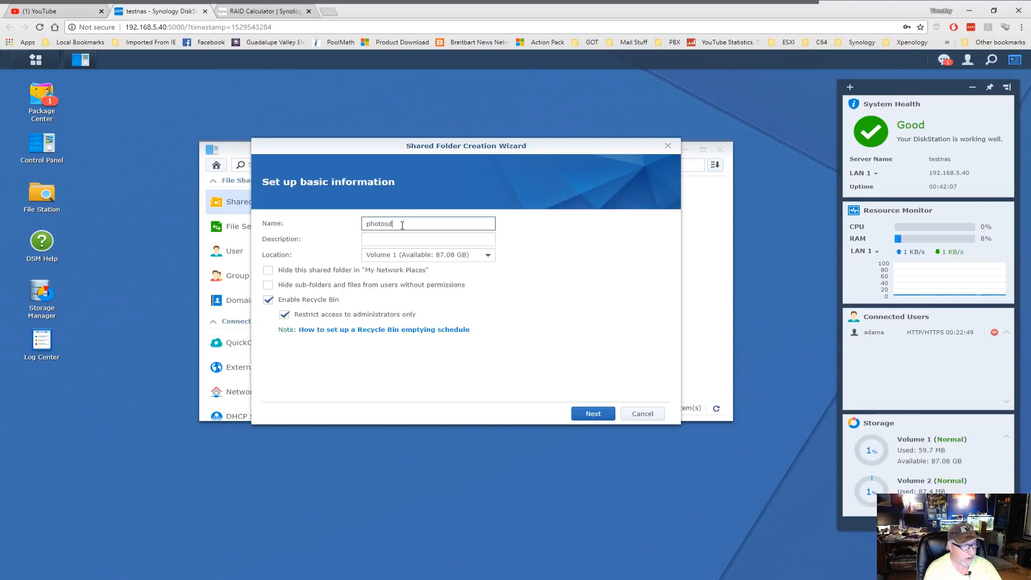
{"action": "key", "text": "BackSpace"}
{"action": "key", "text": "Tab"}
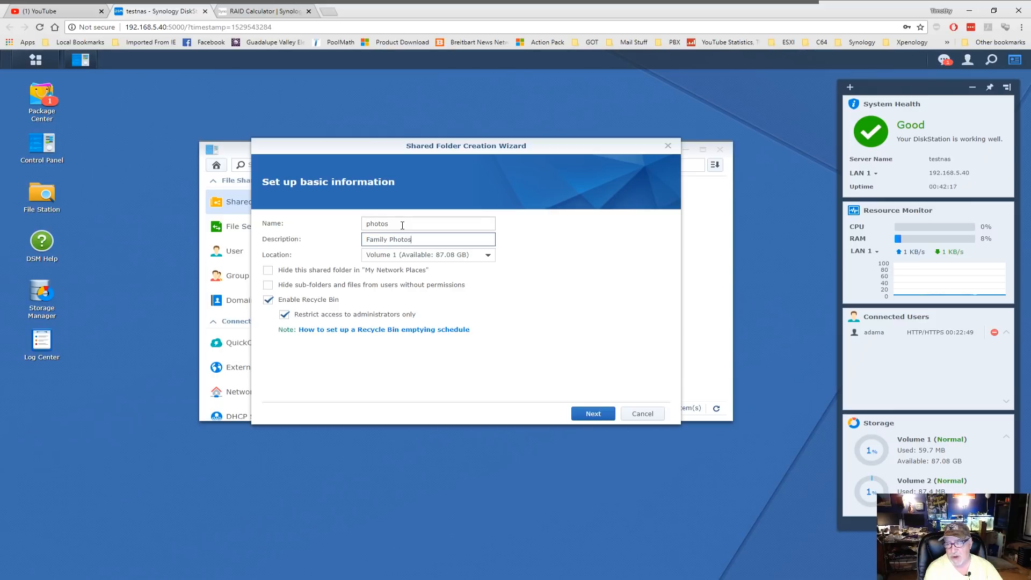
{"action": "left_click", "coordinate": [492, 257]}
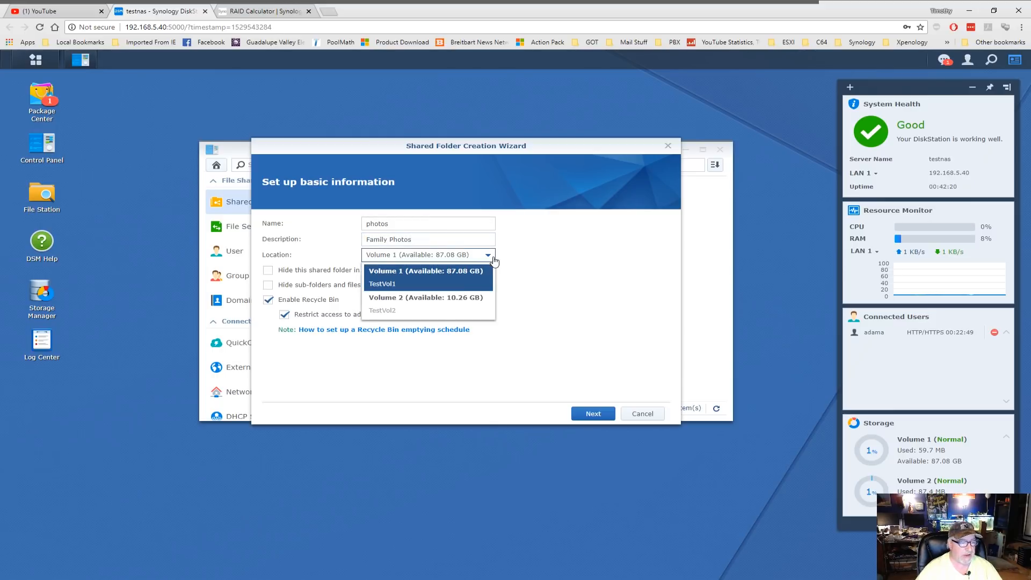
- Place the photos folder on Volume 2 and continue to the encryption step
{"action": "left_click", "coordinate": [466, 305]}
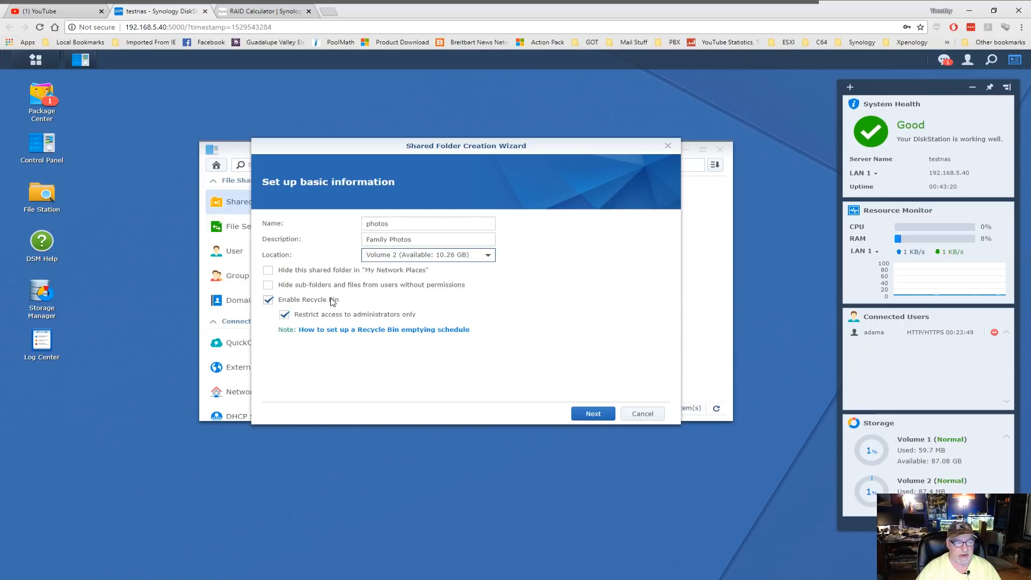
{"action": "left_click", "coordinate": [591, 414]}
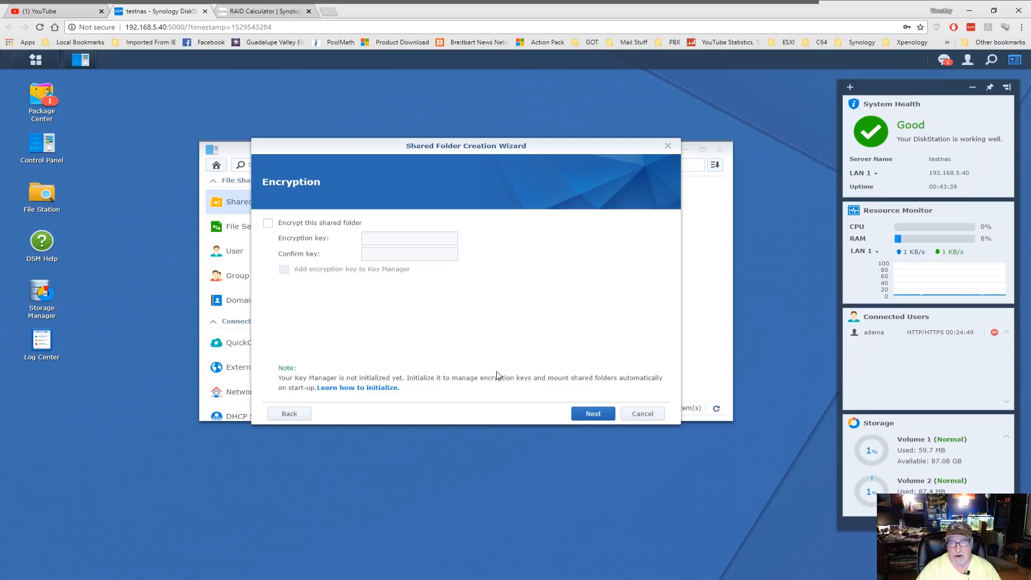
- Leave photos unencrypted, enable data checksum, and set a 5 GB quota
{"action": "left_click", "coordinate": [594, 414]}
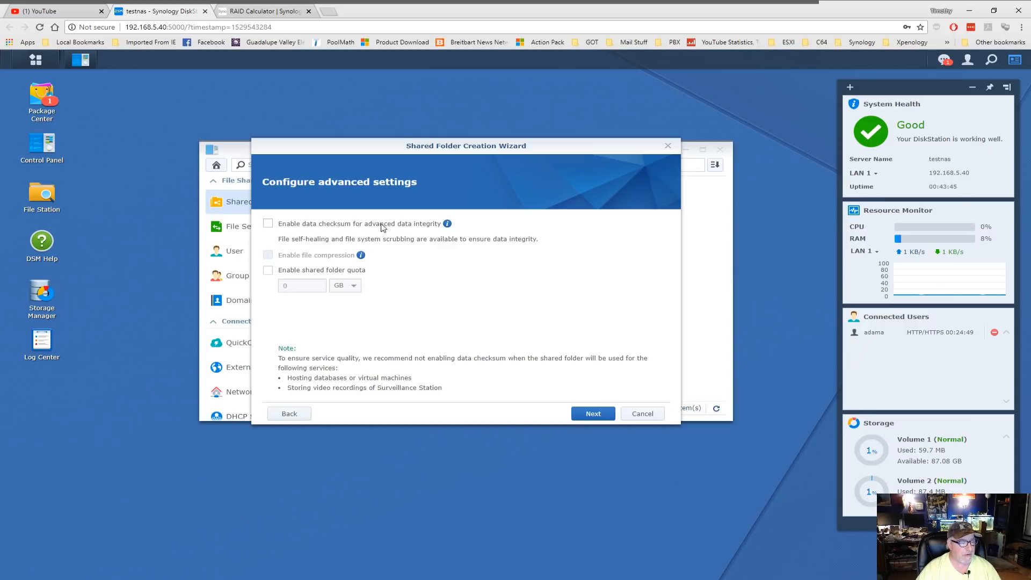
{"action": "mouse_move", "coordinate": [449, 225]}
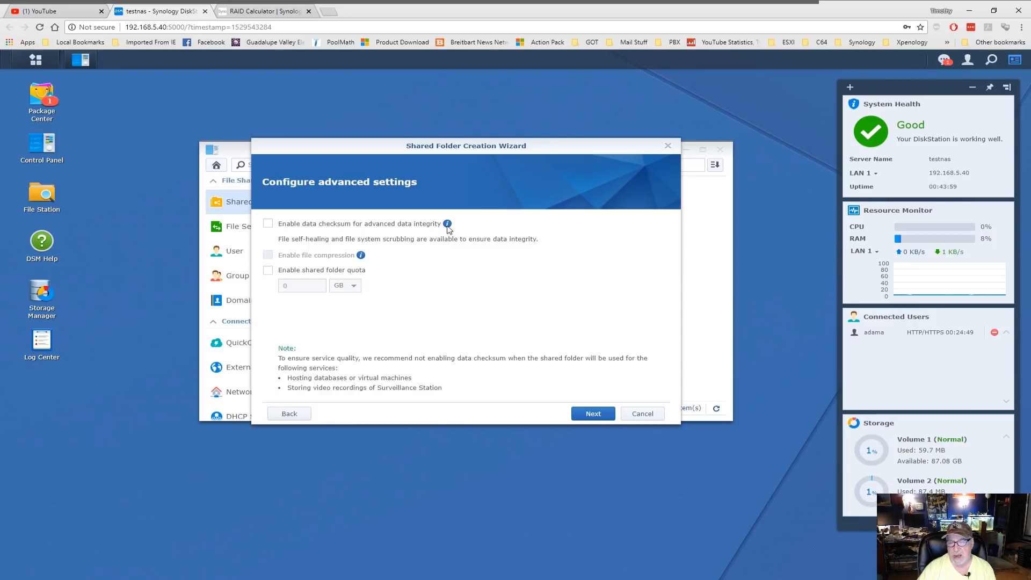
{"action": "left_click", "coordinate": [268, 224]}
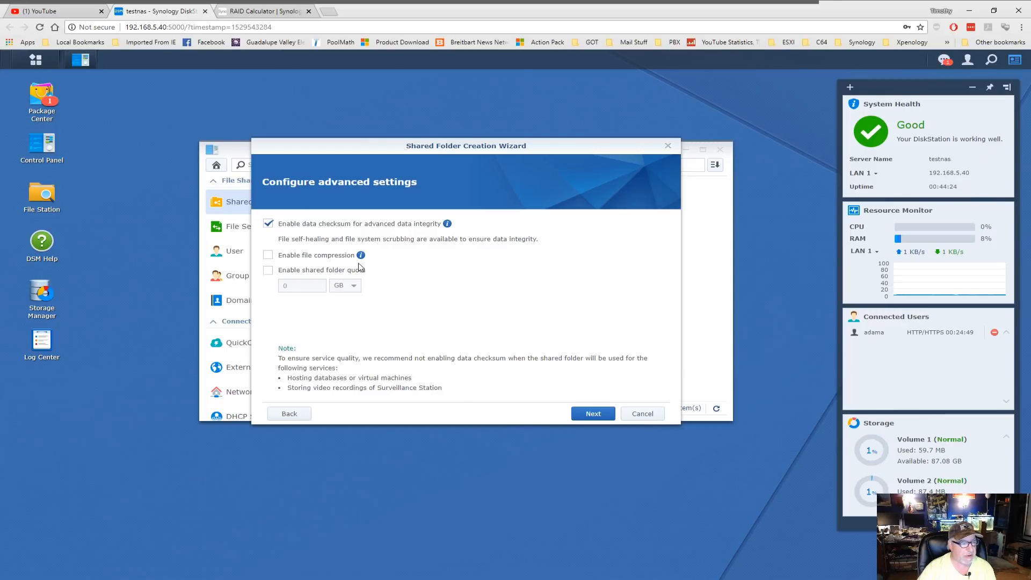
{"action": "left_click", "coordinate": [279, 287]}
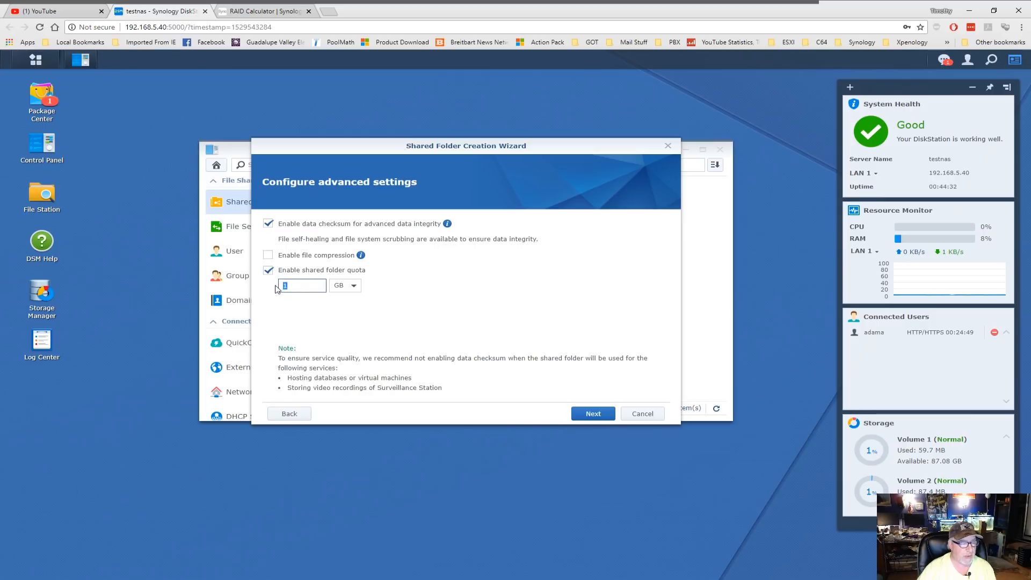
{"action": "type", "text": "5"}
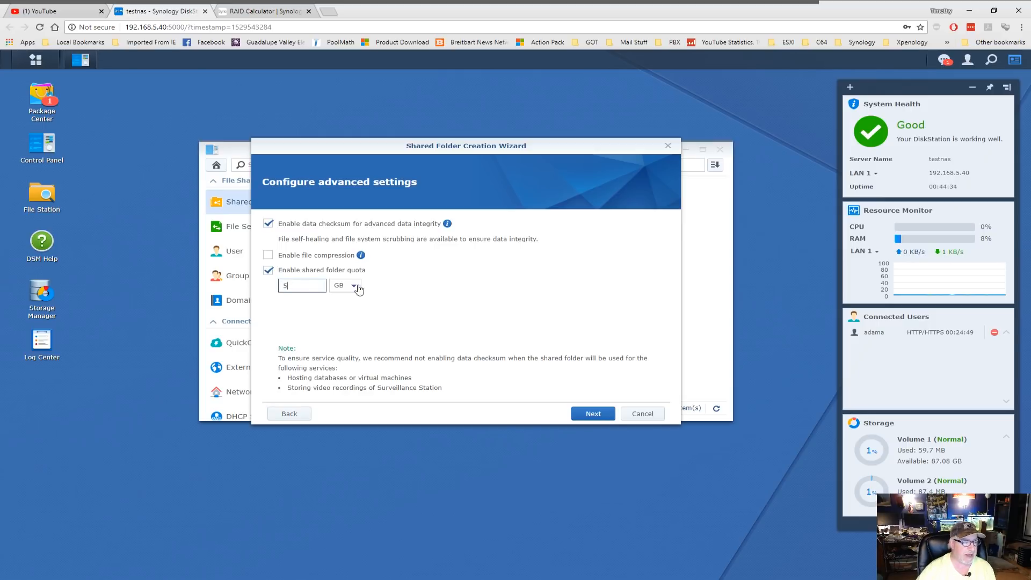
{"action": "left_click", "coordinate": [595, 415]}
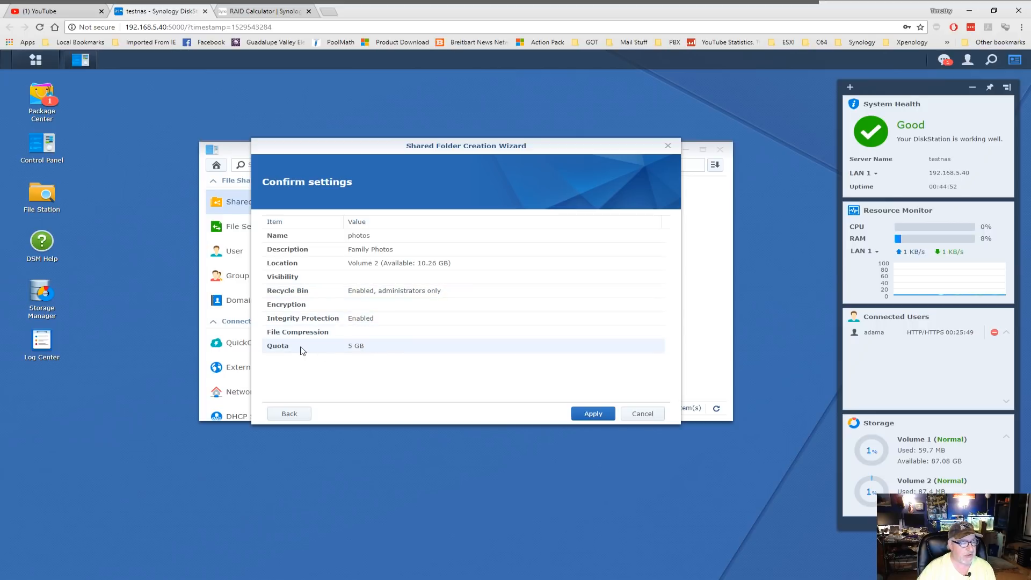
- Create the photos folder with read/write access for dad and read-only for mom
{"action": "left_click", "coordinate": [593, 414]}
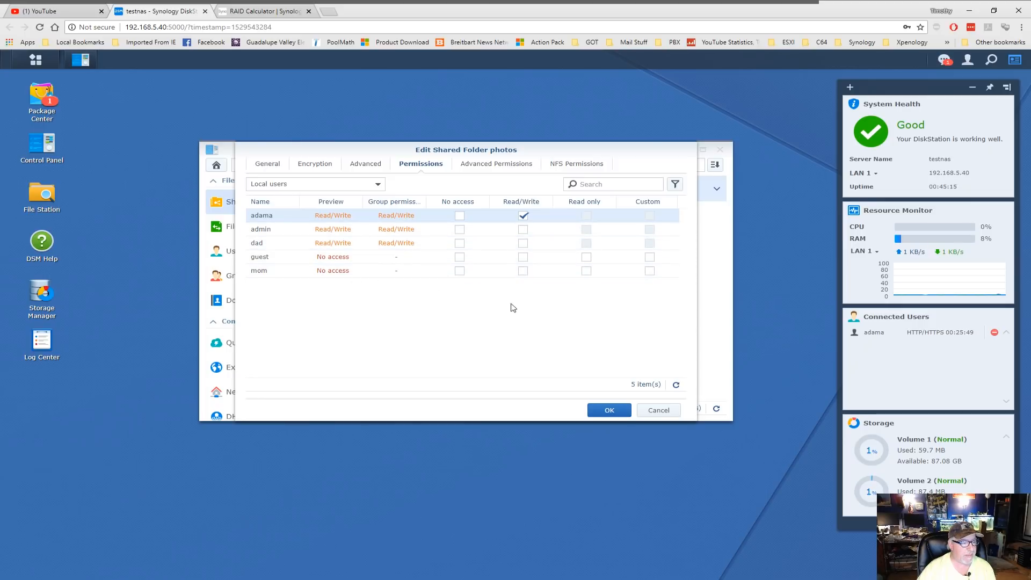
{"action": "left_click", "coordinate": [523, 245]}
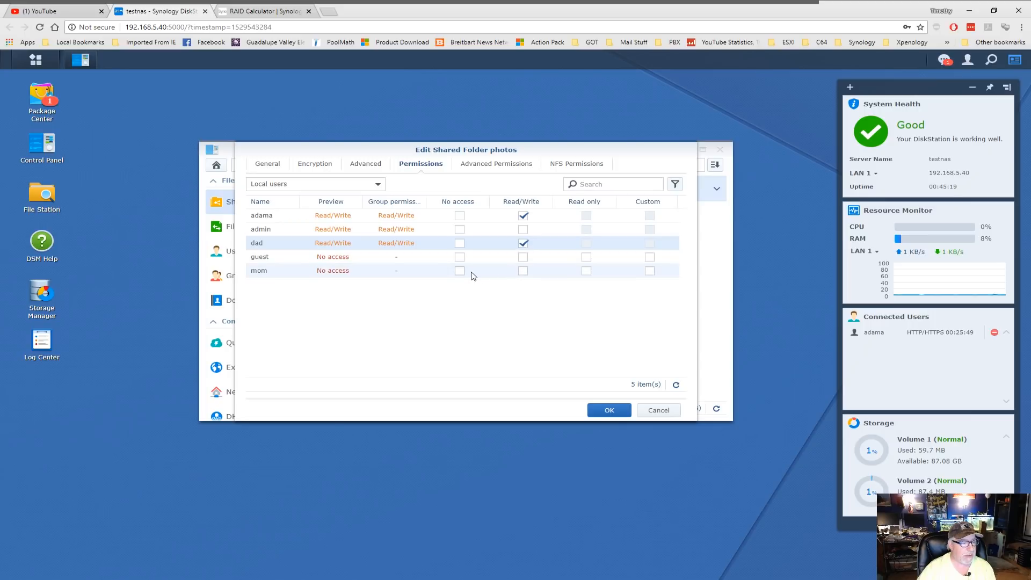
{"action": "left_click", "coordinate": [586, 271]}
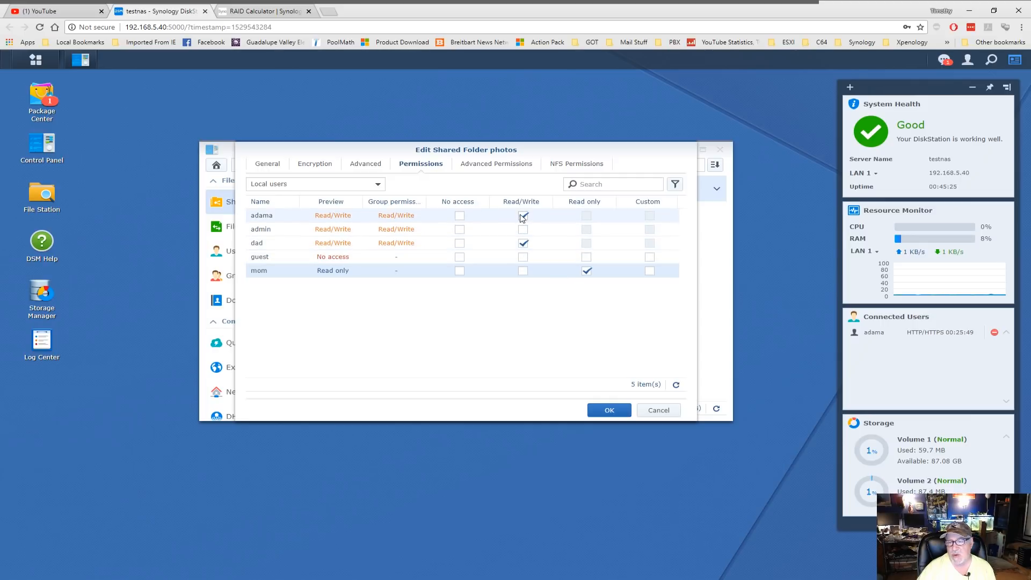
{"action": "left_click", "coordinate": [603, 411]}
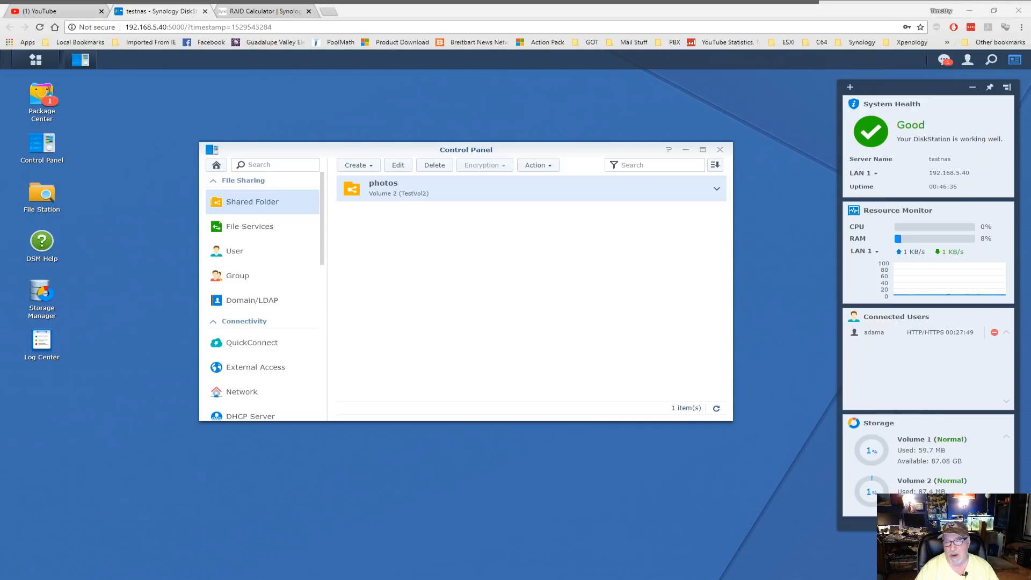
- Begin a shared folder named movies, described as Shared Movies, on Volume 1
{"action": "left_click", "coordinate": [357, 165]}
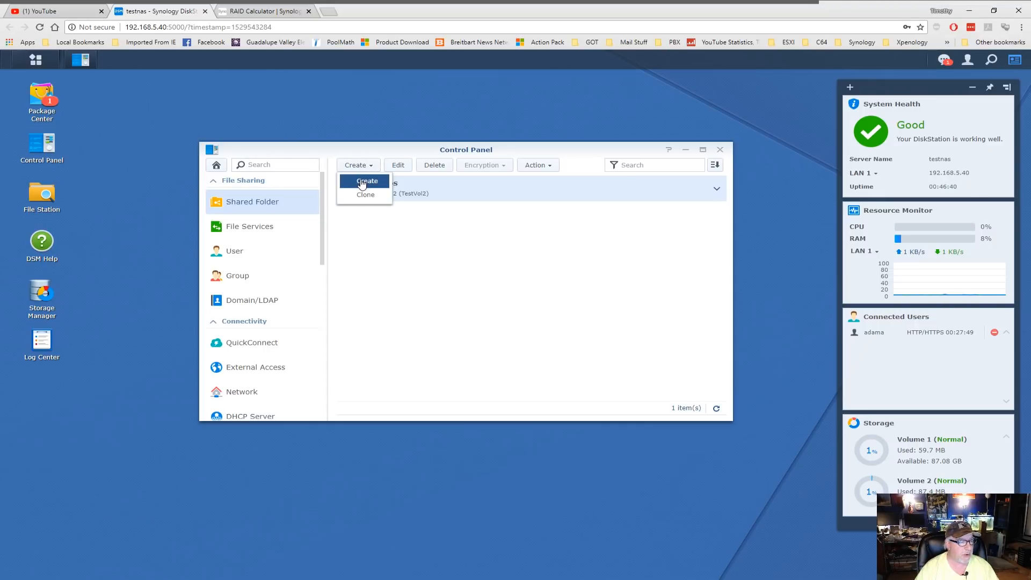
{"action": "left_click", "coordinate": [363, 183]}
{"action": "left_click", "coordinate": [396, 224]}
{"action": "type", "text": "movies"}
{"action": "key", "text": "Tab"}
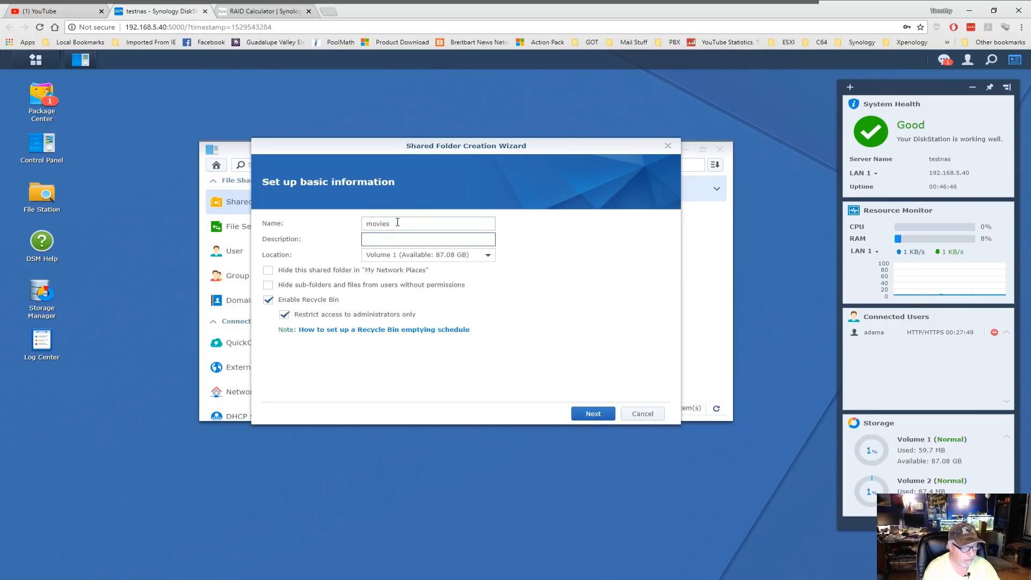
{"action": "type", "text": "Shared Movies"}
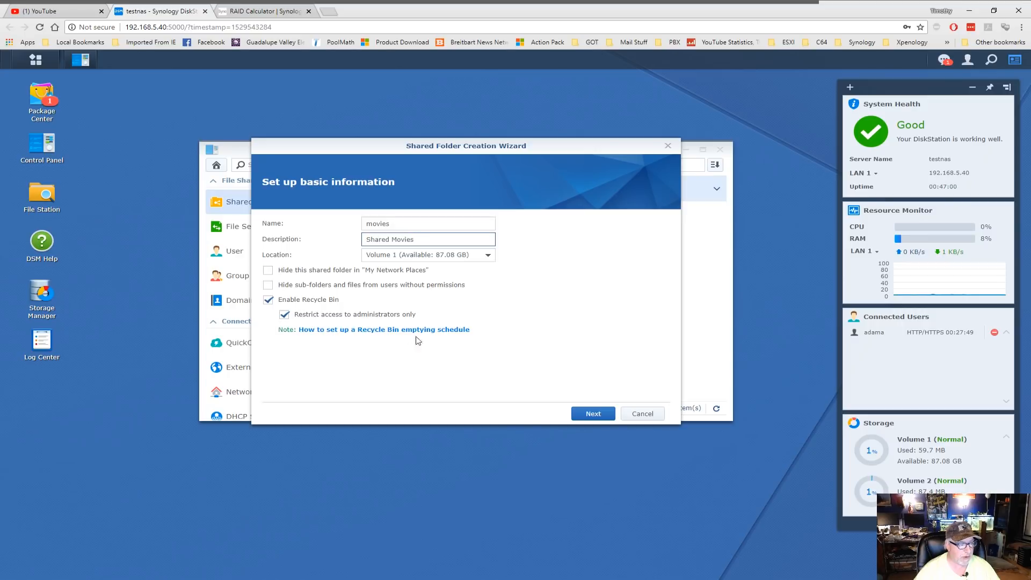
- Skip encryption and give the movies folder a 50 GB quota
{"action": "left_click", "coordinate": [593, 415]}
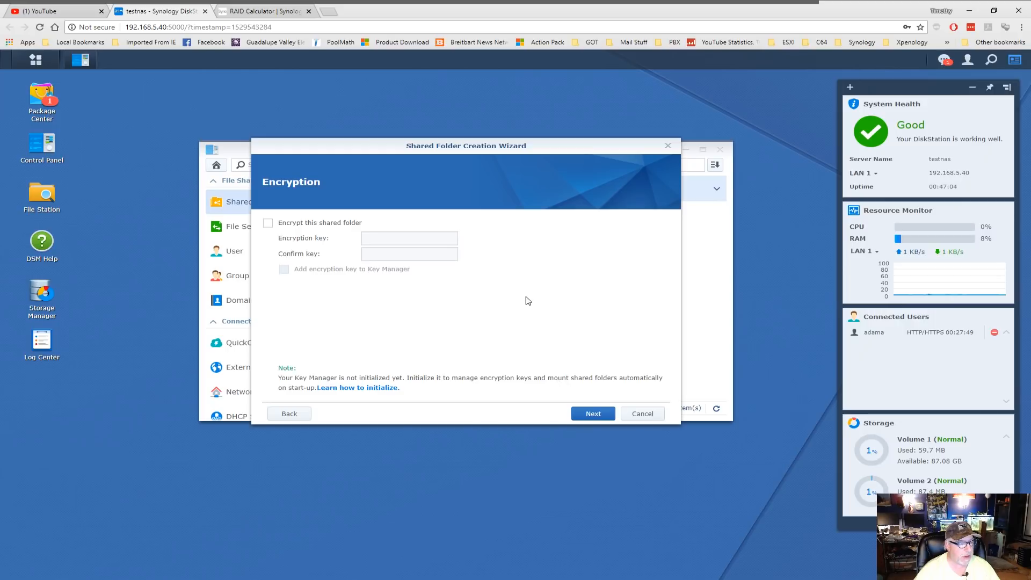
{"action": "left_click", "coordinate": [594, 414]}
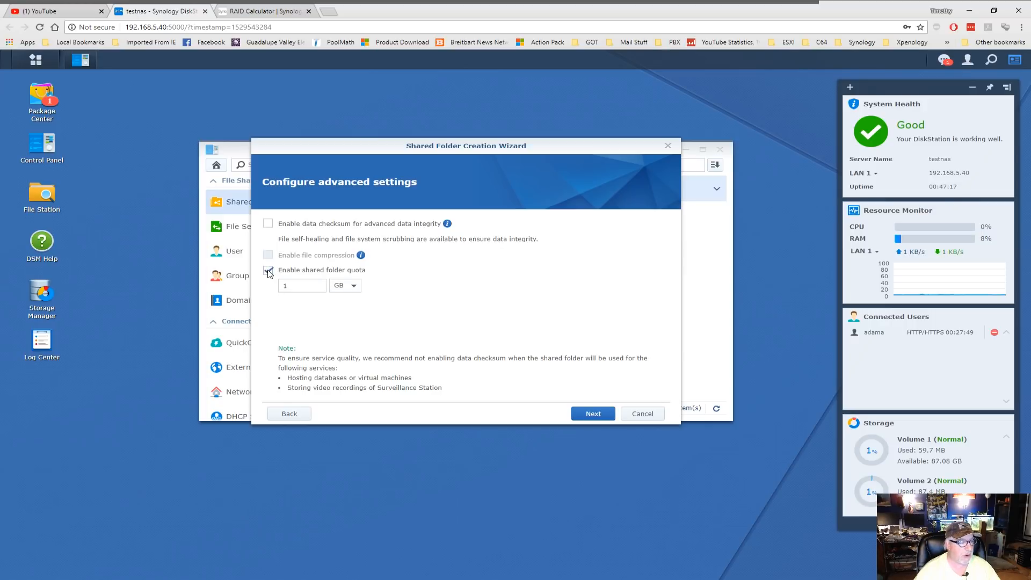
{"action": "left_click", "coordinate": [285, 286]}
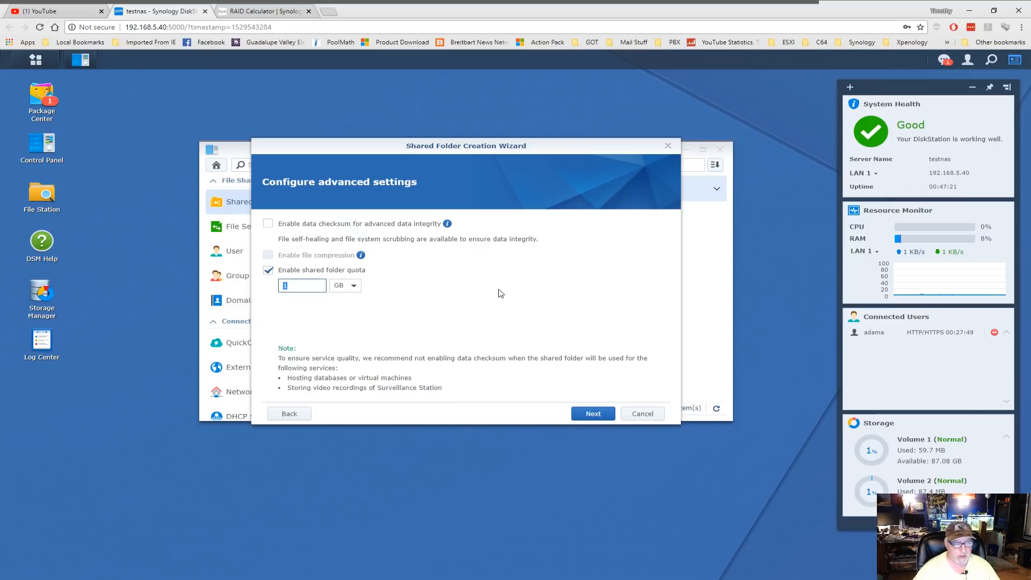
{"action": "type", "text": "50"}
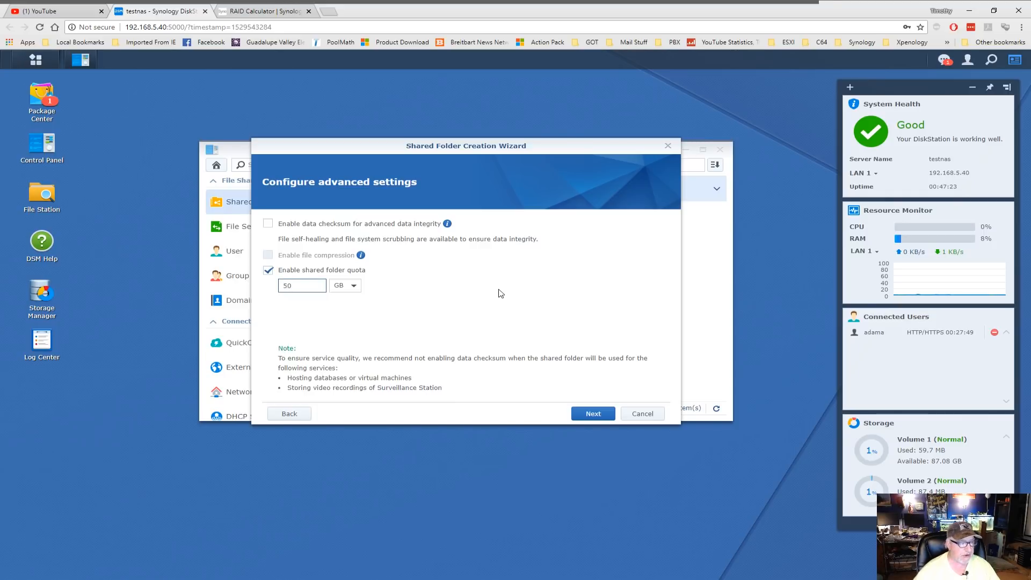
{"action": "left_click", "coordinate": [594, 415]}
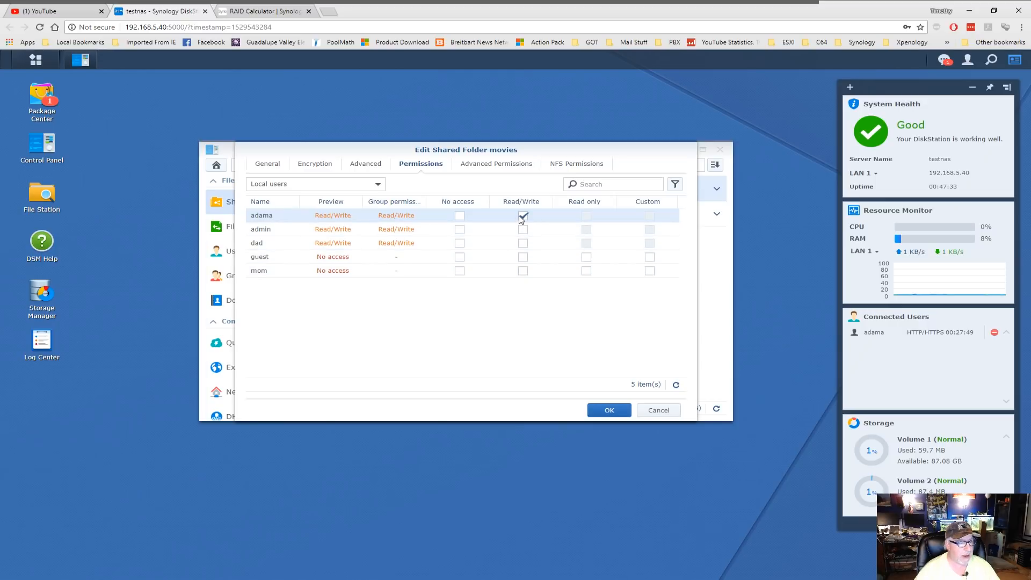
- Create movies with read/write access for dad and read-only for mom
{"action": "left_click", "coordinate": [523, 243]}
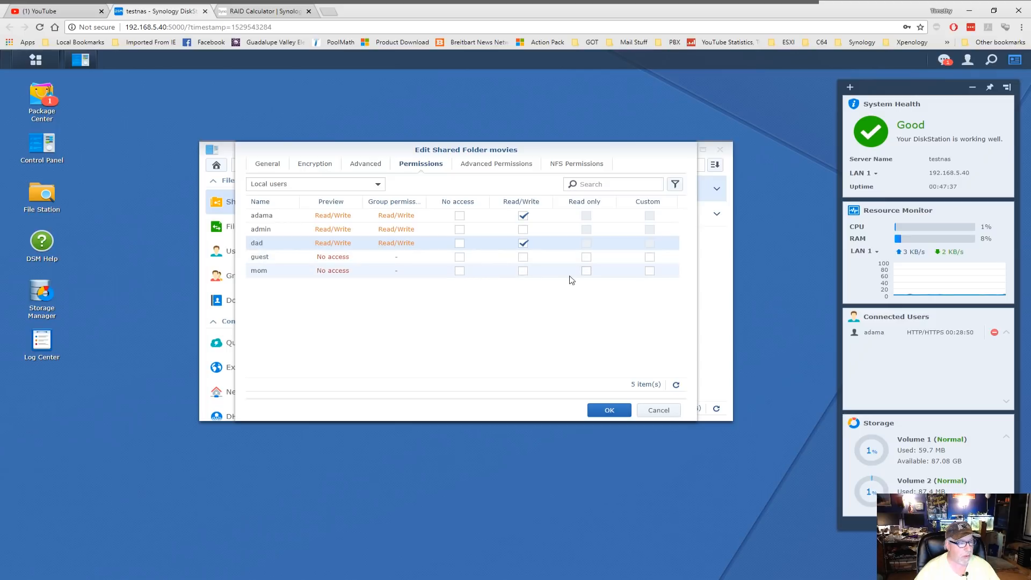
{"action": "left_click", "coordinate": [587, 271]}
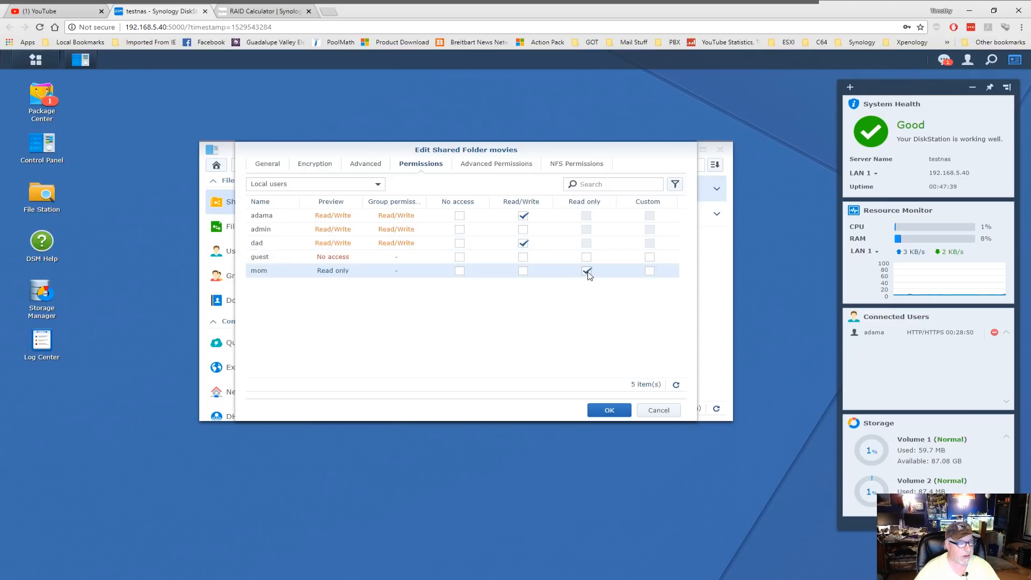
{"action": "left_click", "coordinate": [610, 411]}
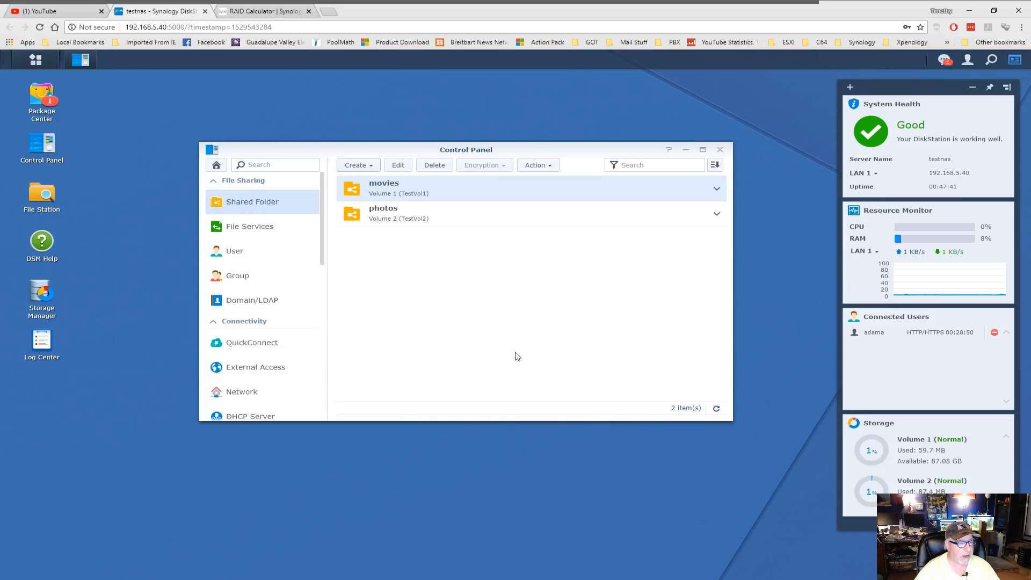
- Expand the movies and photos rows to reveal their 50 GB and 5 GB quotas
{"action": "left_click", "coordinate": [716, 190]}
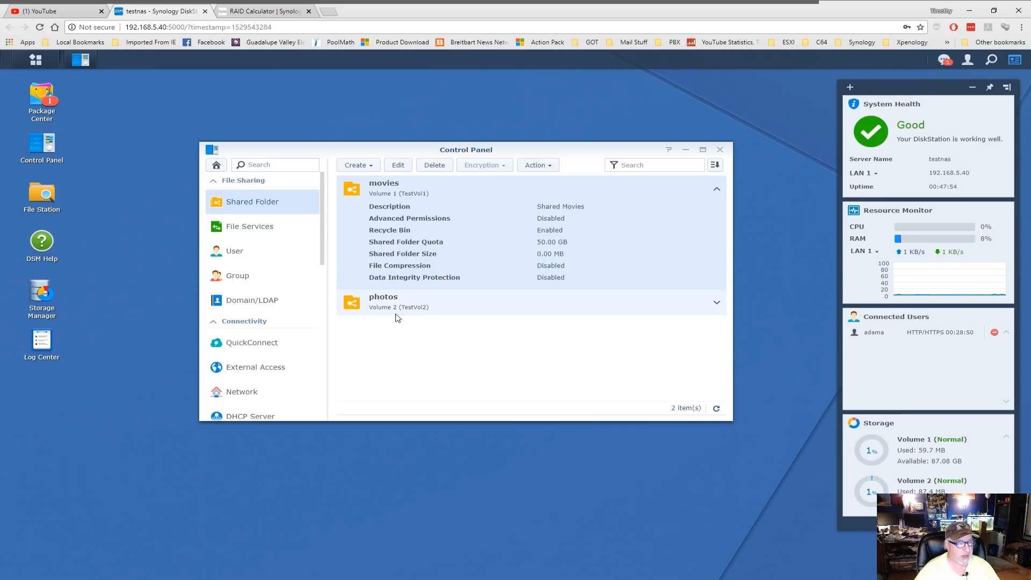
{"action": "left_click", "coordinate": [716, 302]}
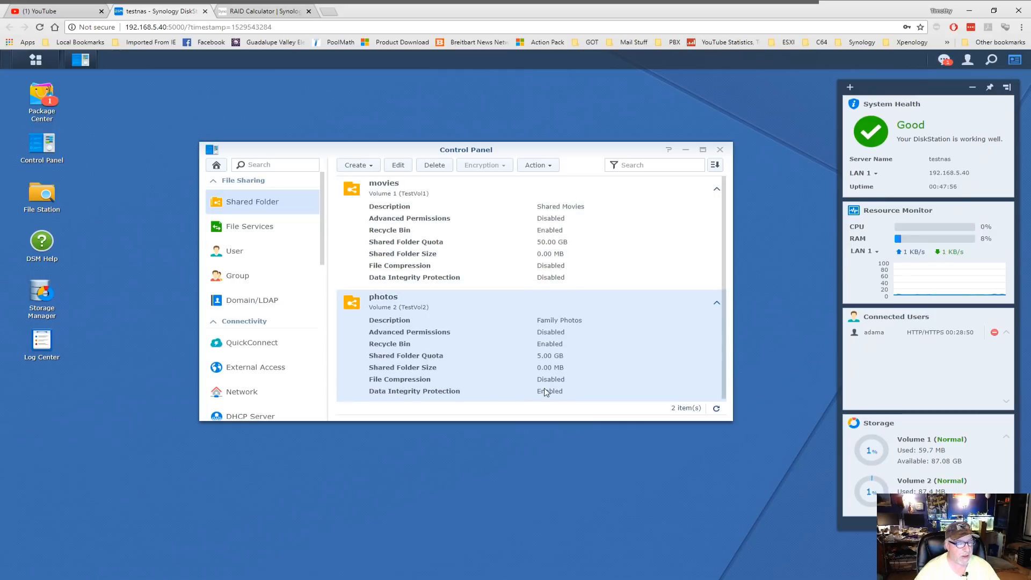